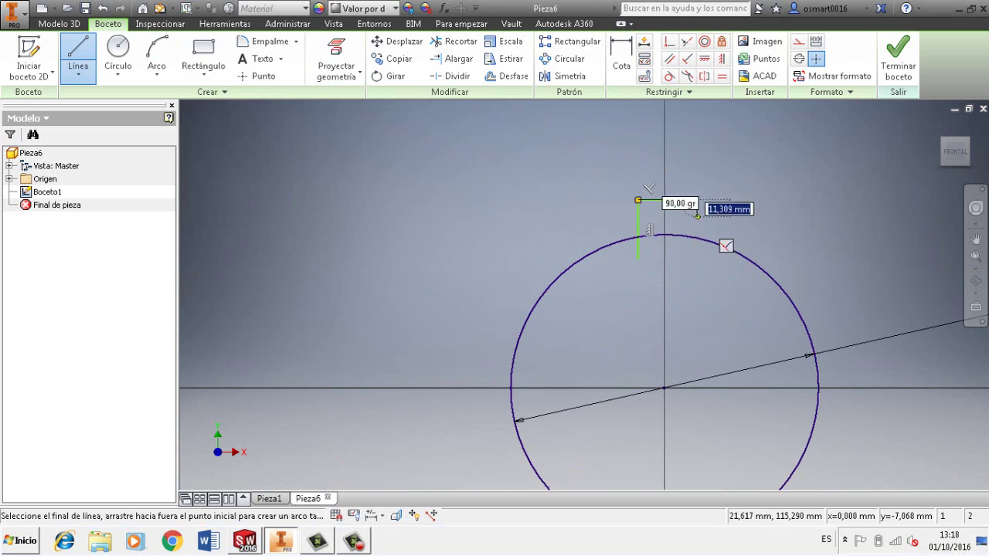
# Draw the tab outline's second vertical side down across the circle, about 39 mm from the first side
pyautogui.click(698, 259)
pyautogui.press('Escape')
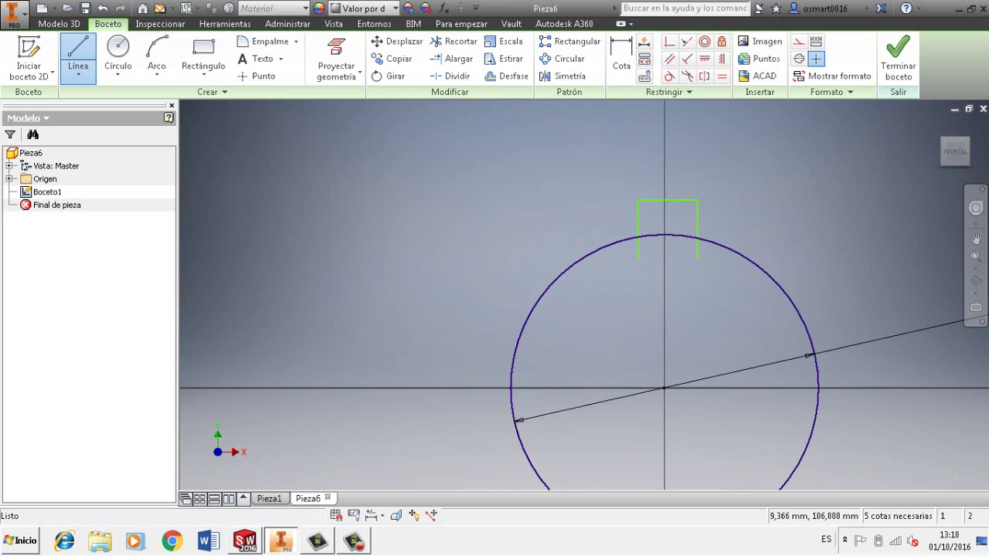
# Draw a construction line from the midpoint of the tab's top edge to the circle's centre
pyautogui.click(78, 58)
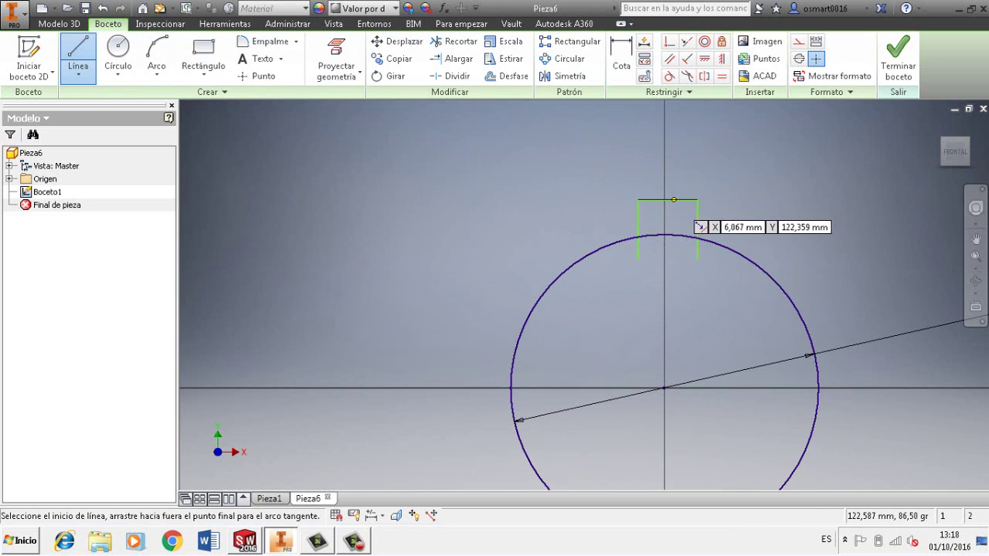
pyautogui.click(669, 200)
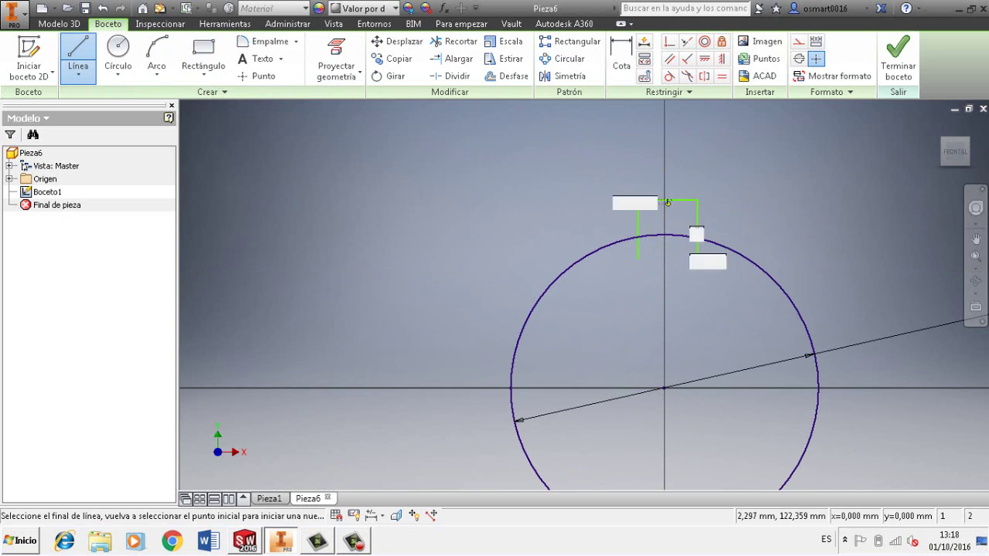
pyautogui.scroll(-3, 668, 387)
pyautogui.click(660, 378)
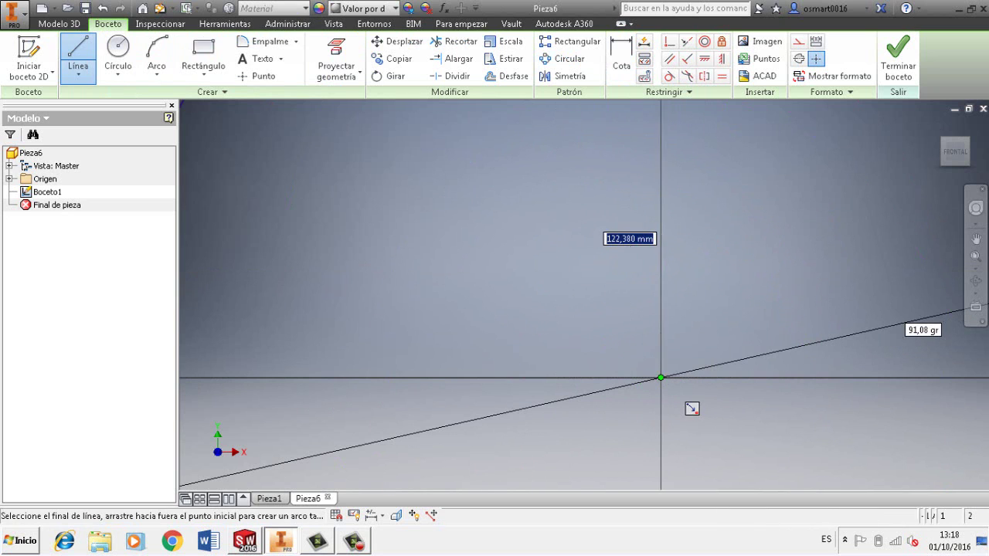
pyautogui.press('Escape')
pyautogui.press('Escape')
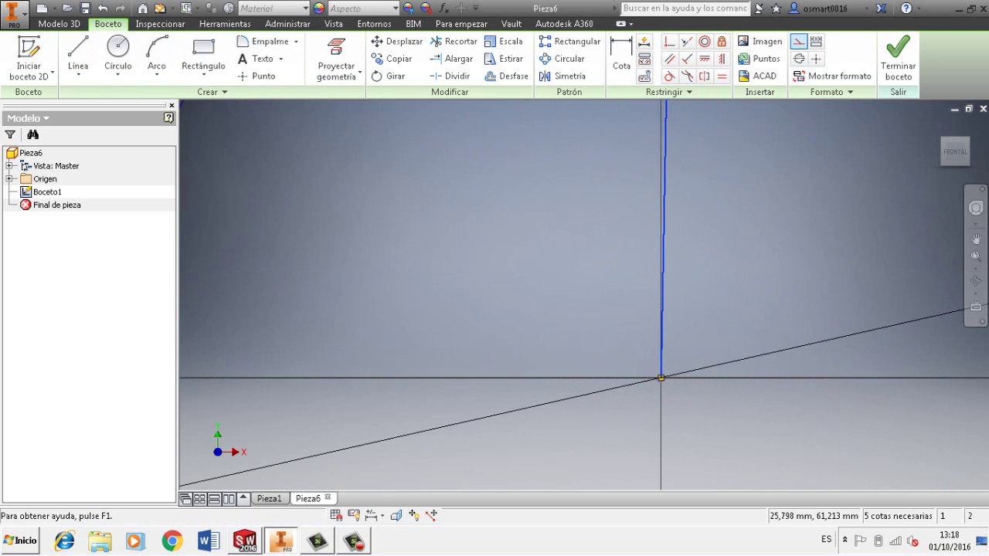
pyautogui.click(798, 42)
pyautogui.click(663, 201)
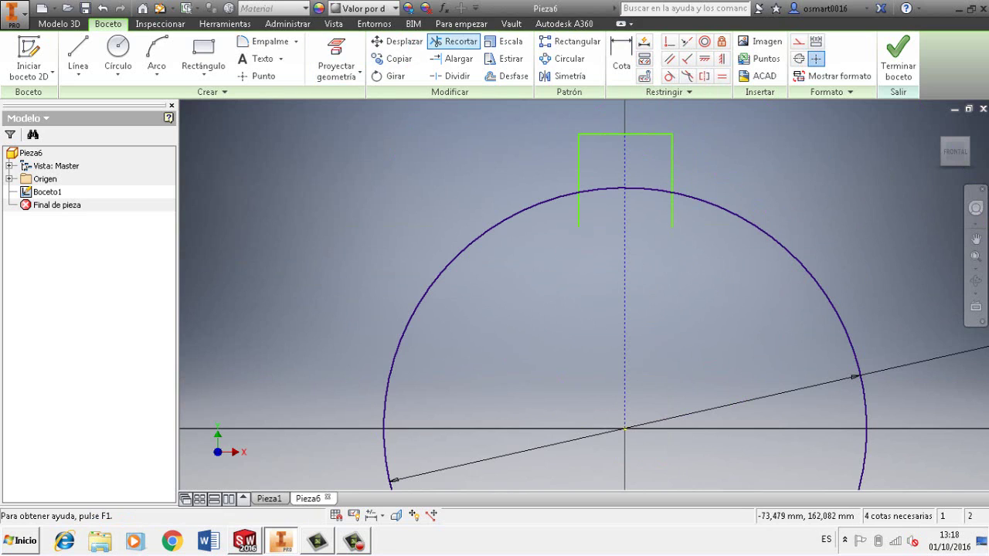
# Trim the ends of both vertical tab sides that extend inside the circle
pyautogui.click(453, 41)
pyautogui.click(579, 212)
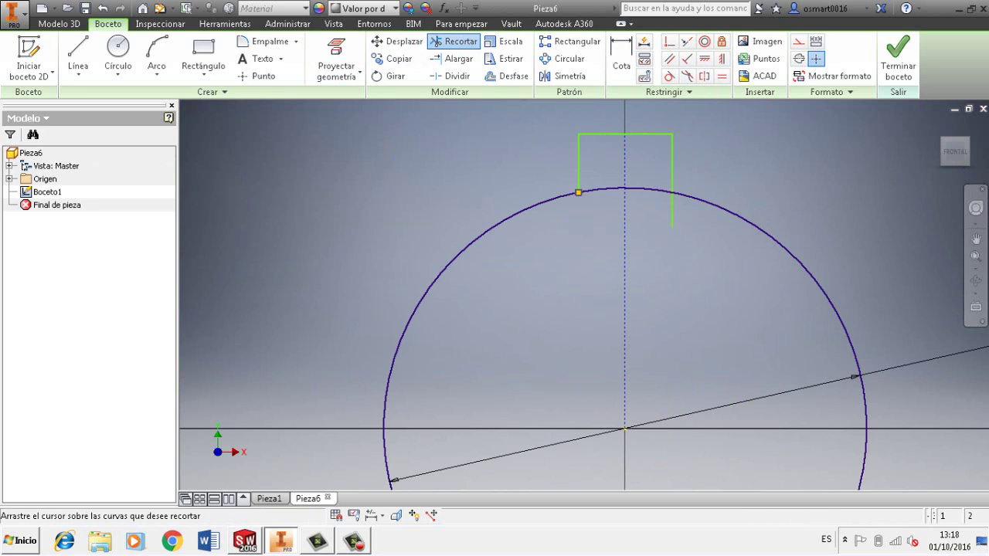
pyautogui.click(672, 212)
# Dimension the tab's top edge and set its width to 10 mm
pyautogui.click(621, 55)
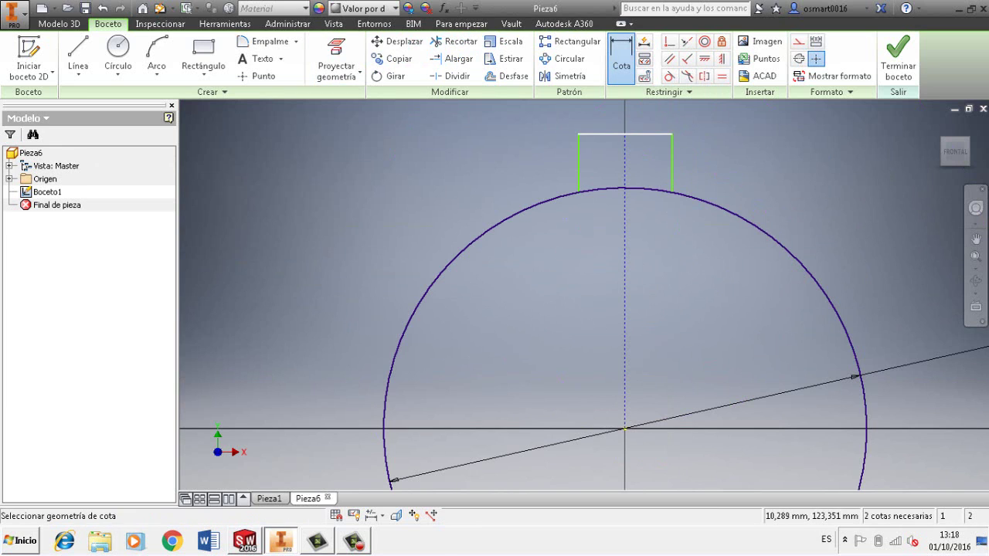
pyautogui.click(649, 134)
pyautogui.scroll(-3, 648, 121)
pyautogui.moveTo(644, 119); pyautogui.dragTo(639, 231, button='middle')
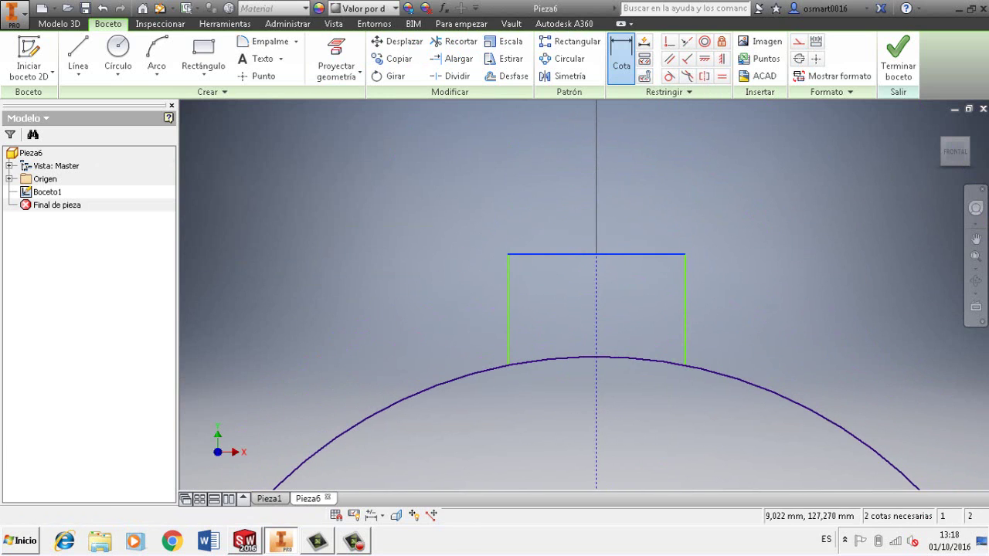
pyautogui.click(621, 203)
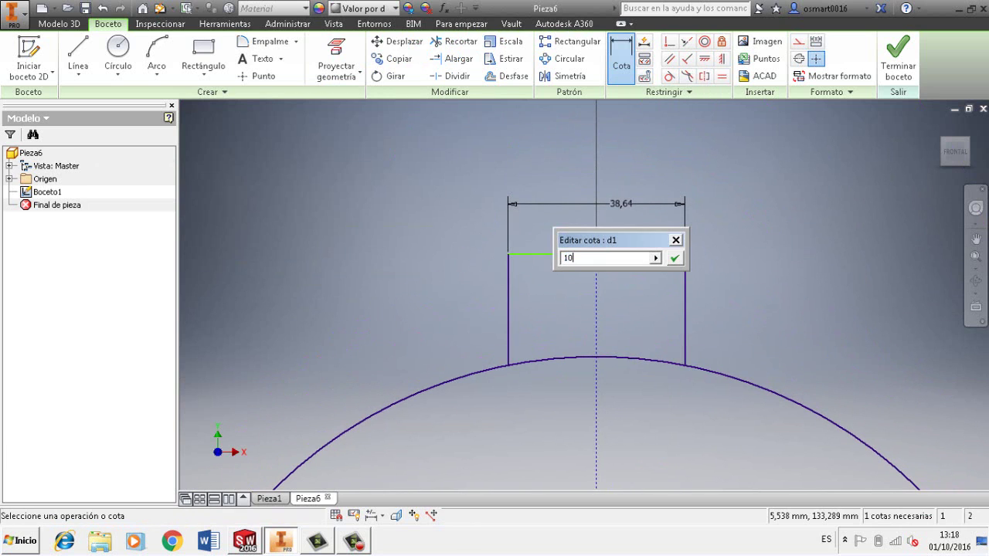
pyautogui.write('10')
pyautogui.press('Return')
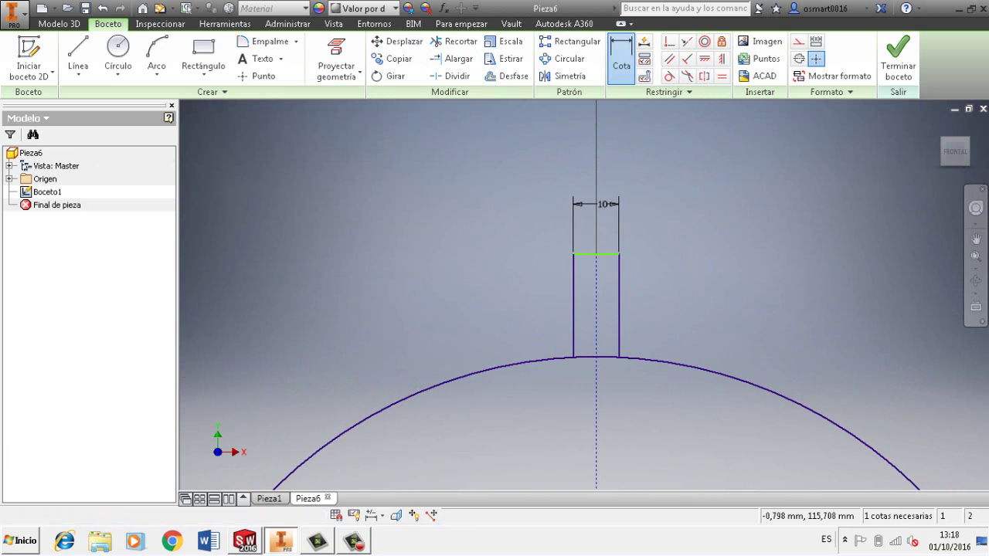
# Dimension the distance from the circle's centre to the tab's top edge as 115 mm
pyautogui.scroll(-5, 599, 313)
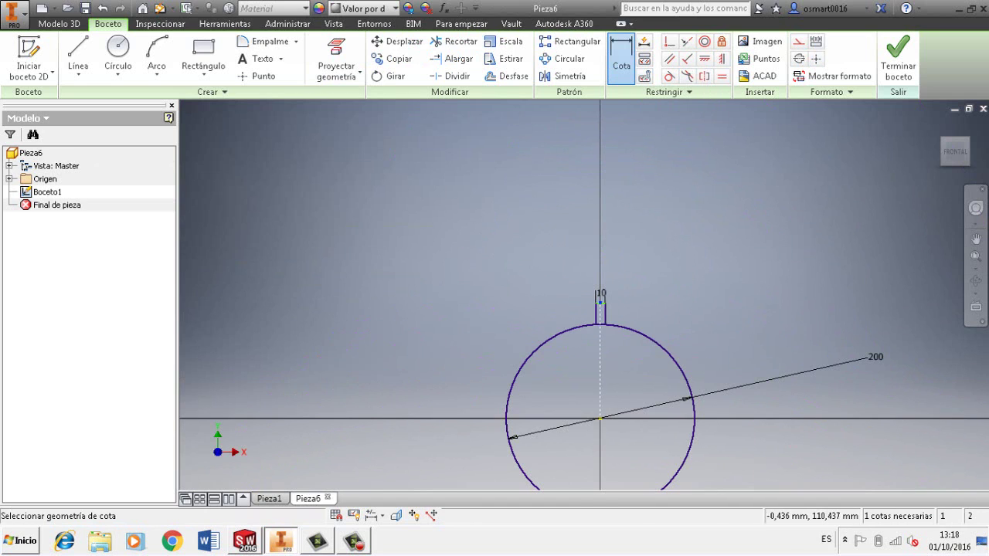
pyautogui.click(599, 304)
pyautogui.click(599, 419)
pyautogui.click(573, 379)
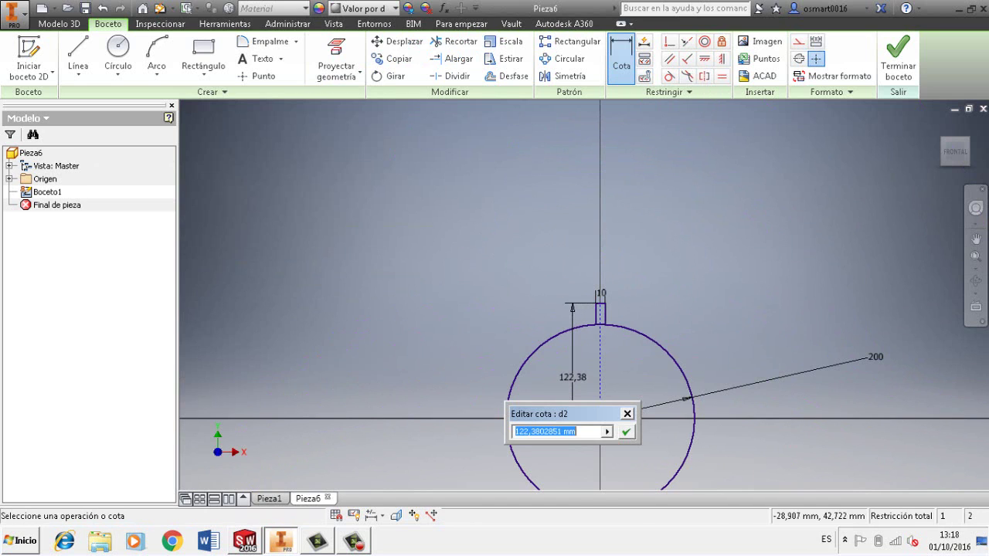
pyautogui.write('115')
pyautogui.press('Return')
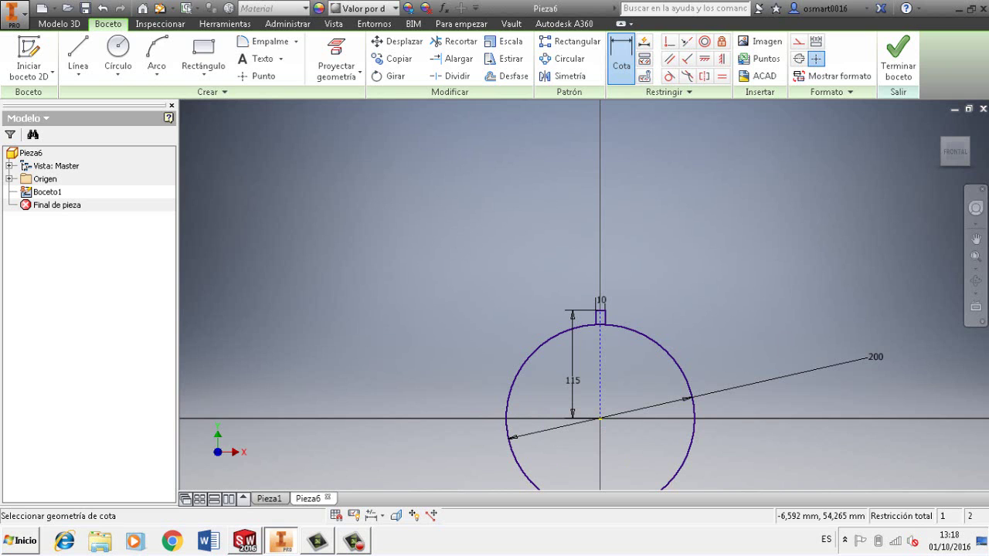
pyautogui.press('Escape')
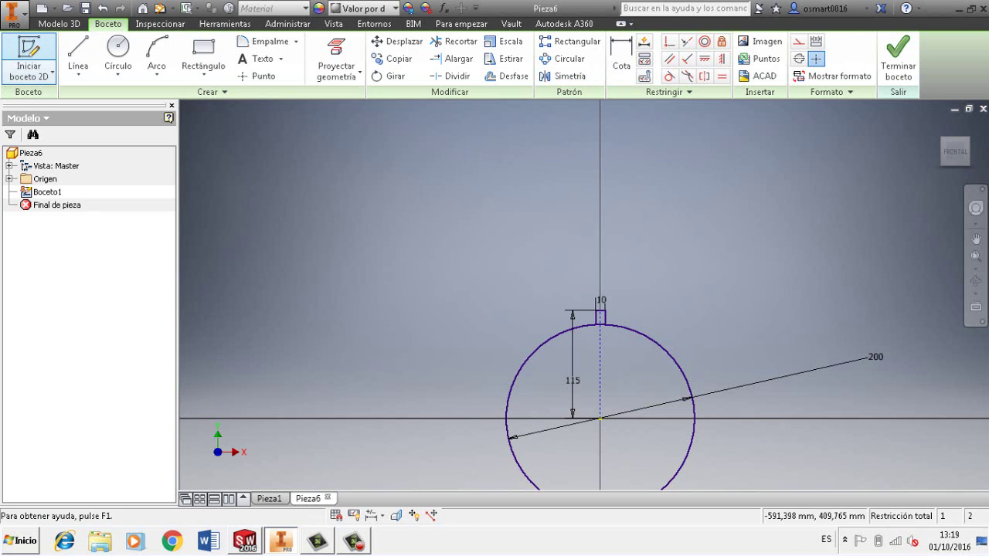
# Extrude the circular profile symmetrically by 15 mm as a new solid
pyautogui.click(60, 23)
pyautogui.click(74, 58)
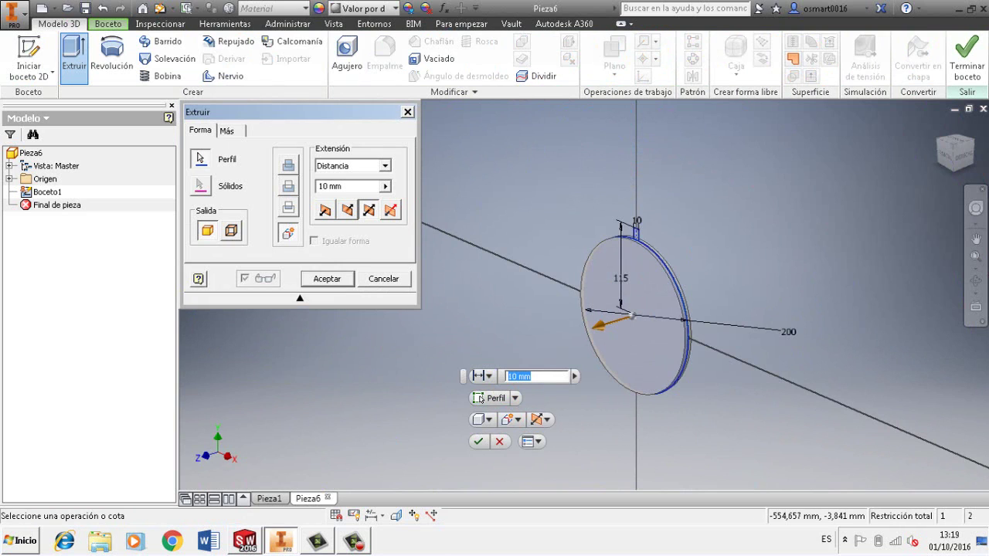
pyautogui.click(323, 186)
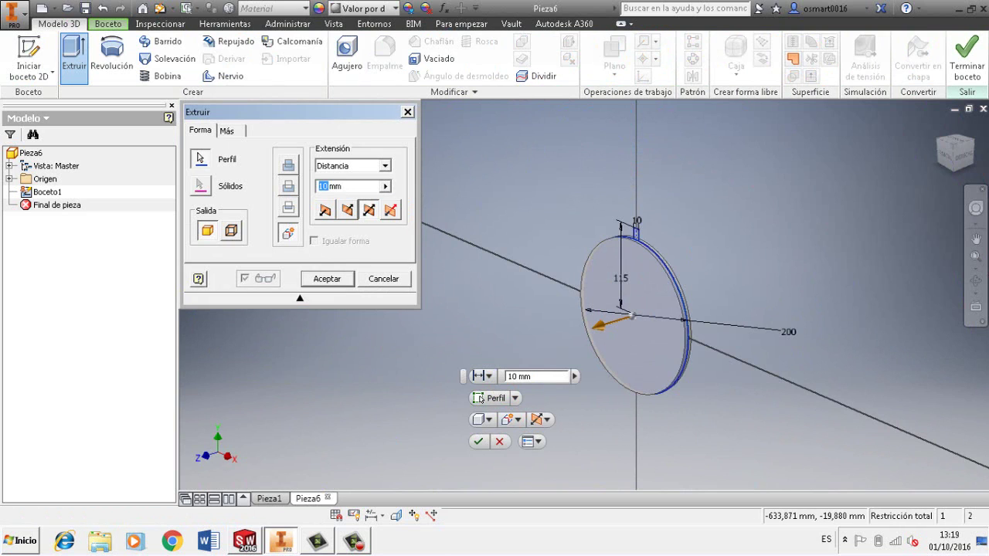
pyautogui.press('Return')
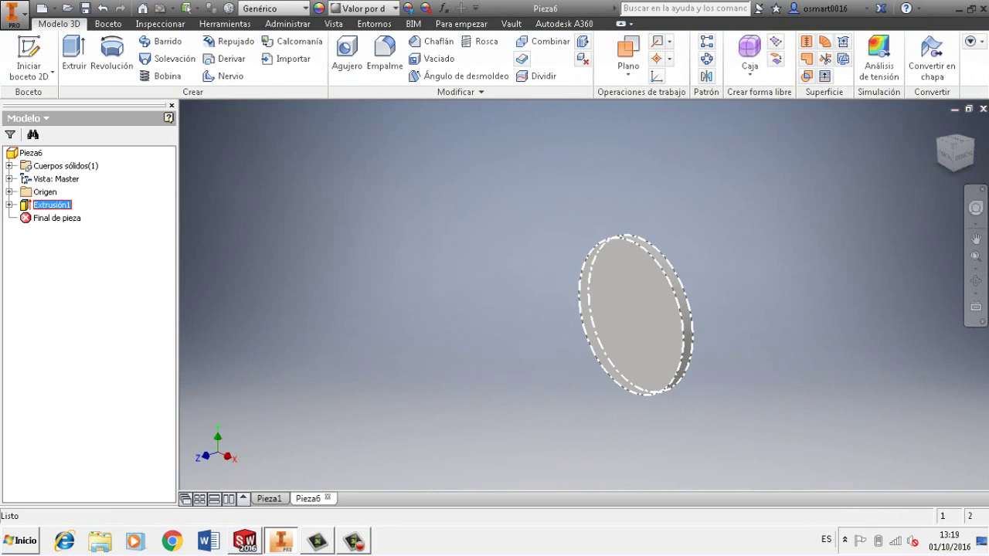
# Edit the disc's extrusion and set its distance to 15 cm
pyautogui.rightClick(35, 203)
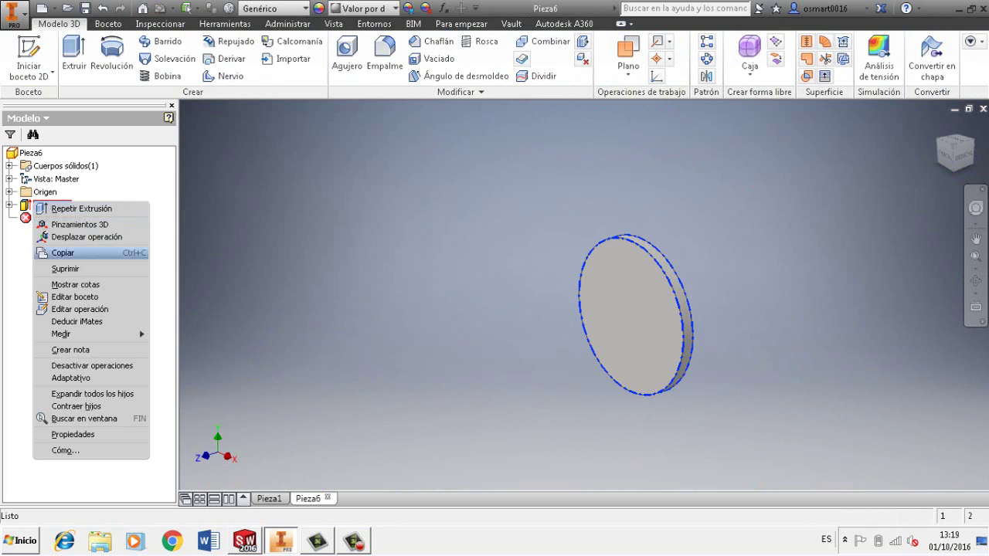
pyautogui.click(80, 309)
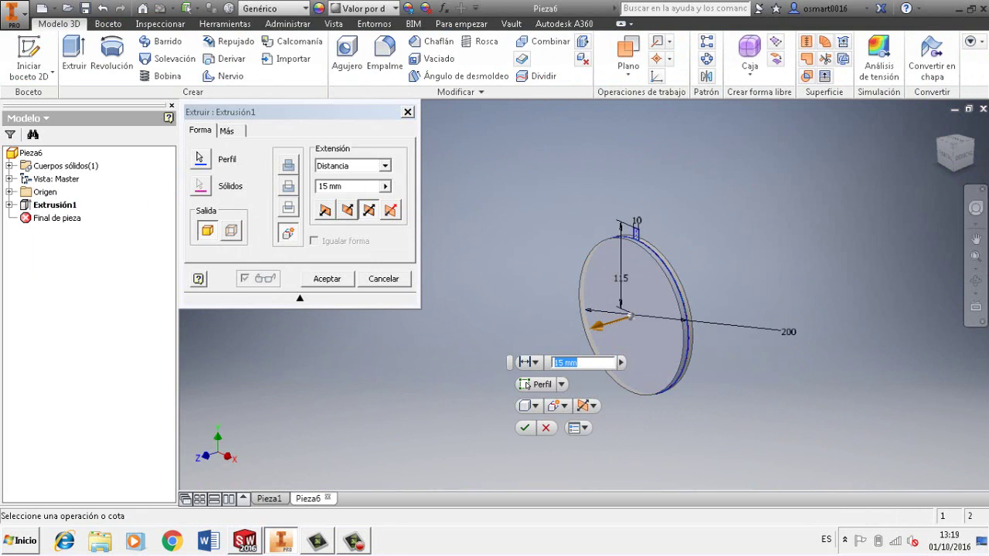
pyautogui.click(330, 187)
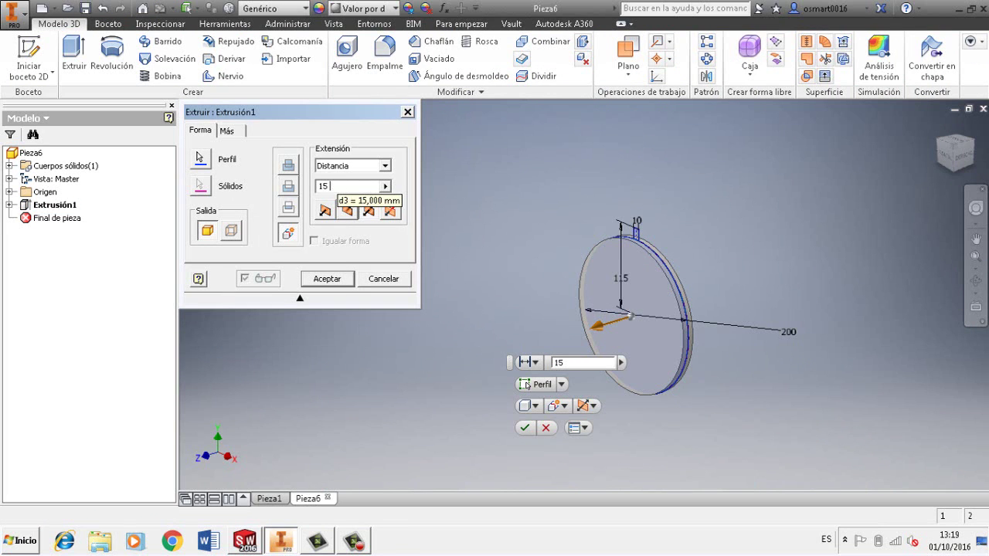
pyautogui.write('cm')
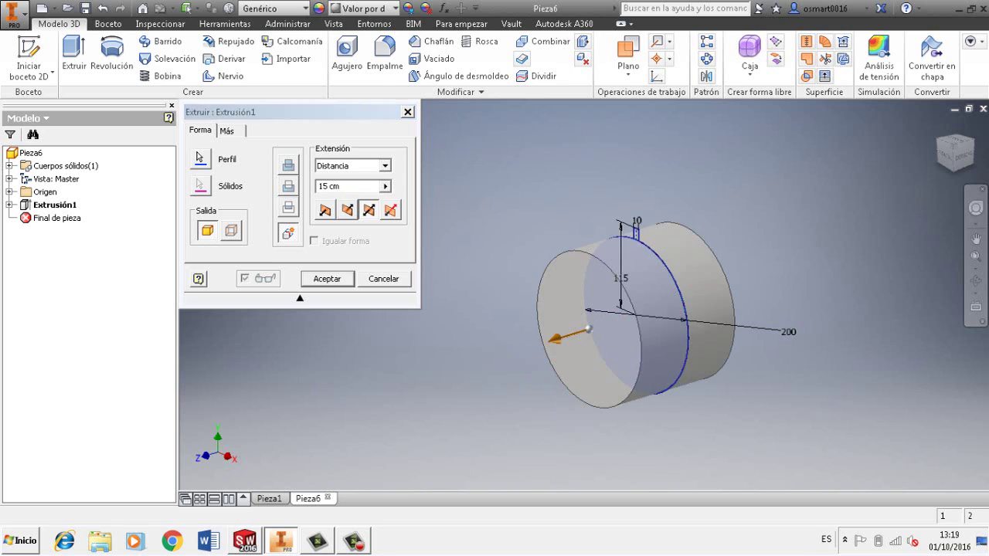
pyautogui.press('Return')
# Make the extrusion's sketch visible and extrude the small tab profile symmetrically by 15 cm, joined to the cylinder
pyautogui.rightClick(58, 219)
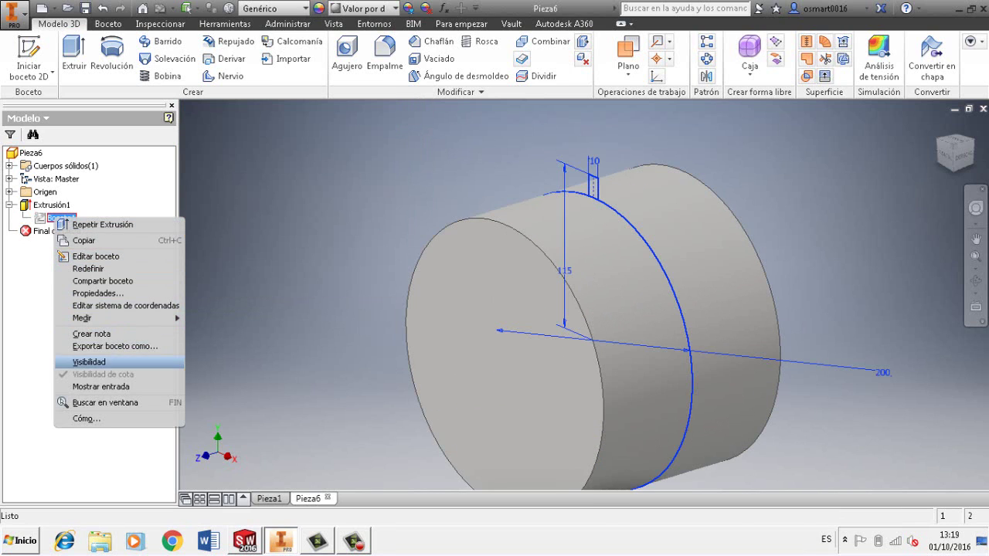
pyautogui.click(89, 361)
pyautogui.click(74, 54)
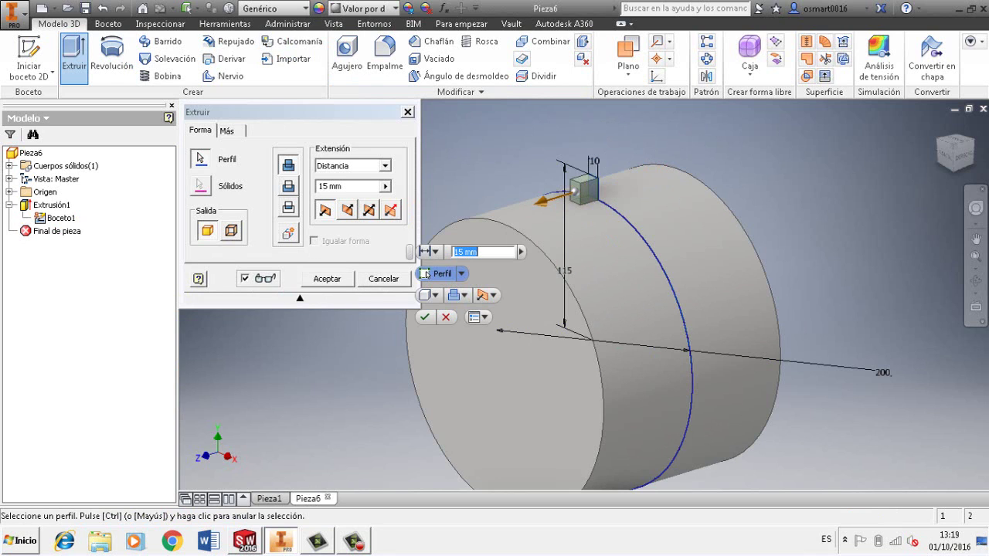
pyautogui.click(368, 209)
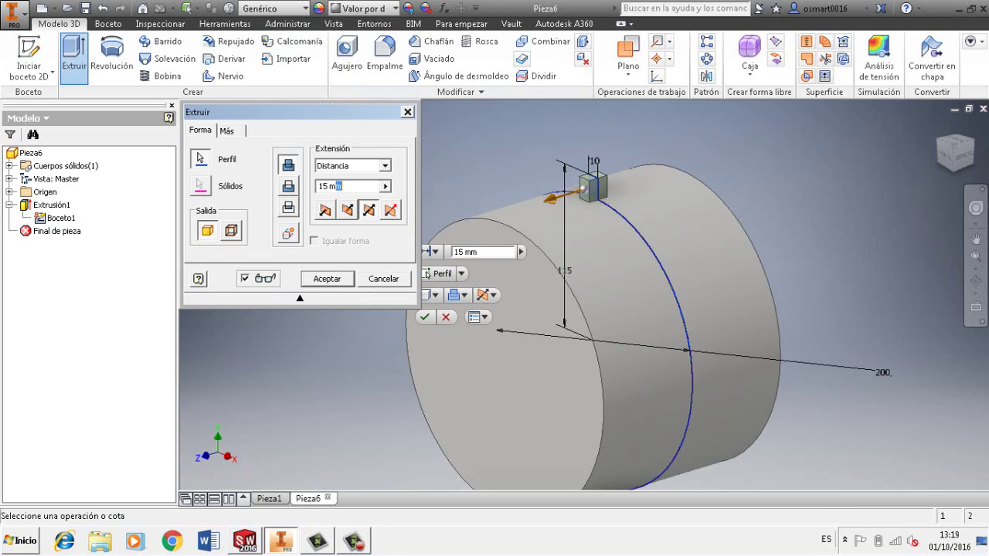
pyautogui.press('BackSpace')
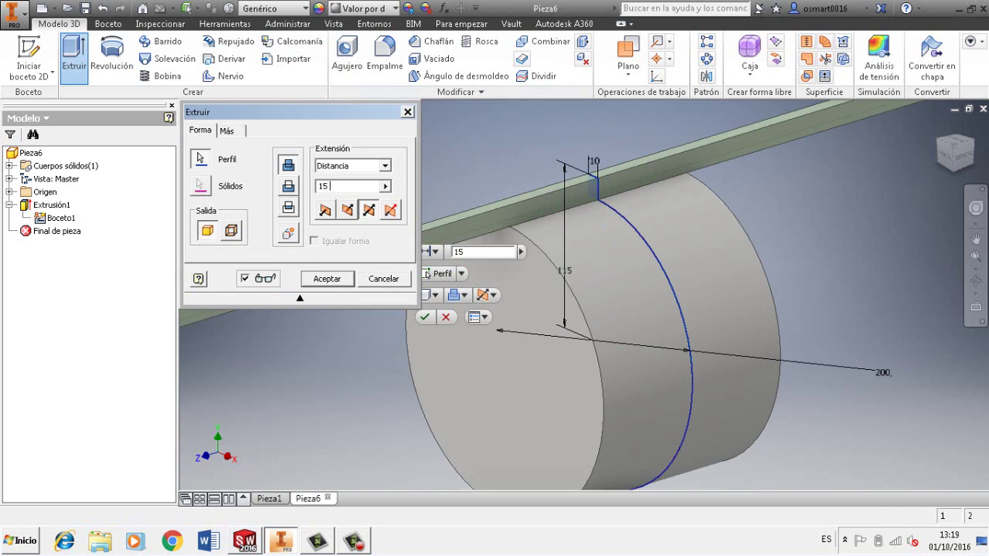
pyautogui.write('cm')
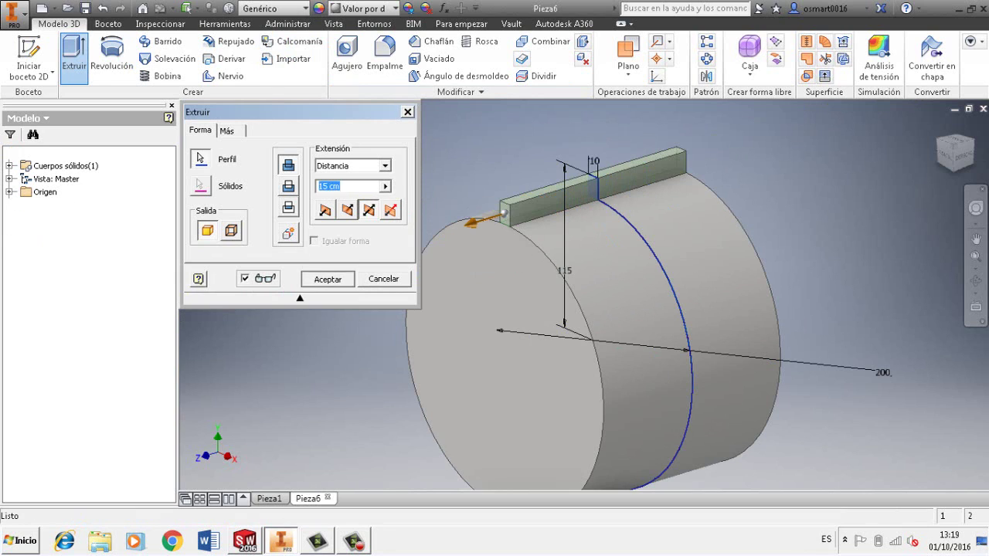
pyautogui.press('Return')
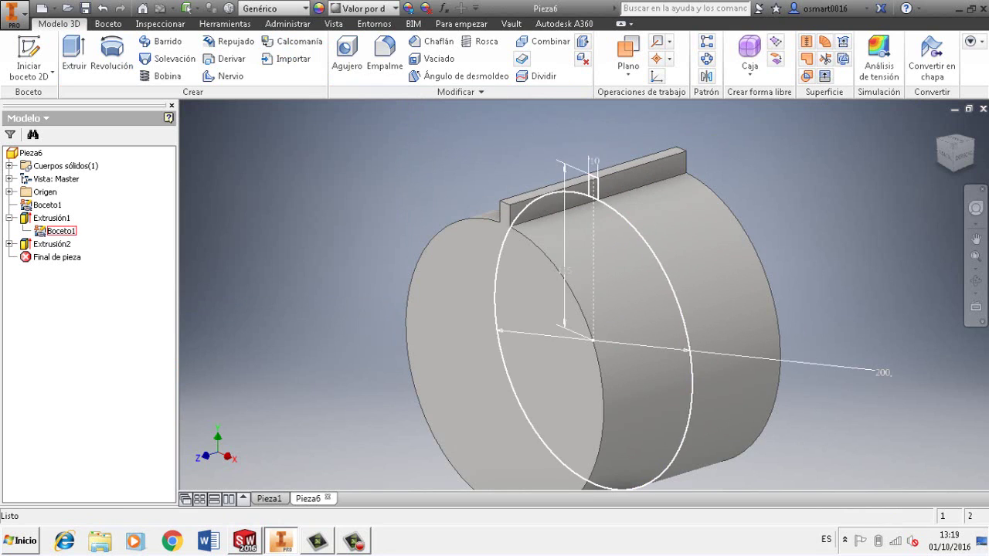
# Hide the shared sketch Boceto1 so only the solid is displayed
pyautogui.rightClick(48, 229)
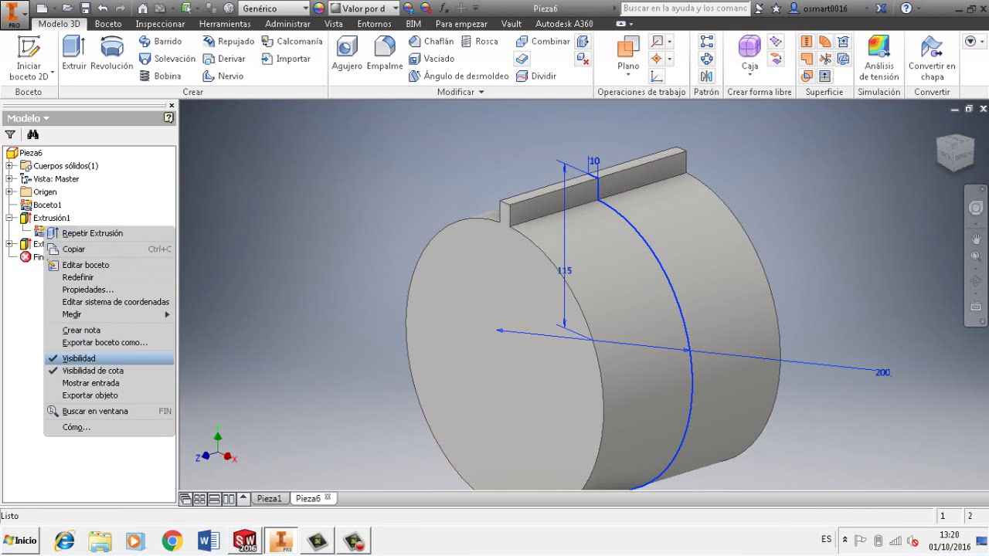
pyautogui.click(77, 360)
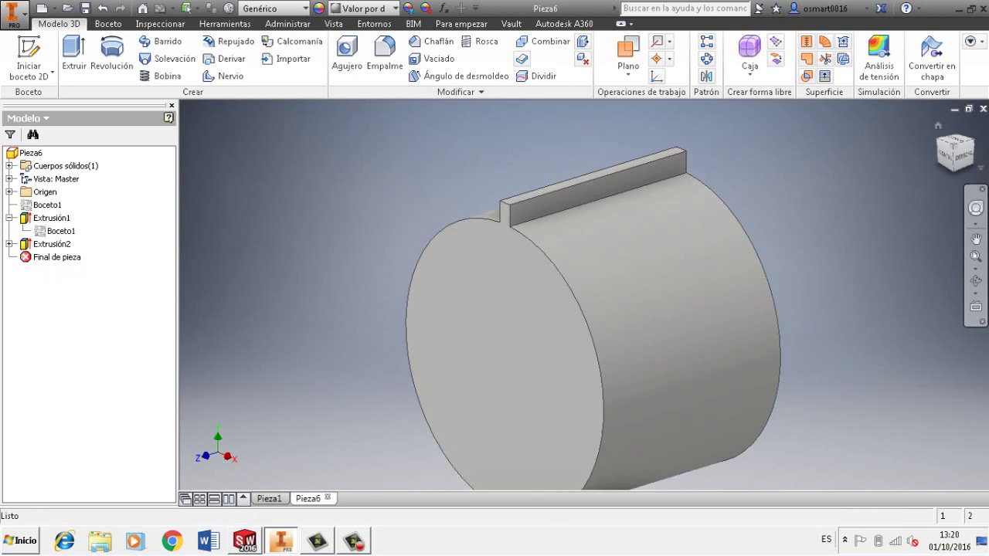
# Start a circular pattern of the rib extrusion, using the cylinder's curved surface to define the rotation axis
pyautogui.scroll(3, 870, 261)
pyautogui.moveTo(796, 282); pyautogui.dragTo(675, 273, button='middle')
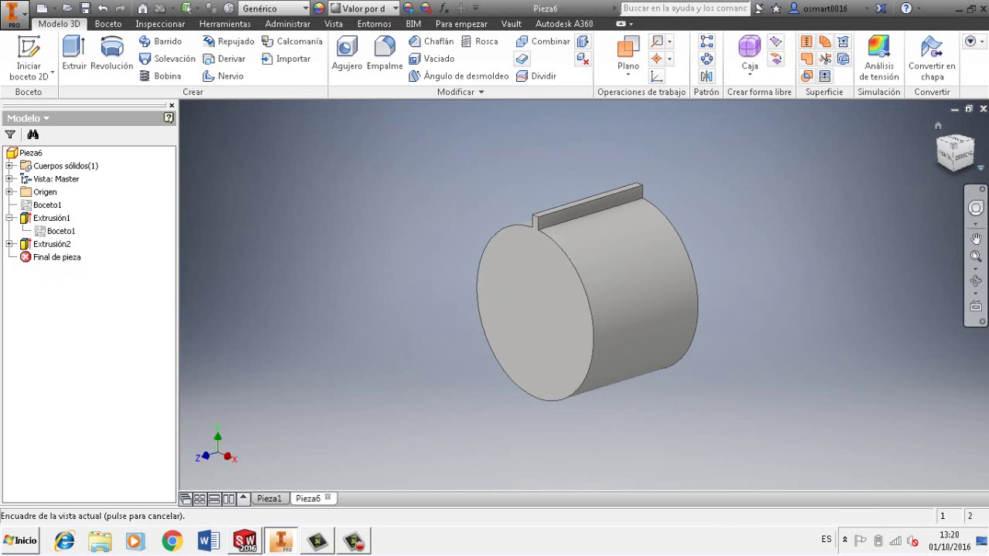
pyautogui.click(948, 154)
pyautogui.press('F5')
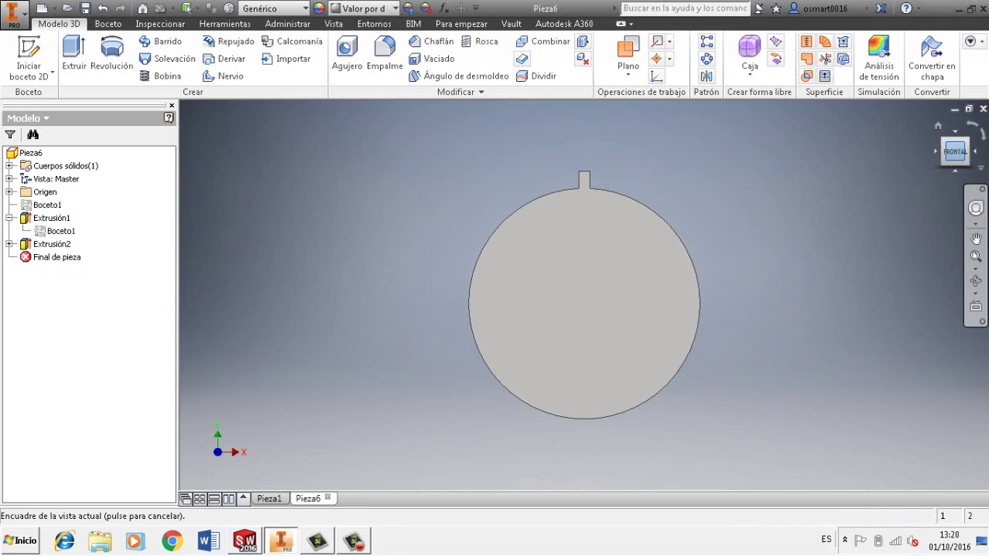
pyautogui.click(967, 139)
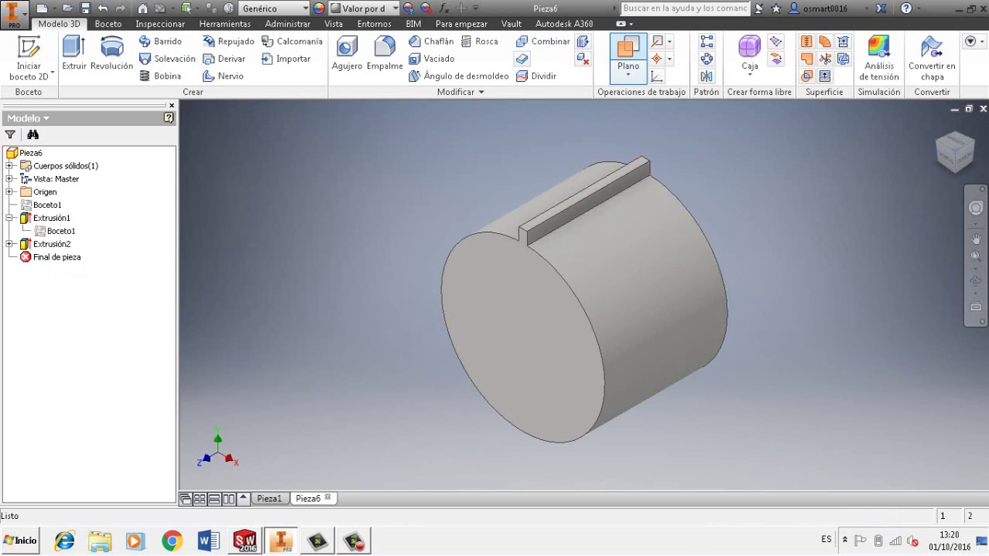
pyautogui.click(706, 58)
pyautogui.click(584, 199)
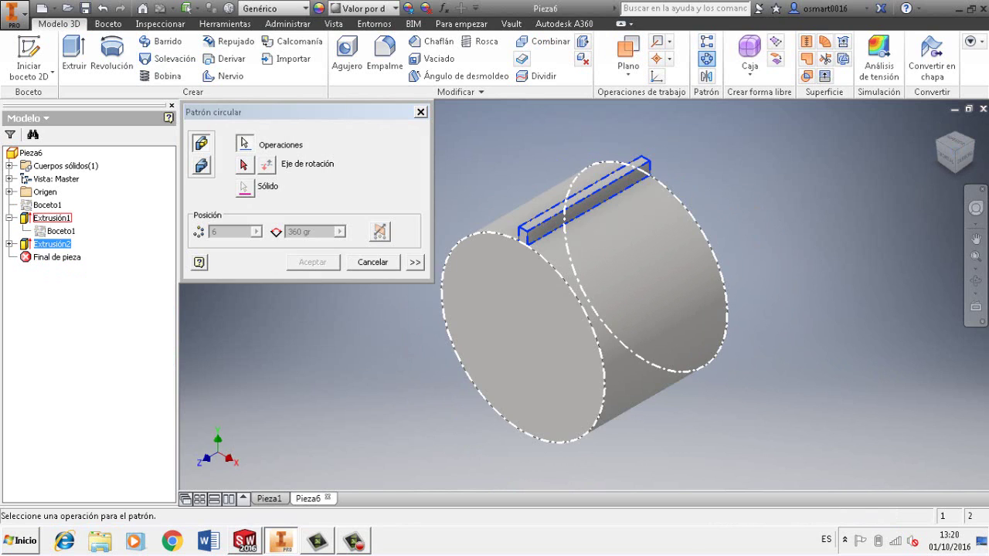
pyautogui.click(244, 165)
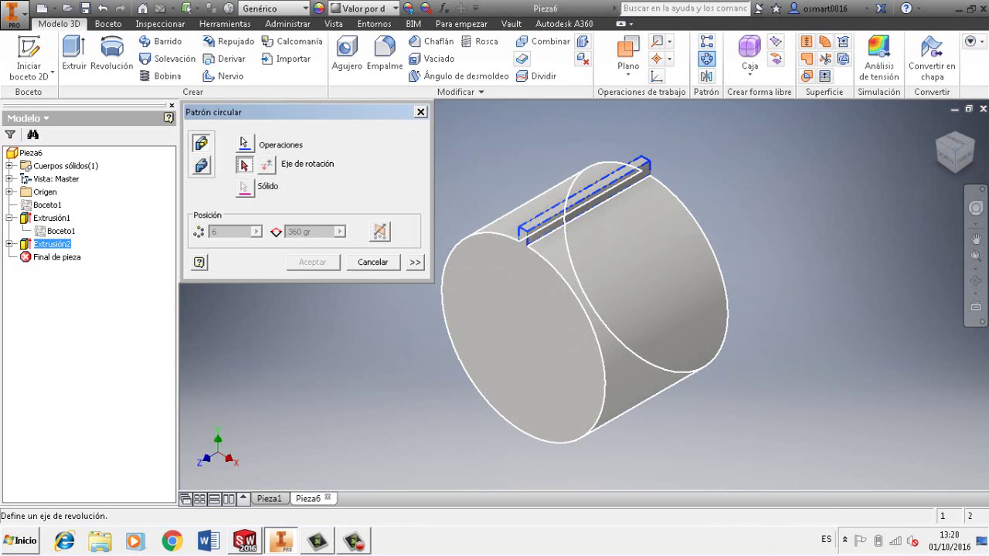
pyautogui.click(656, 294)
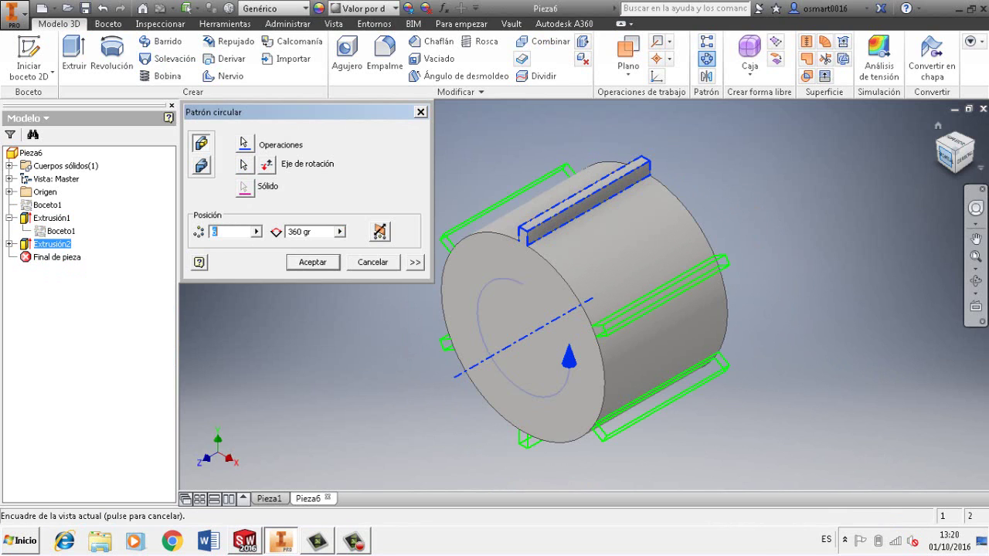
# Set the rib pattern to 30 occurrences over 360 degrees and create it
pyautogui.click(949, 156)
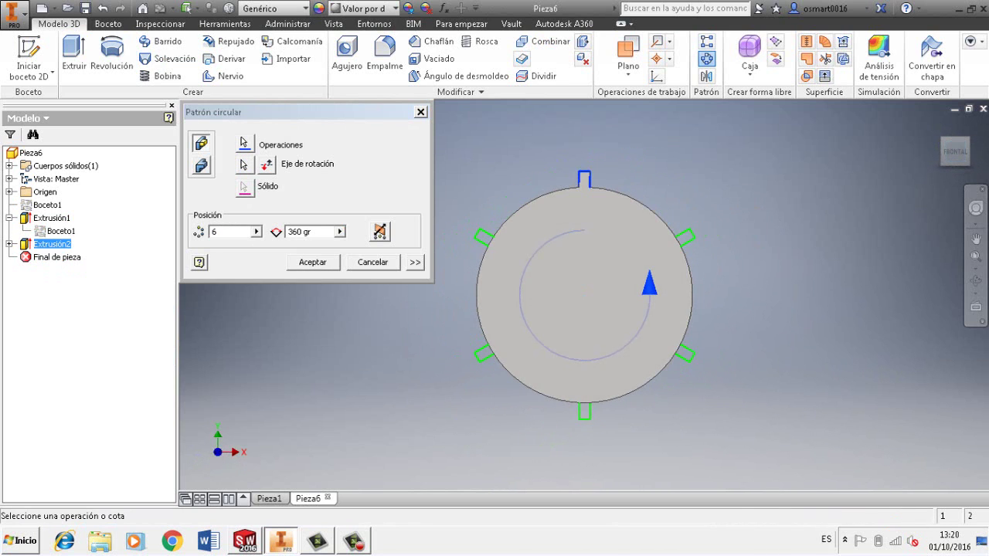
pyautogui.click(218, 232)
pyautogui.press('BackSpace')
pyautogui.write('30')
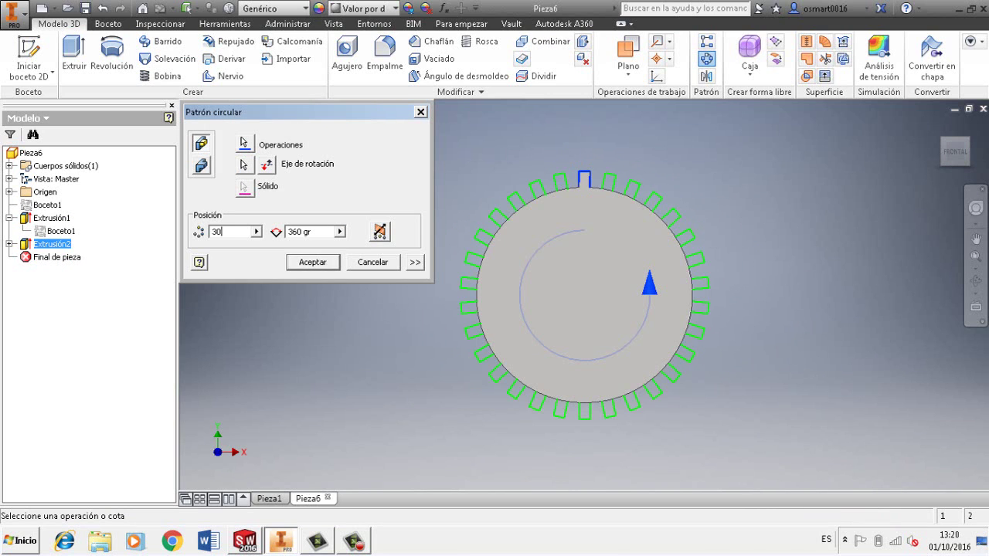
pyautogui.press('Return')
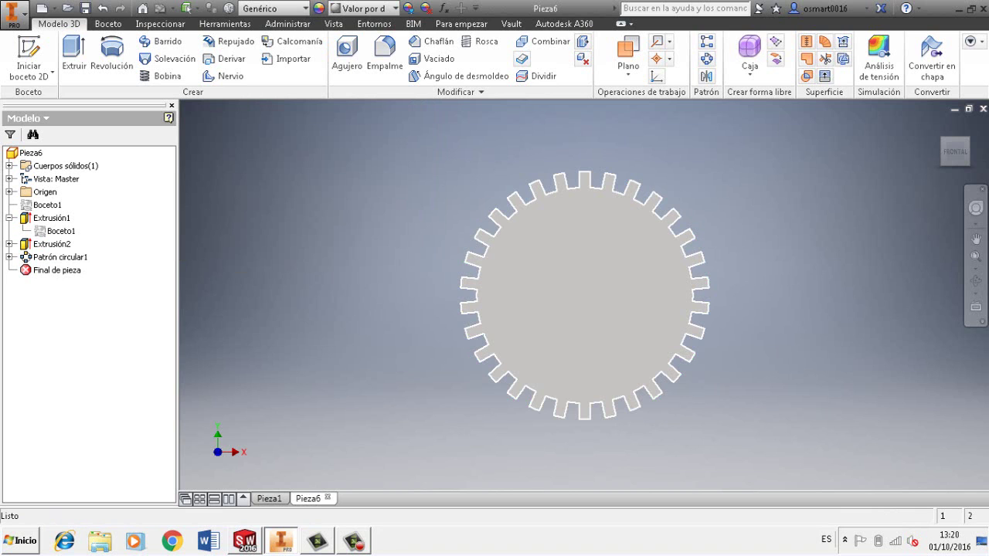
# Create a sketch on the cylinder's rear face and draw a 200 mm diameter circle centred on the origin
pyautogui.press('F2')
pyautogui.press('F6')
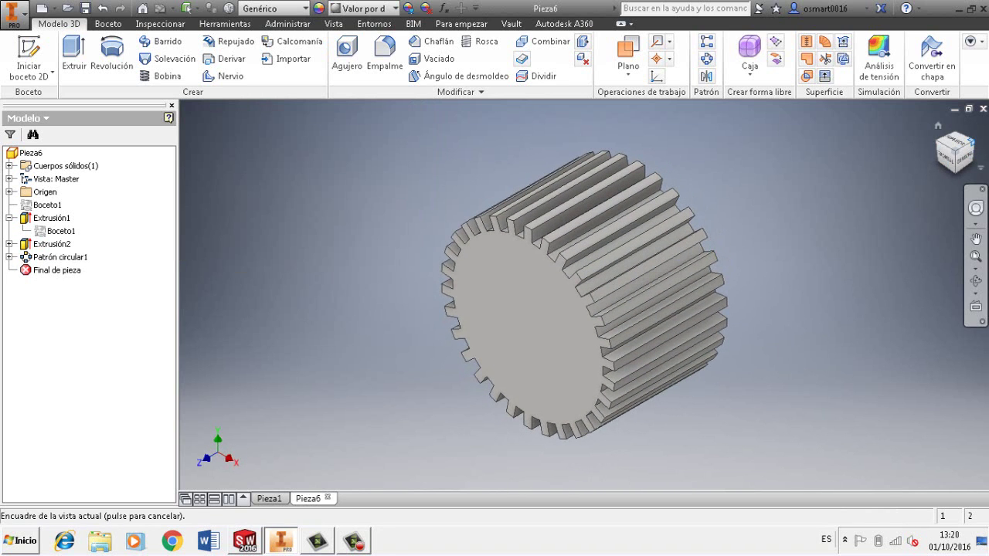
pyautogui.click(971, 142)
pyautogui.click(632, 300)
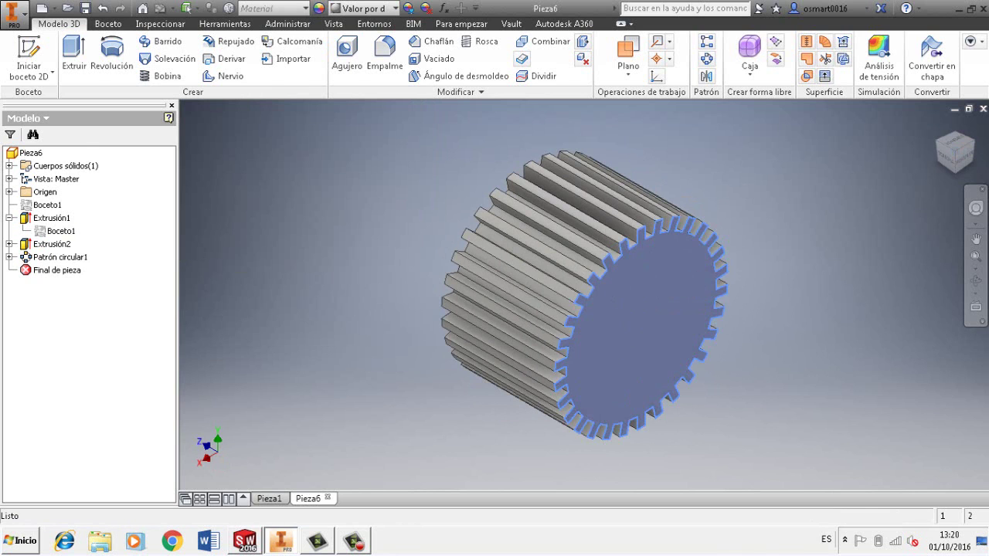
pyautogui.press('s')
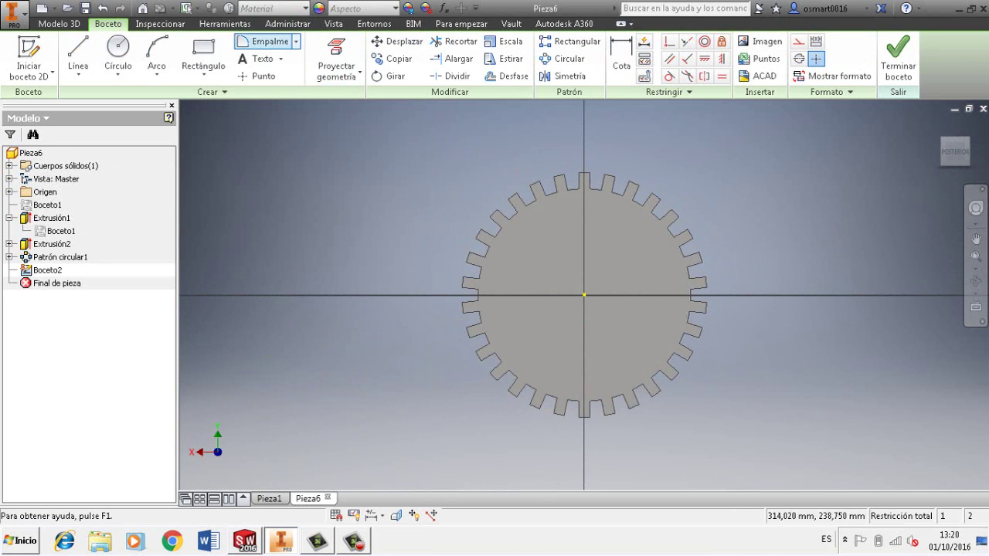
pyautogui.click(118, 52)
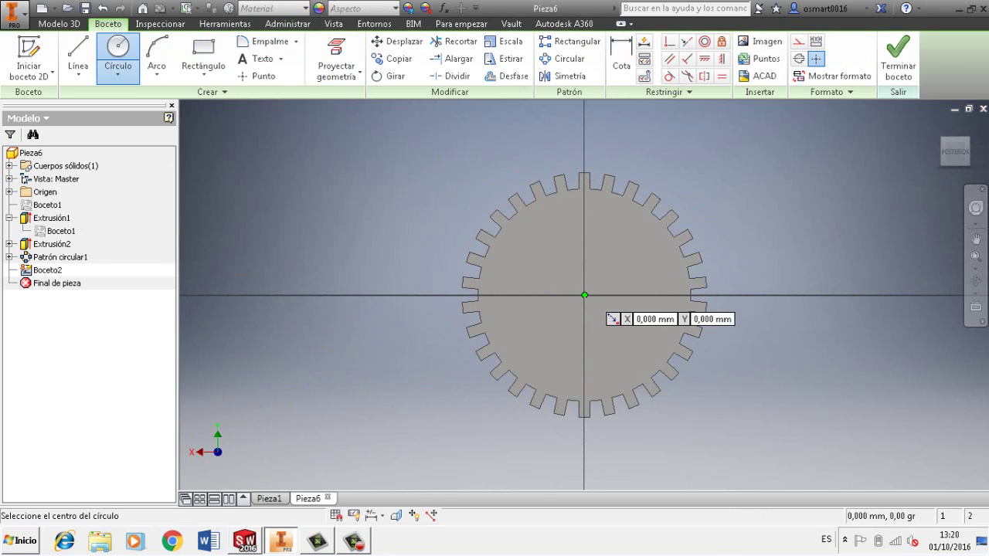
pyautogui.click(584, 295)
pyautogui.scroll(5, 585, 295)
pyautogui.scroll(-5, 581, 293)
pyautogui.scroll(5, 587, 198)
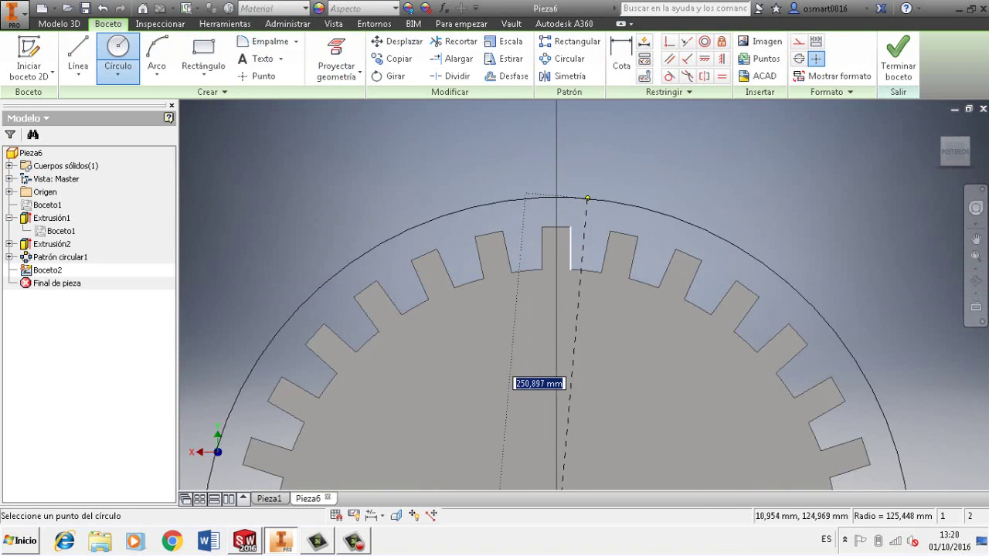
pyautogui.scroll(3, 557, 313)
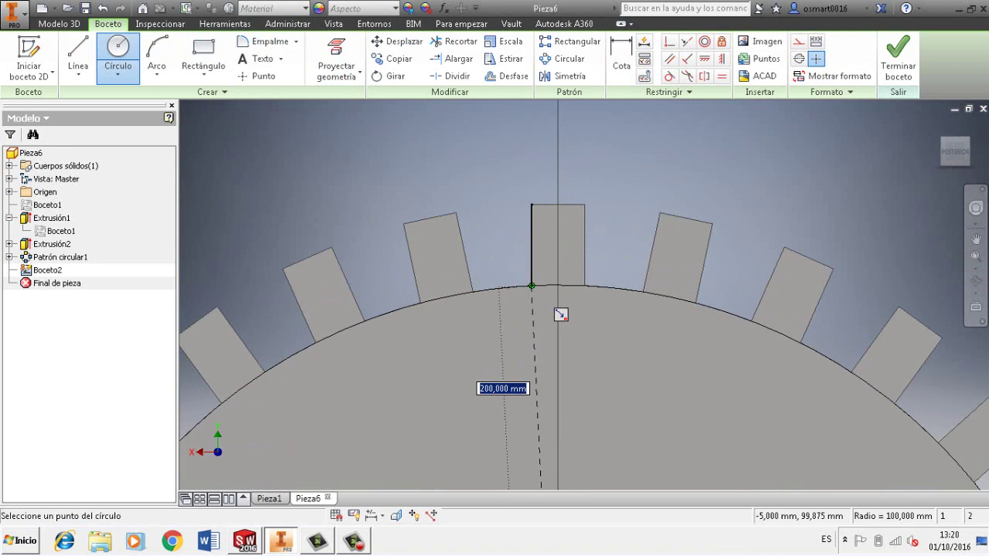
pyautogui.press('Return')
pyautogui.scroll(-8, 563, 314)
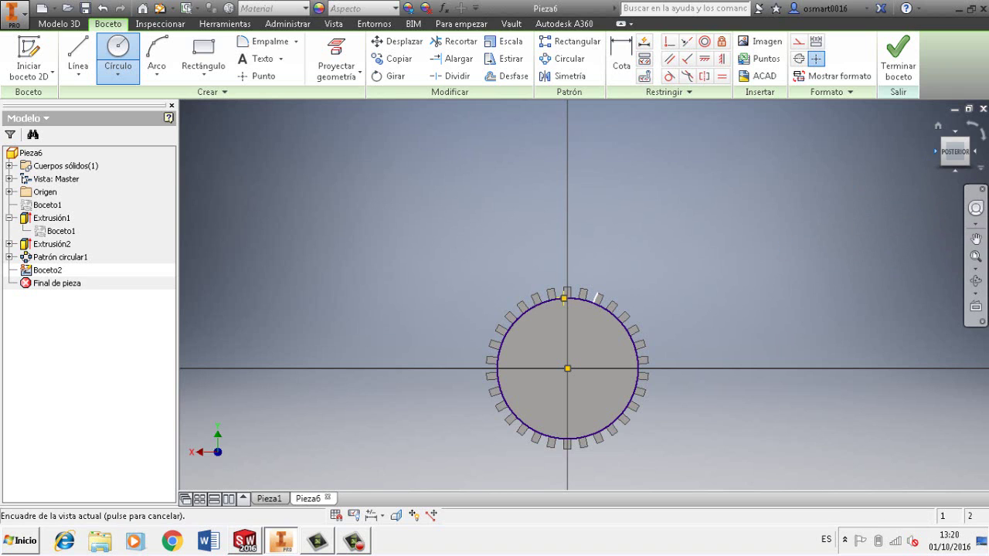
# Extrude the circle on the rear face outward by 3 cm, joined to the ribbed body
pyautogui.press('F6')
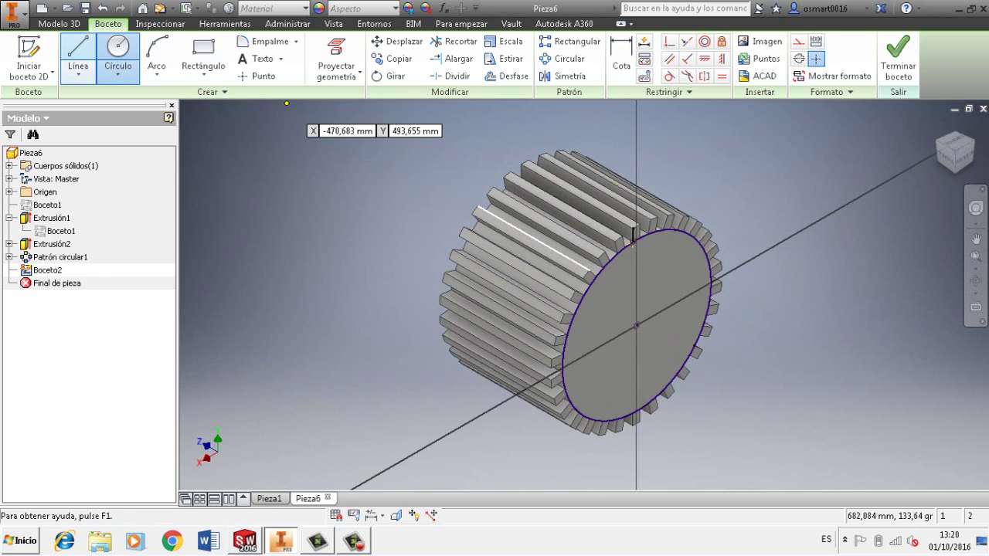
pyautogui.click(59, 23)
pyautogui.press('e')
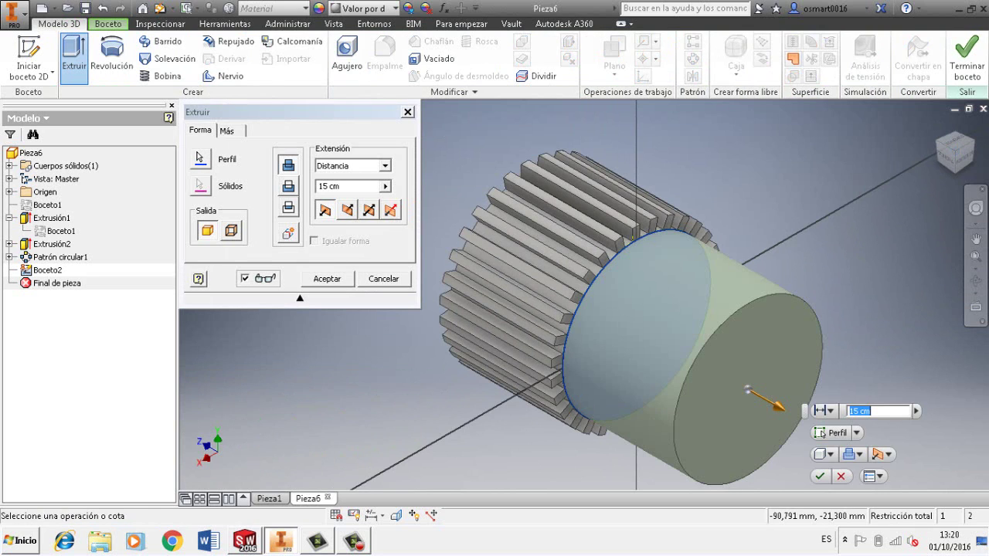
pyautogui.doubleClick(328, 186)
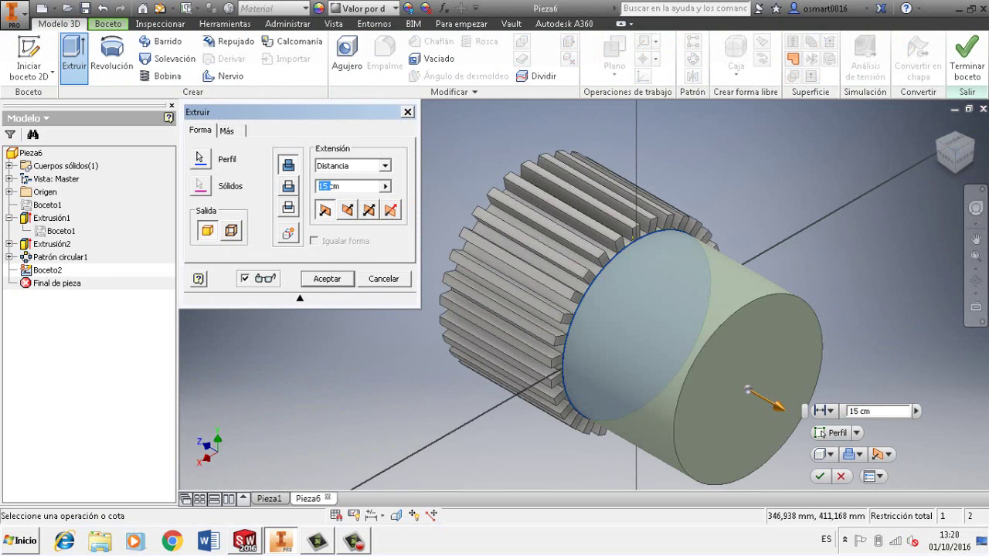
pyautogui.write('3cm')
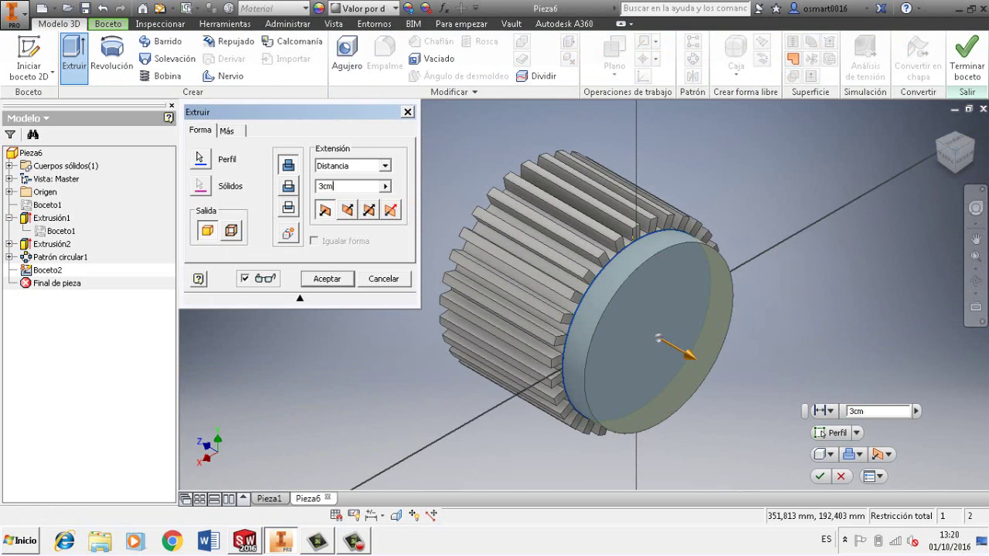
pyautogui.press('Return')
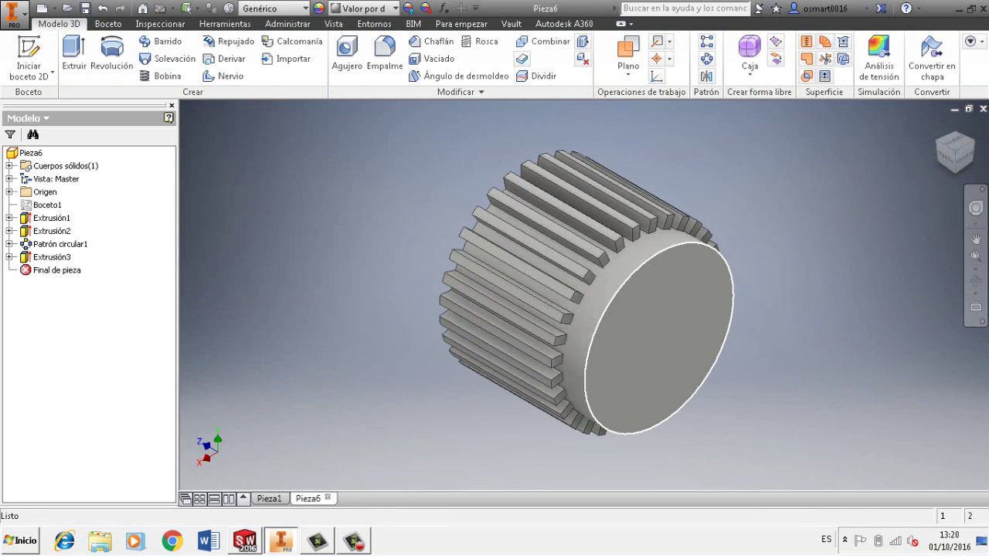
# Fillet the outer circular edge of the rear extension with a 2 cm radius
pyautogui.click(633, 269)
pyautogui.click(659, 256)
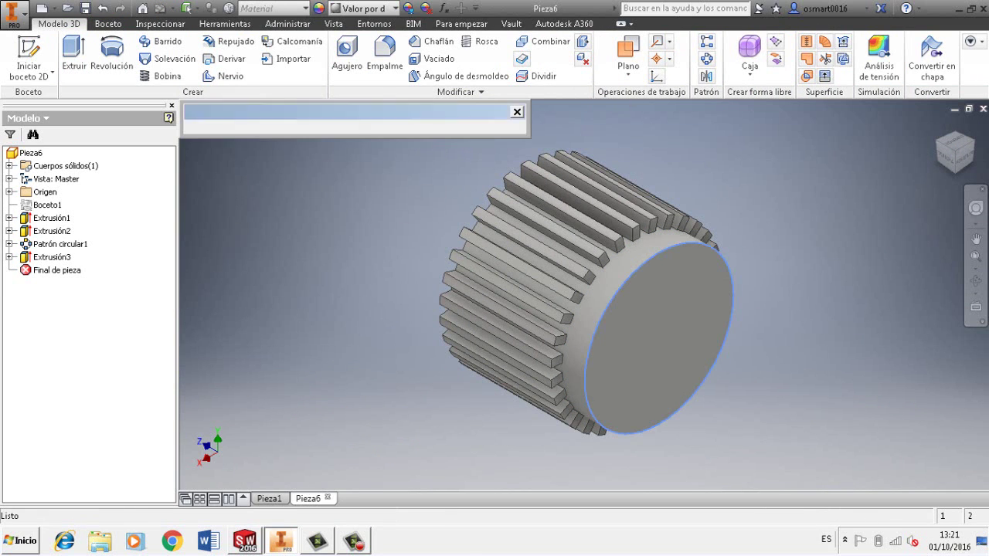
pyautogui.write('2cm')
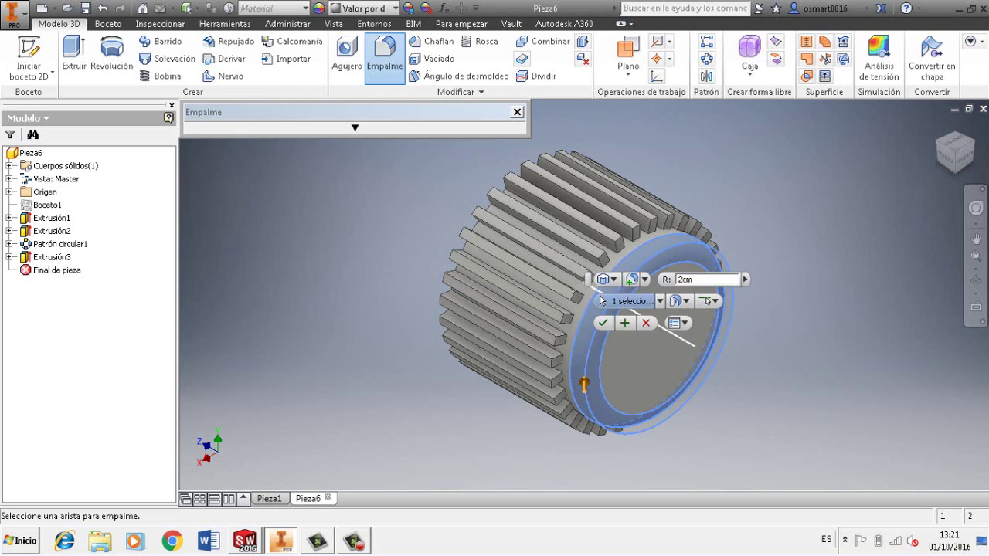
pyautogui.press('Return')
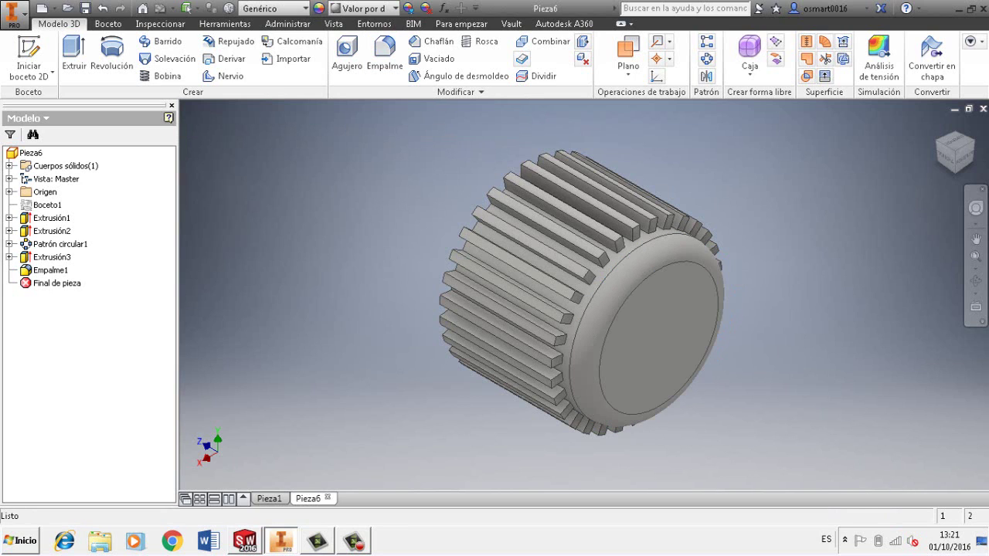
# Create a sketch on the front face and draw a circle centred on the origin, reaching the cylinder's edge at the rib bases
pyautogui.click(976, 281)
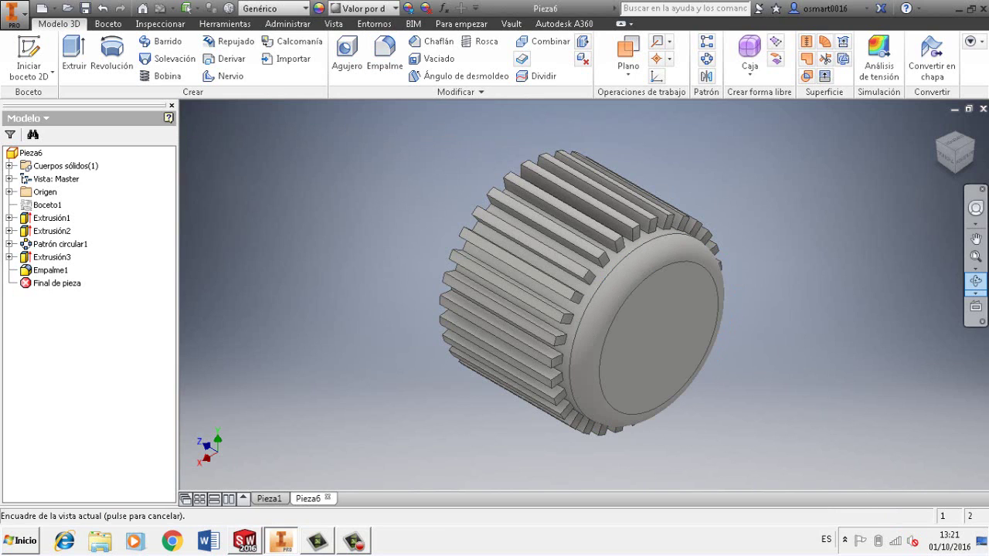
pyautogui.moveTo(494, 270); pyautogui.dragTo(672, 324)
pyautogui.click(603, 307)
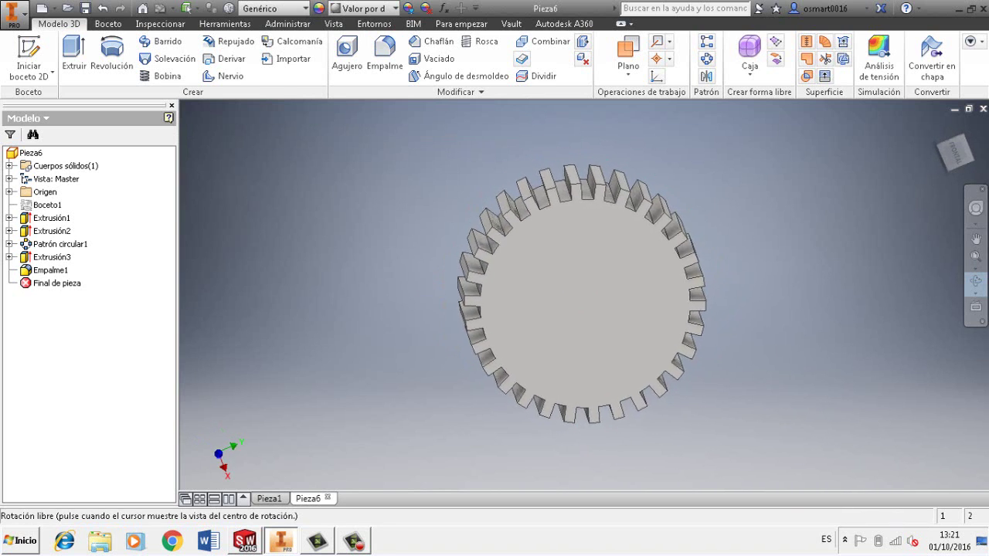
pyautogui.press('Escape')
pyautogui.click(566, 287)
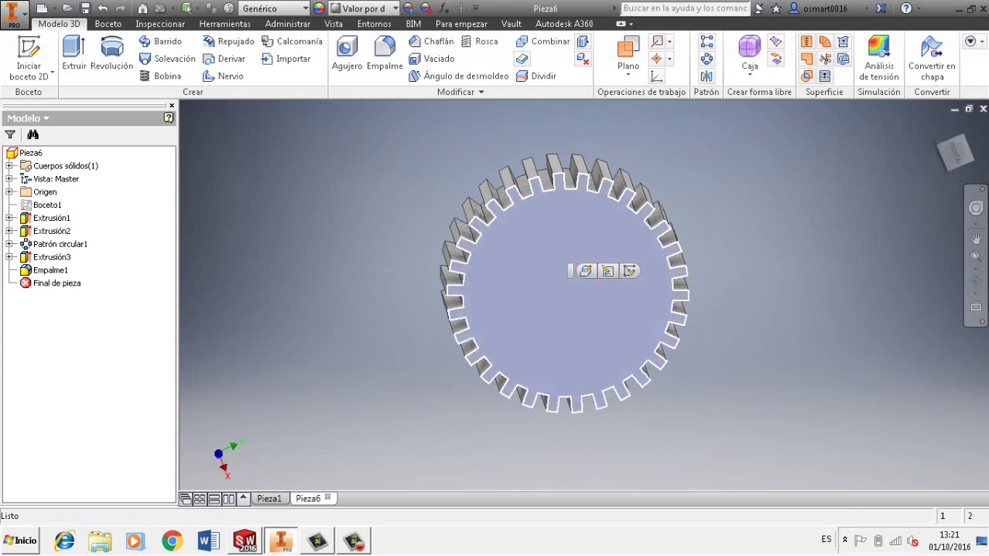
pyautogui.click(629, 271)
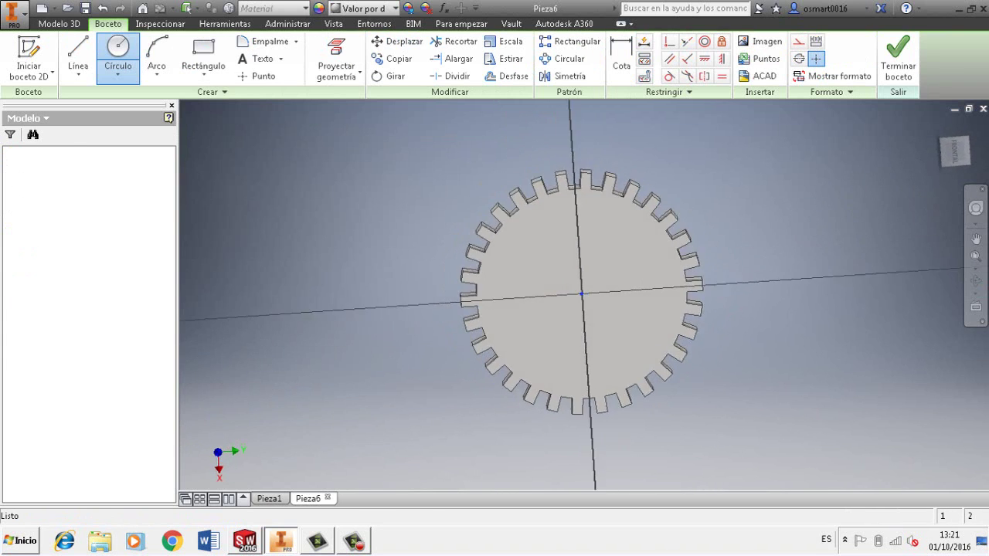
pyautogui.click(584, 296)
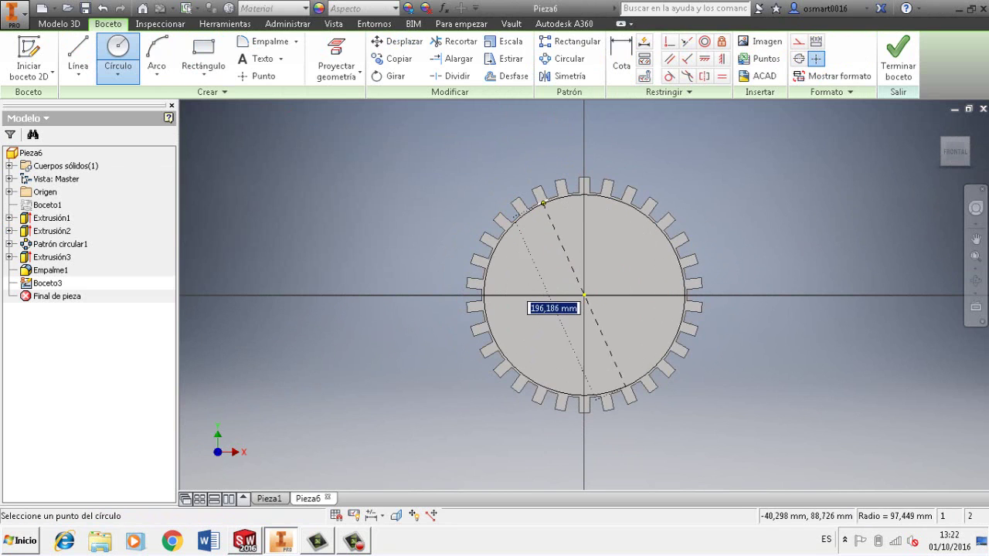
pyautogui.scroll(4, 565, 223)
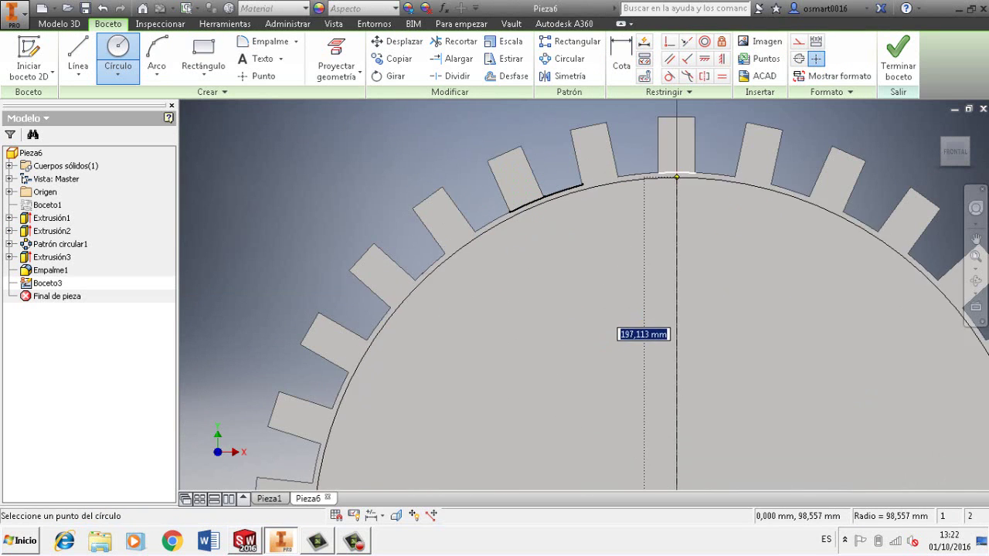
pyautogui.click(676, 171)
pyautogui.scroll(-5, 699, 232)
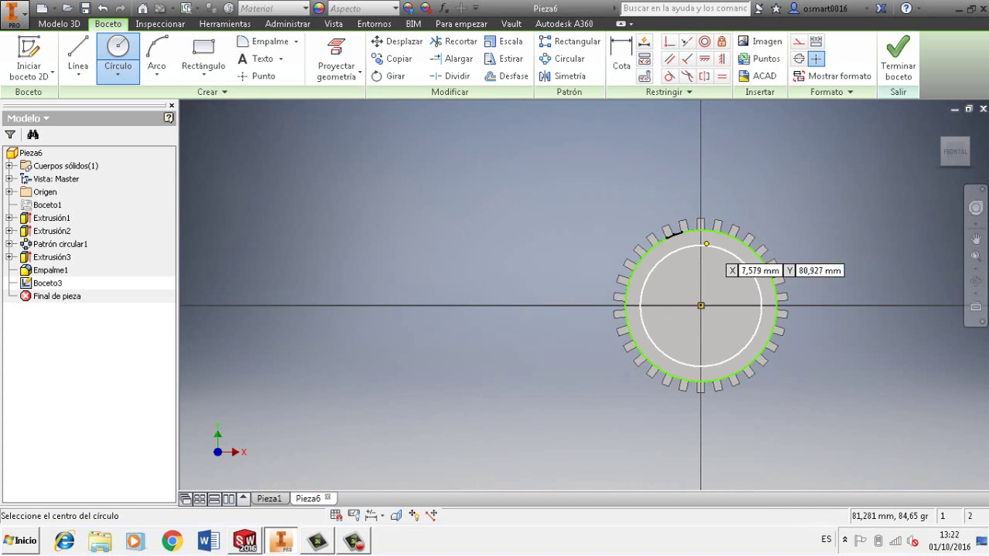
# Extrude the circle on the front face outward by 5 cm, joined to the ribbed body
pyautogui.click(59, 23)
pyautogui.click(74, 62)
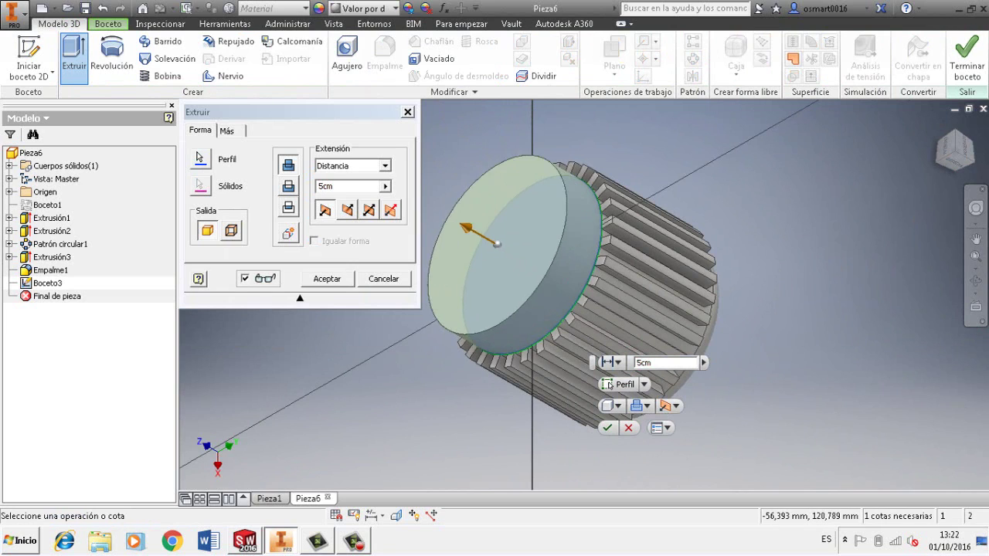
pyautogui.press('Return')
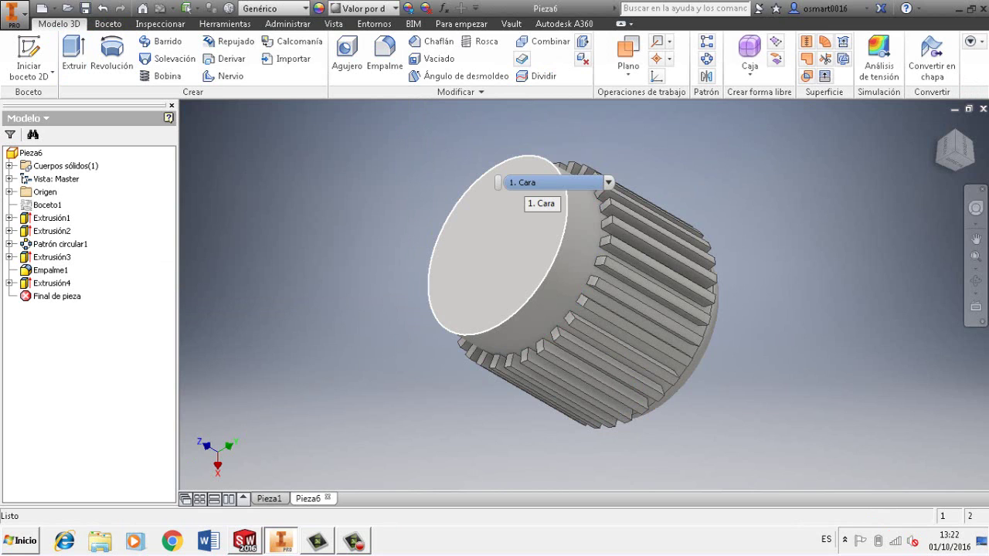
# Fillet the outer circular edge of the front extension with a 3 cm radius
pyautogui.click(562, 241)
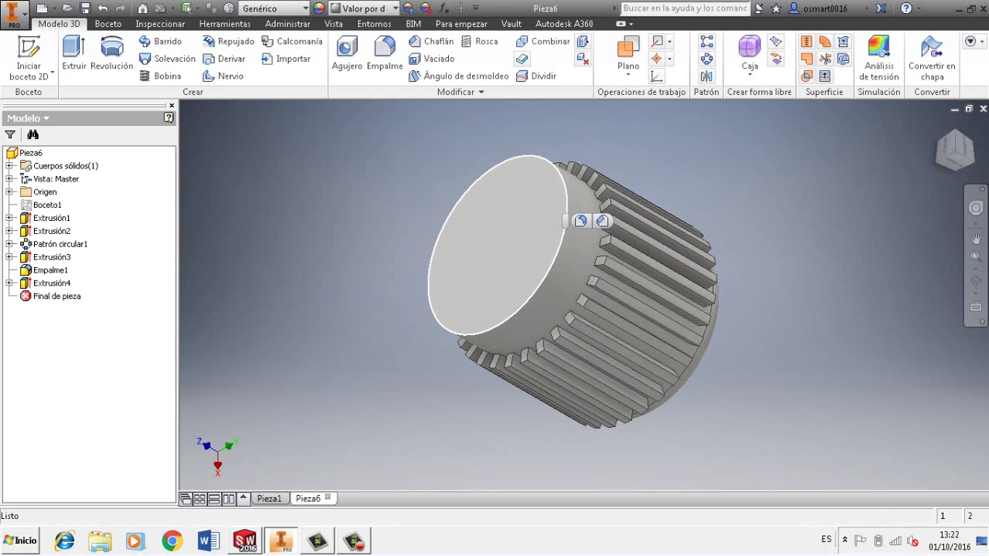
pyautogui.click(581, 221)
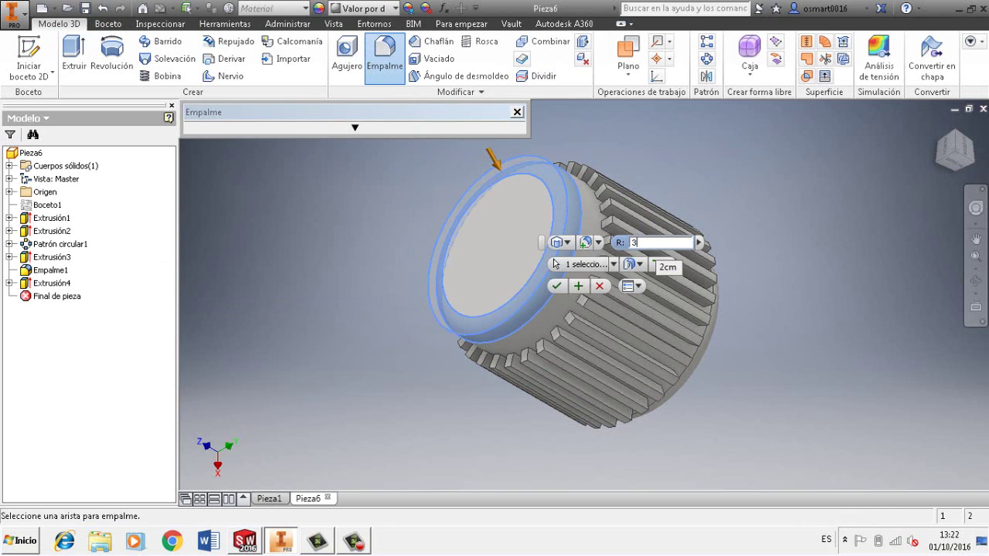
pyautogui.write('m')
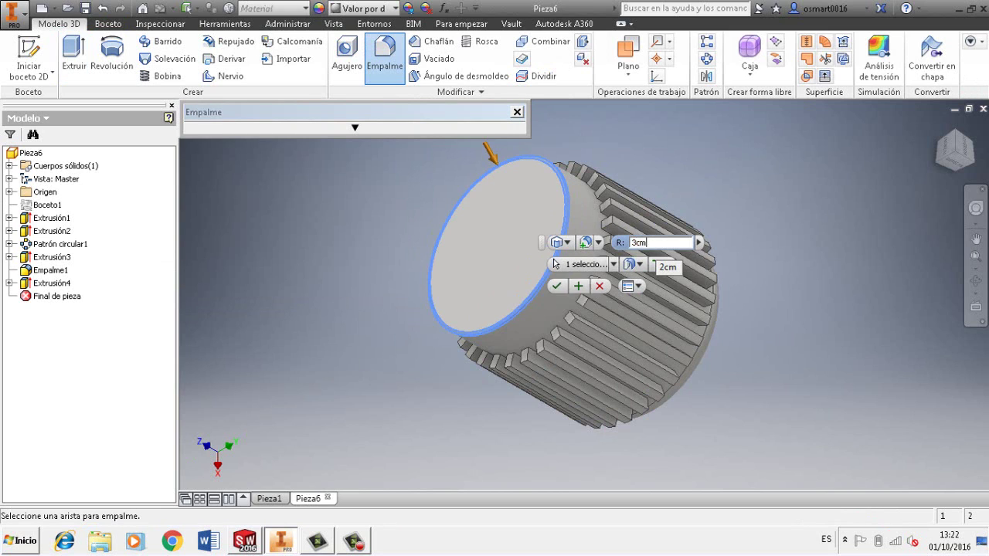
pyautogui.click(557, 286)
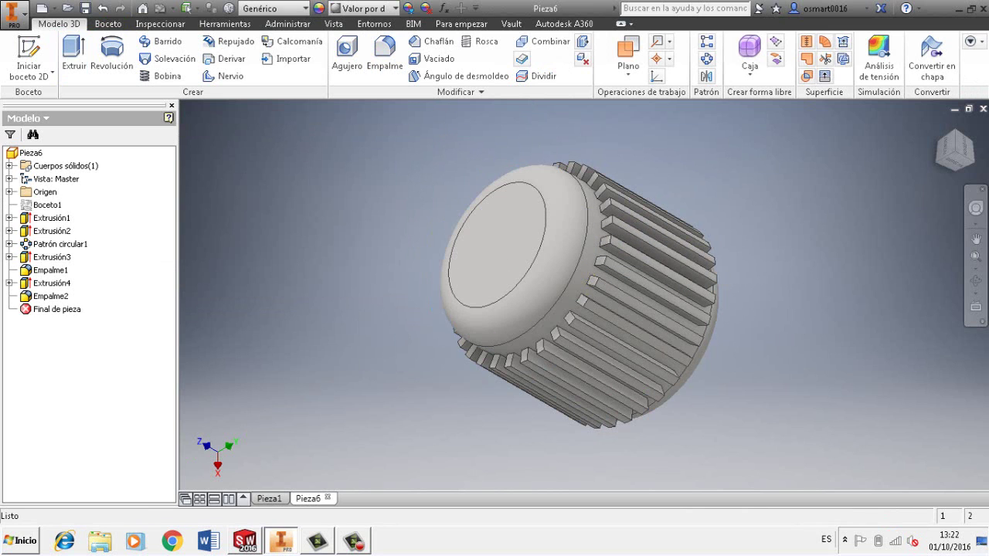
# Create a sketch on the flat circular end face of the front extension
pyautogui.moveTo(556, 286); pyautogui.dragTo(607, 295, button='middle')
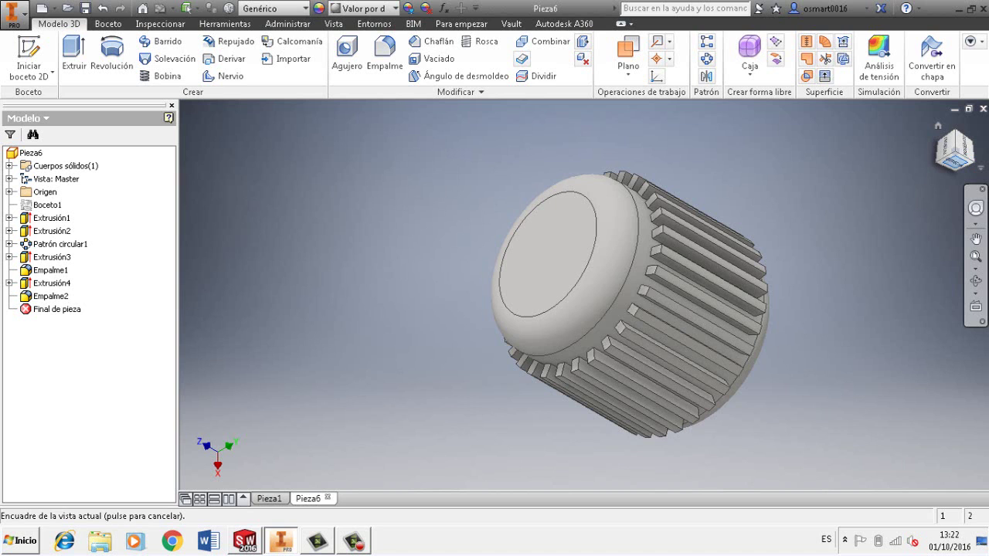
pyautogui.click(955, 160)
pyautogui.click(971, 128)
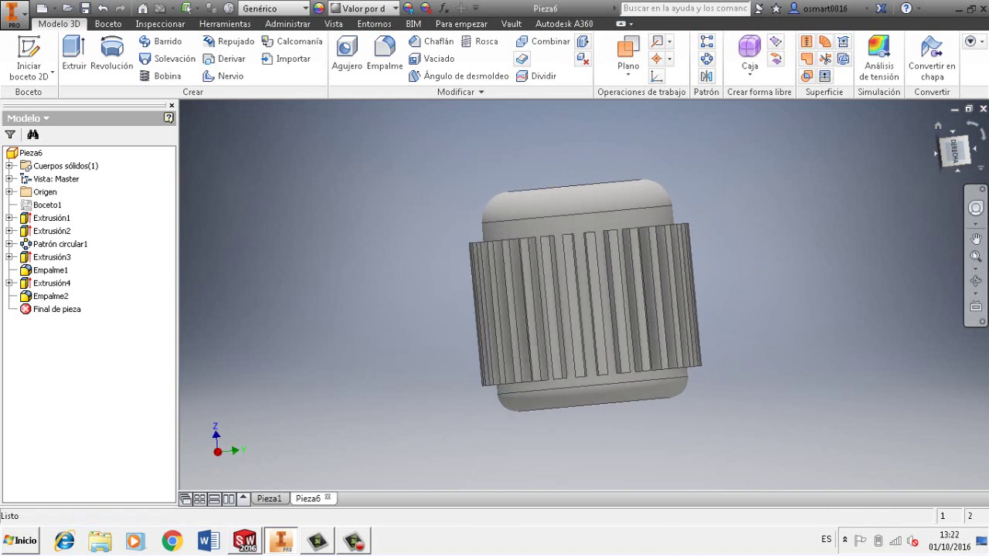
pyautogui.click(936, 152)
pyautogui.click(955, 152)
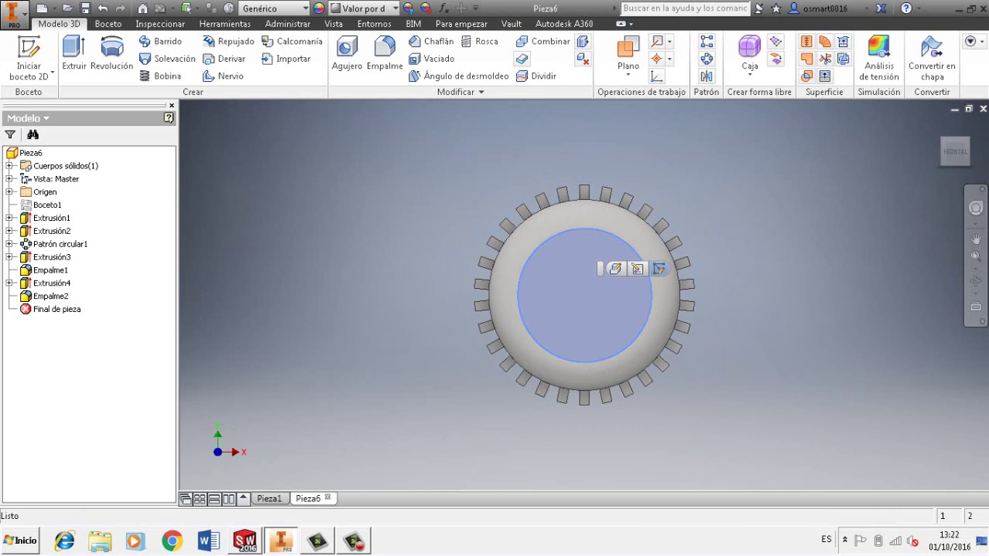
pyautogui.click(659, 269)
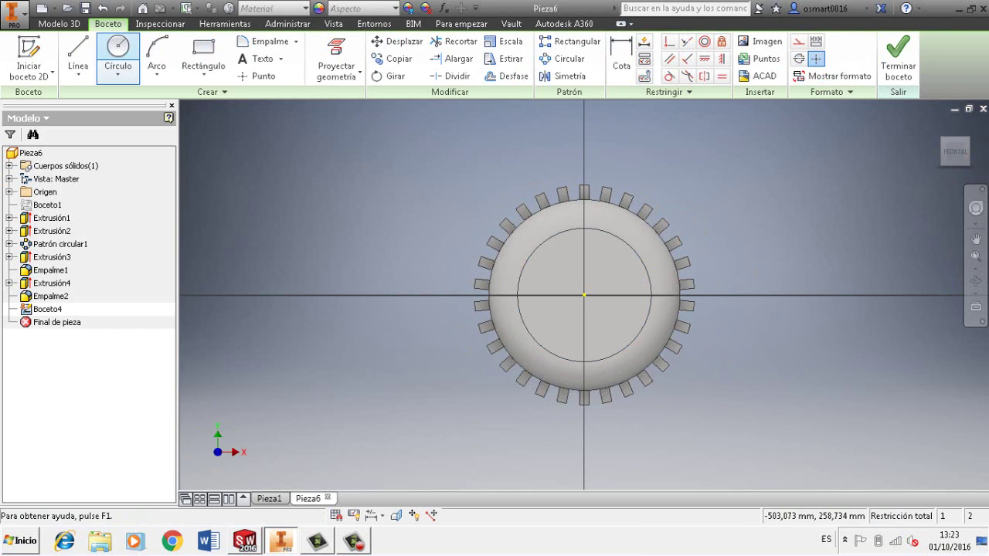
# Draw two circles centred on the origin: one 200 mm in diameter at the rib bases and one through the ribs' outer corners
pyautogui.click(118, 50)
pyautogui.click(584, 295)
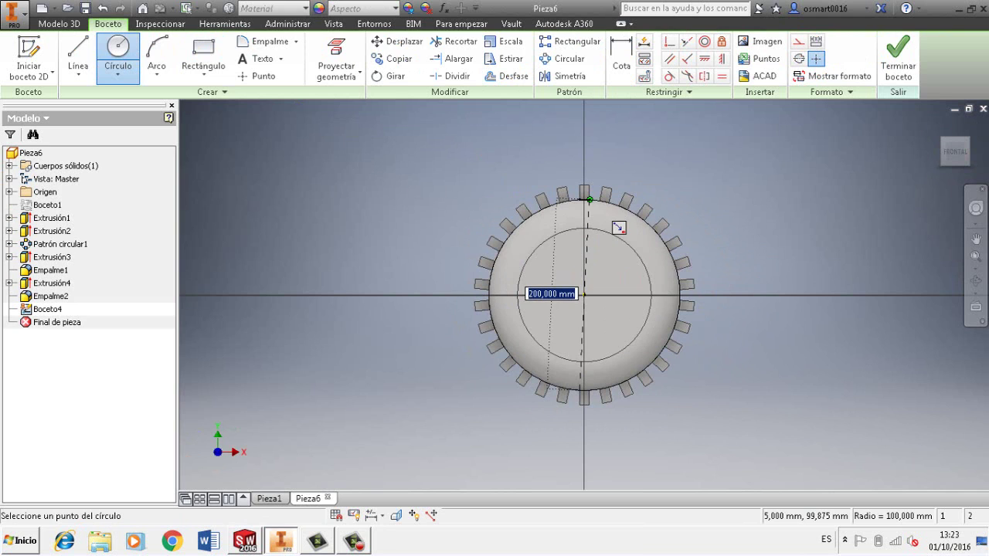
pyautogui.click(588, 200)
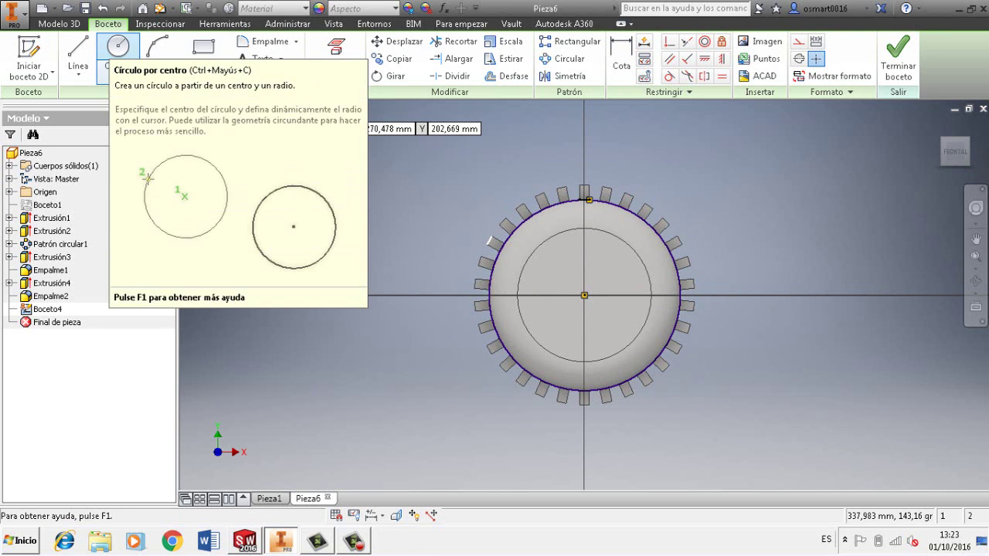
pyautogui.click(584, 295)
pyautogui.scroll(-5, 584, 399)
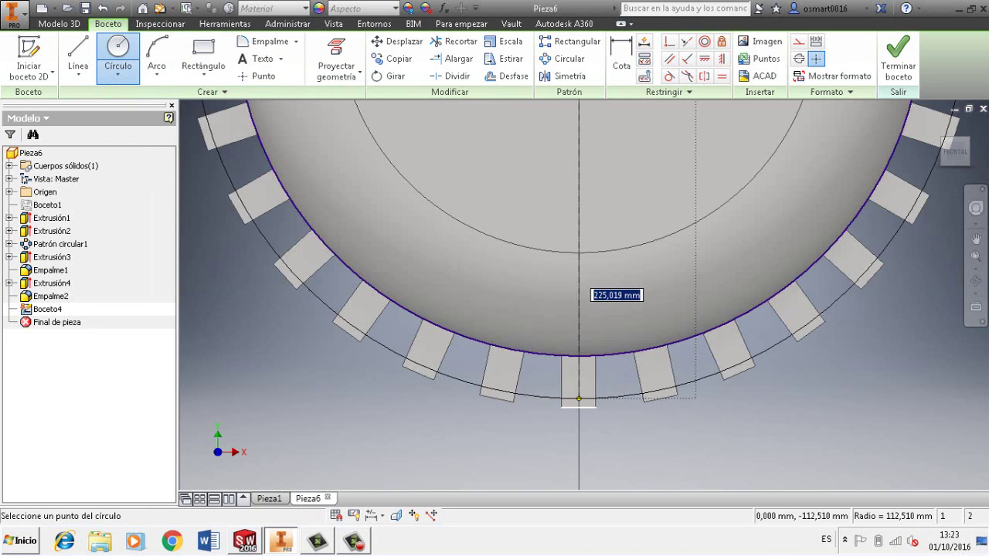
pyautogui.click(595, 426)
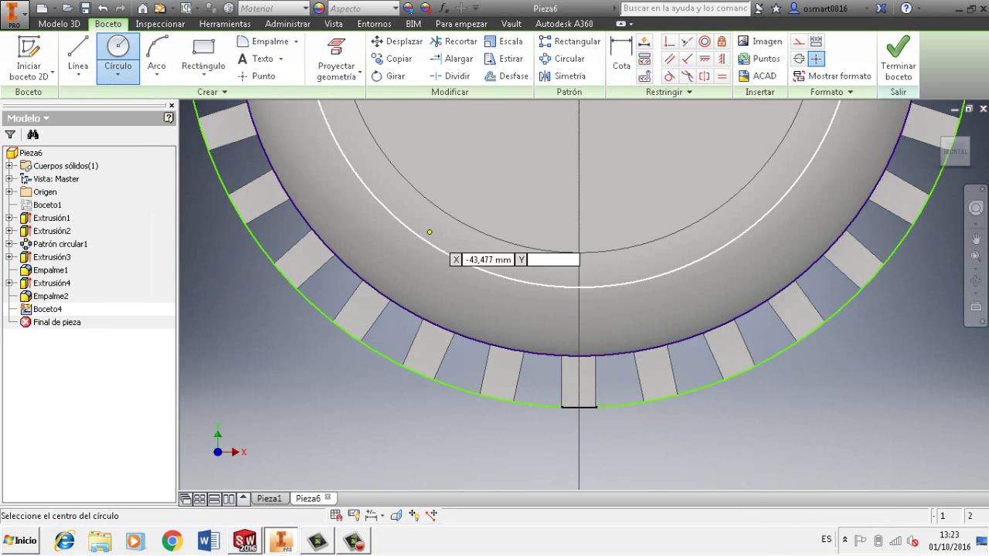
# Draw a line along the far side of the second rib left of the bottom rib, joining the outer circle to the inner circle
pyautogui.press('l')
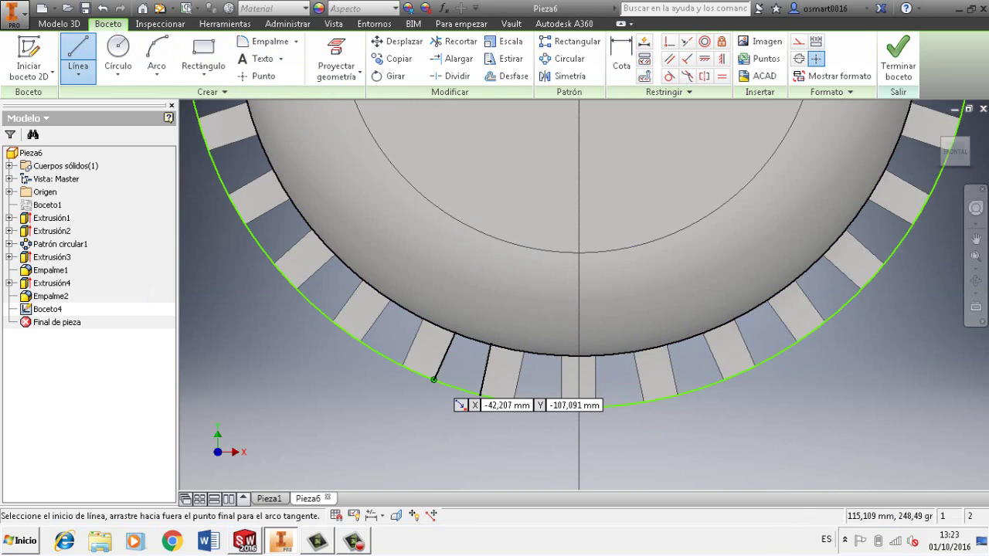
pyautogui.click(433, 379)
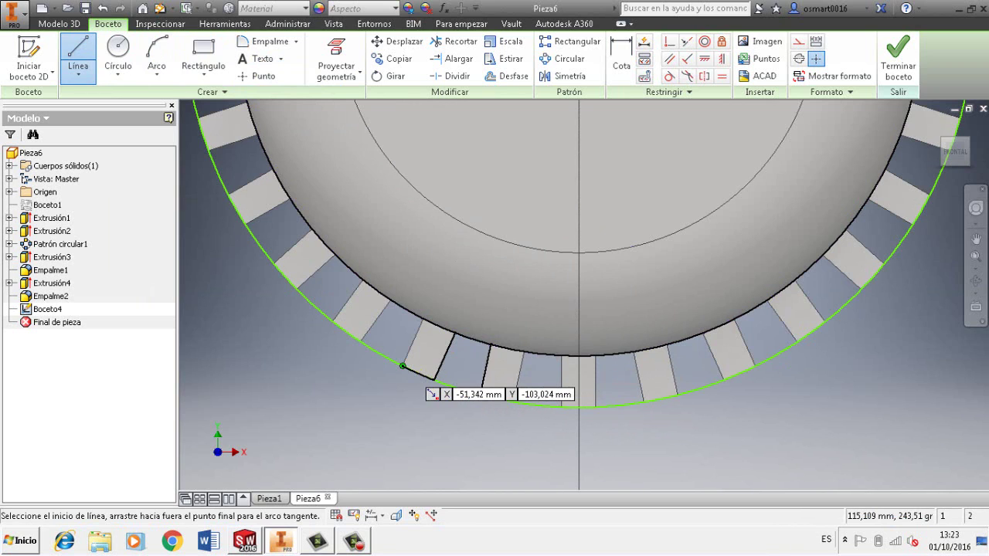
pyautogui.click(403, 365)
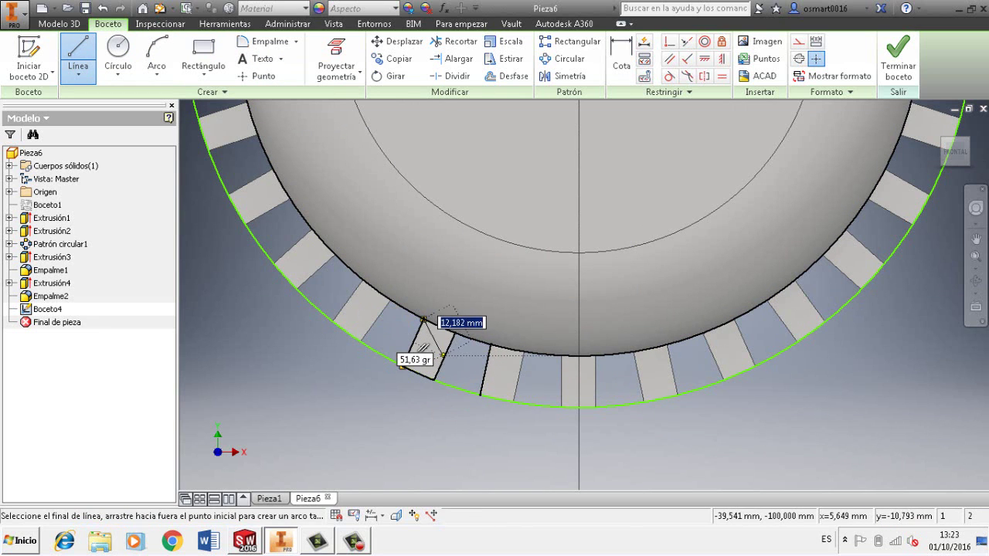
pyautogui.click(424, 319)
pyautogui.press('Escape')
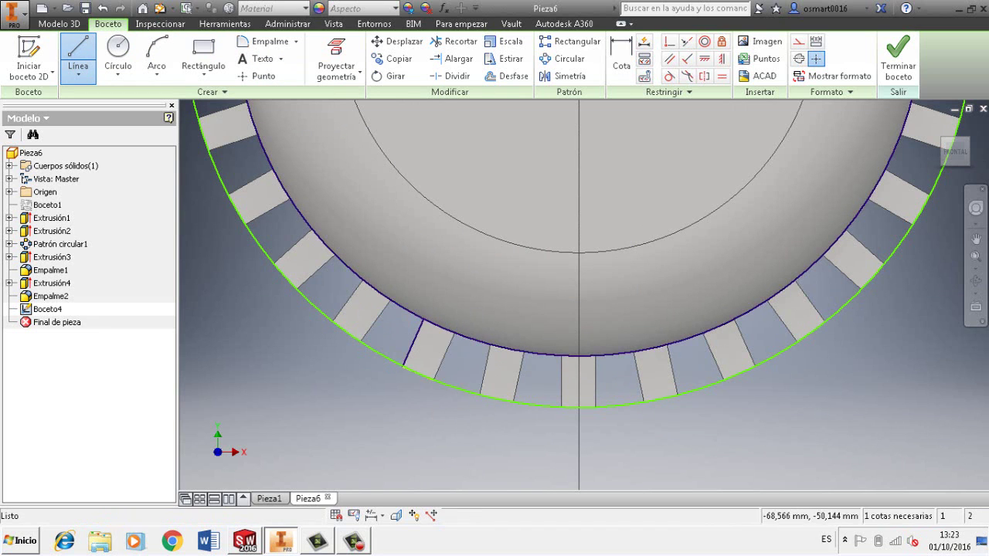
# Draw a horizontal line joining the outer base corners of the two ribs on either side of the bottom rib
pyautogui.click(84, 52)
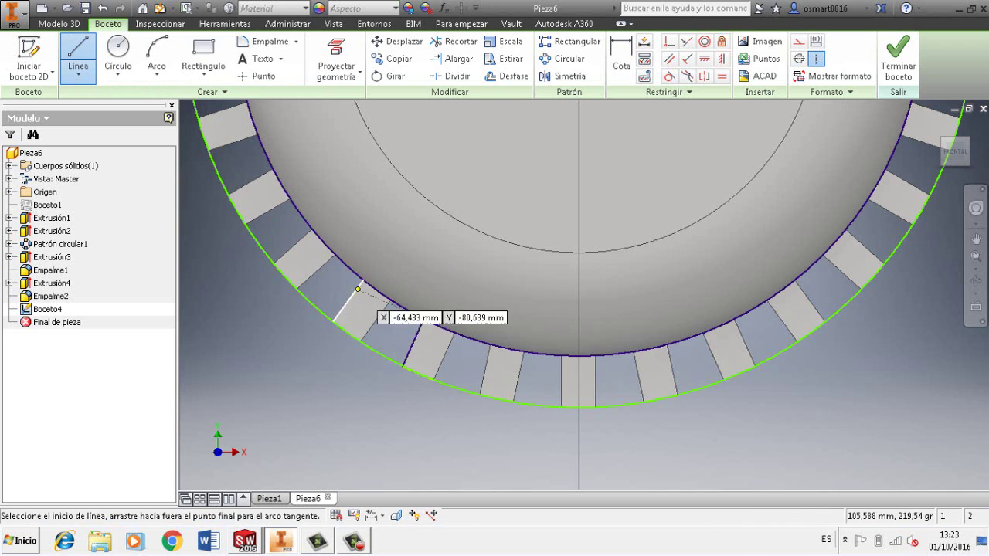
pyautogui.scroll(1, 470, 343)
pyautogui.moveTo(470, 342); pyautogui.dragTo(438, 331, button='middle')
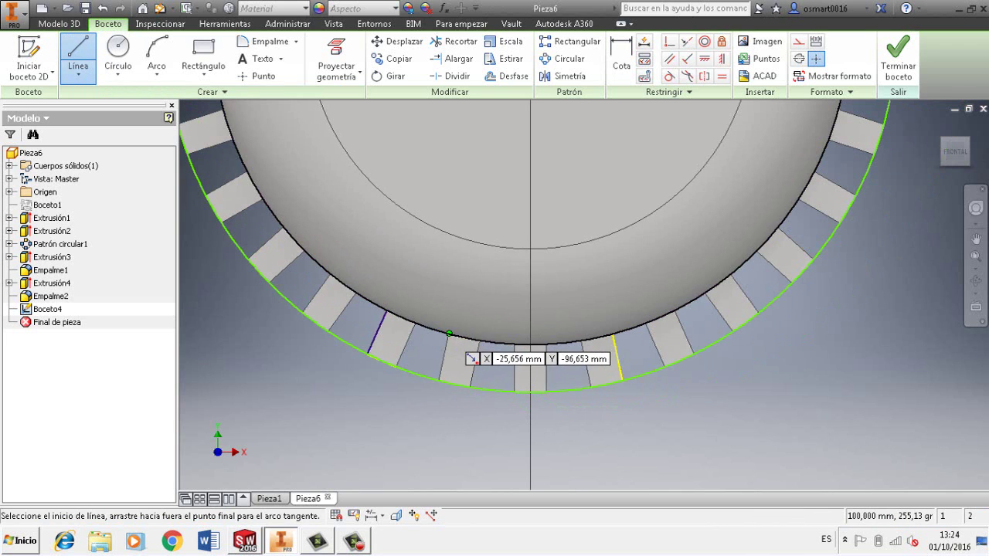
pyautogui.click(466, 354)
pyautogui.doubleClick(635, 359)
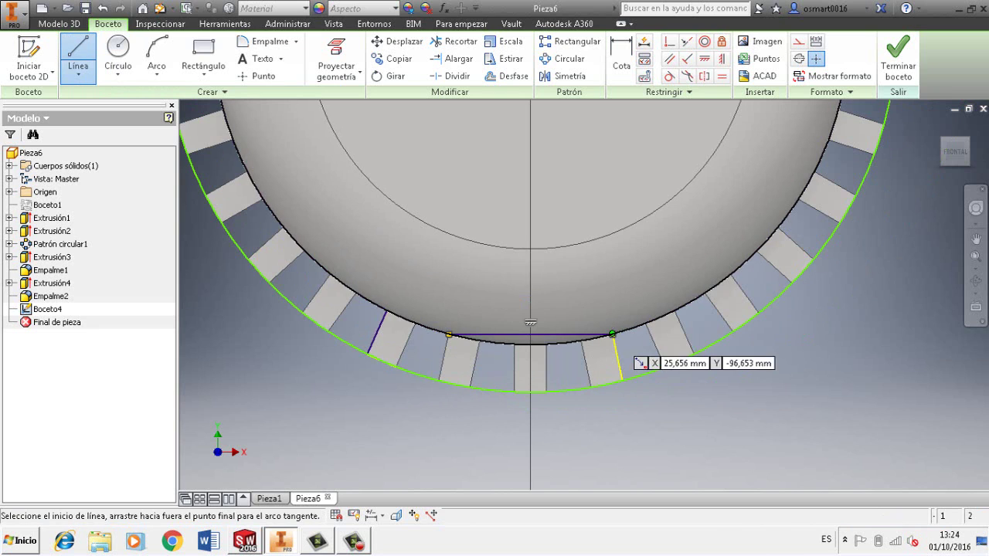
pyautogui.press('Escape')
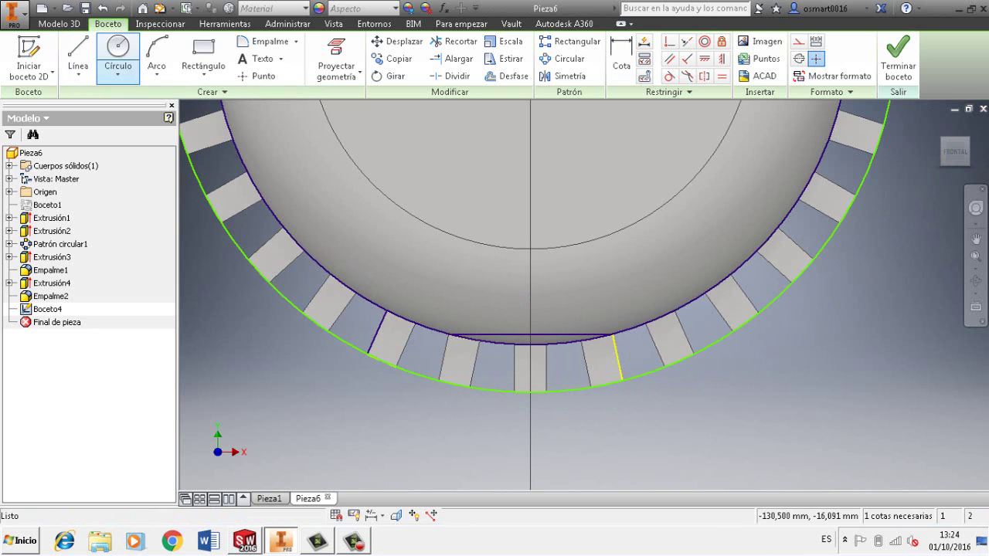
# Draw a line along the far side of the second rib right of the bottom rib, from its base to the outer circle
pyautogui.click(78, 56)
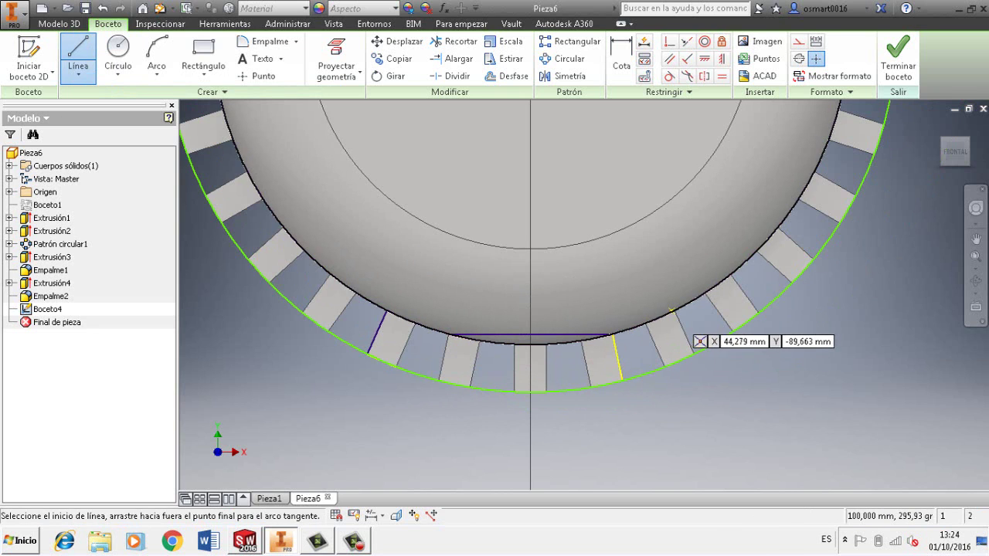
pyautogui.click(675, 311)
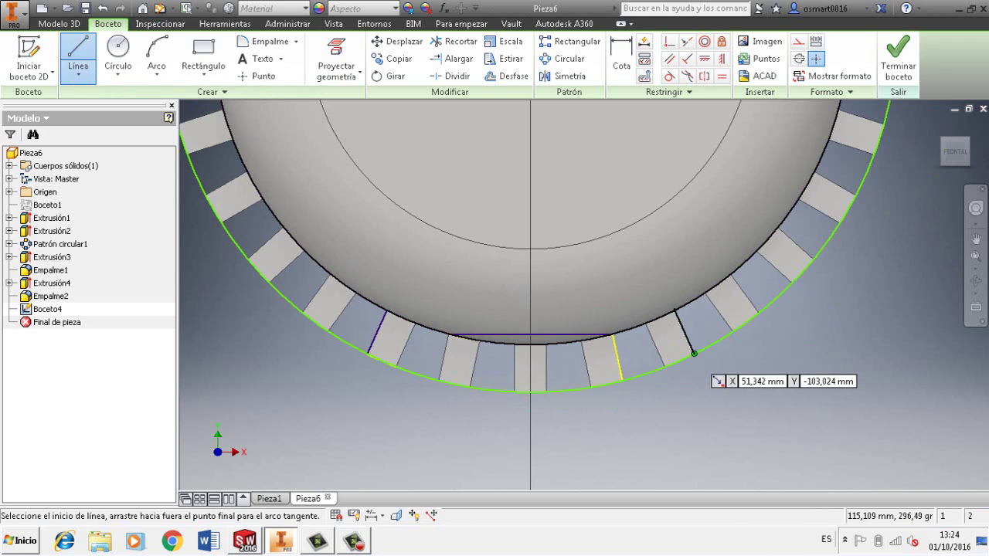
pyautogui.click(693, 354)
pyautogui.press('Escape')
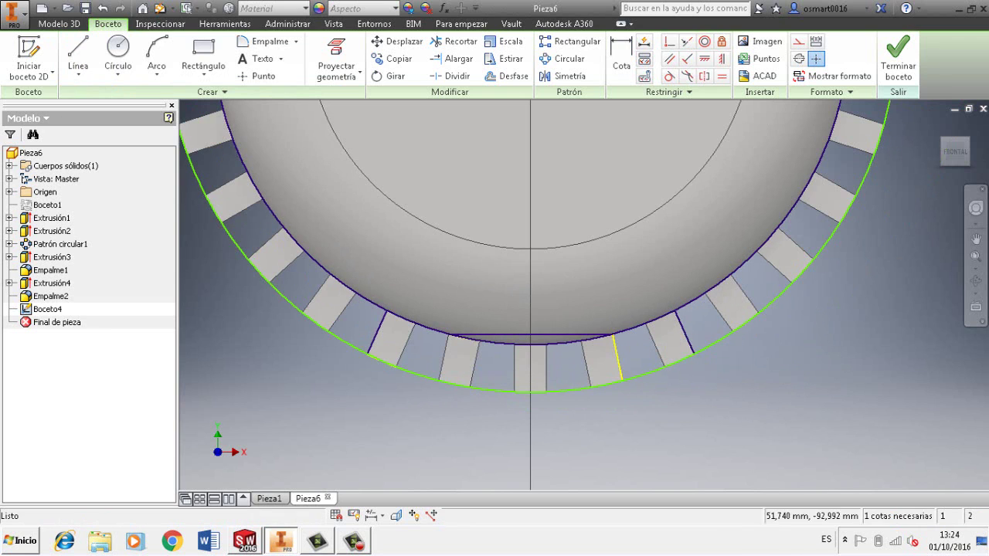
# Trim both circles outside the two side lines and the inner arc below the horizontal line, leaving a closed profile around the five bottom ribs
pyautogui.click(456, 41)
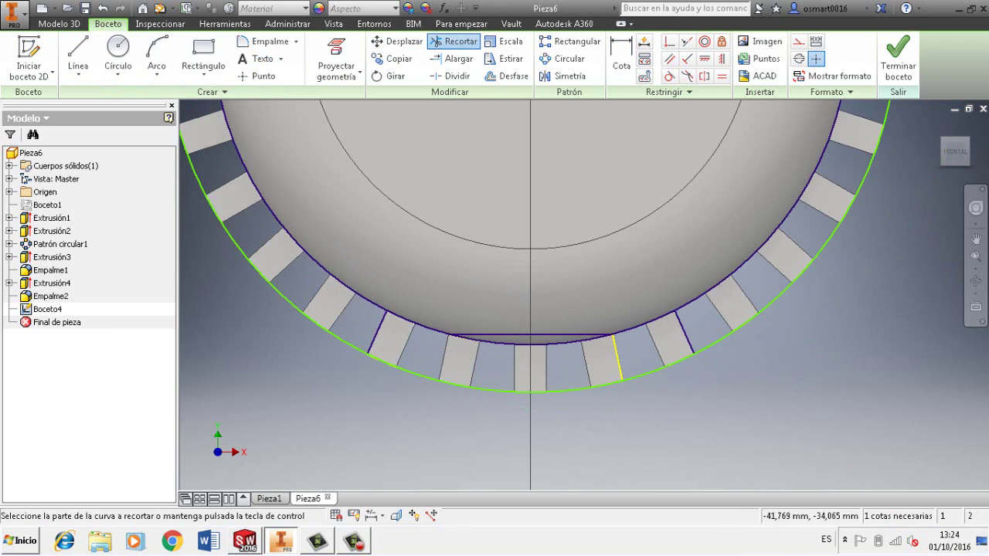
pyautogui.click(344, 282)
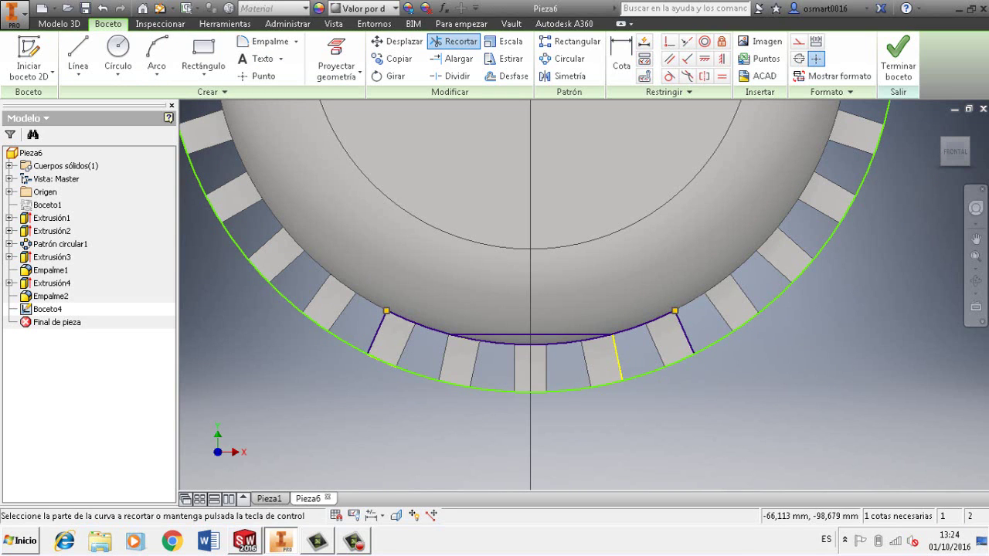
pyautogui.click(327, 331)
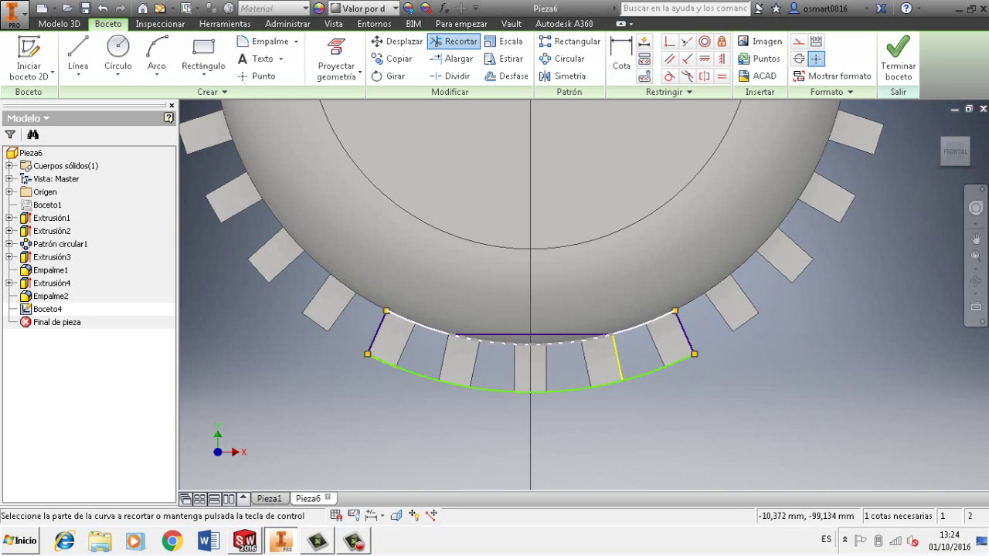
pyautogui.click(502, 343)
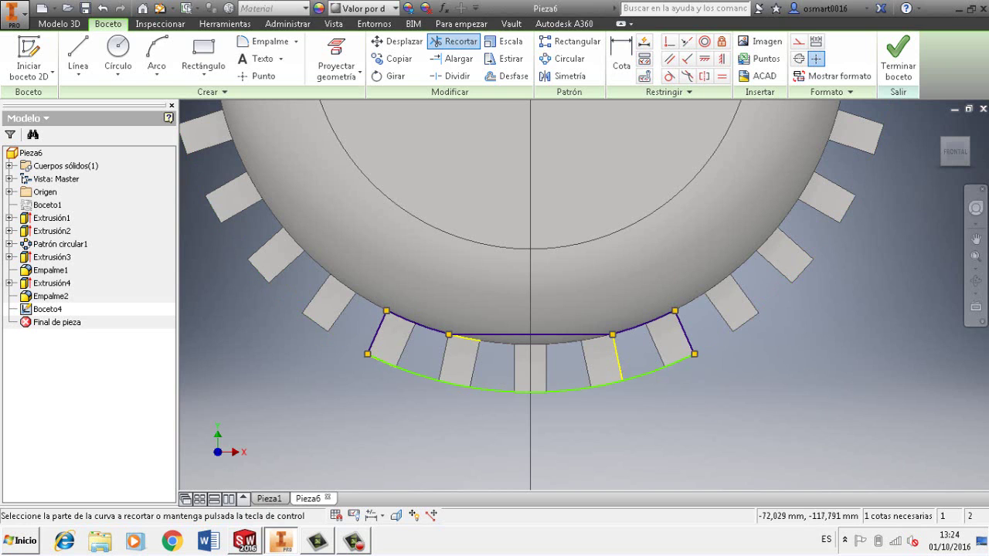
pyautogui.press('Escape')
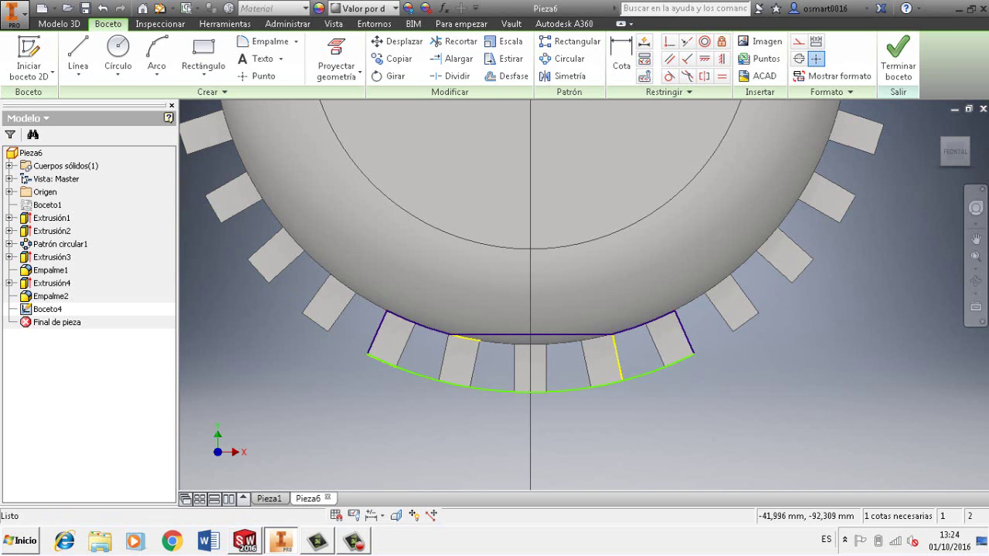
# Extrude the trimmed profile as a cut through all, directed back through the ribbed body
pyautogui.click(59, 24)
pyautogui.click(74, 53)
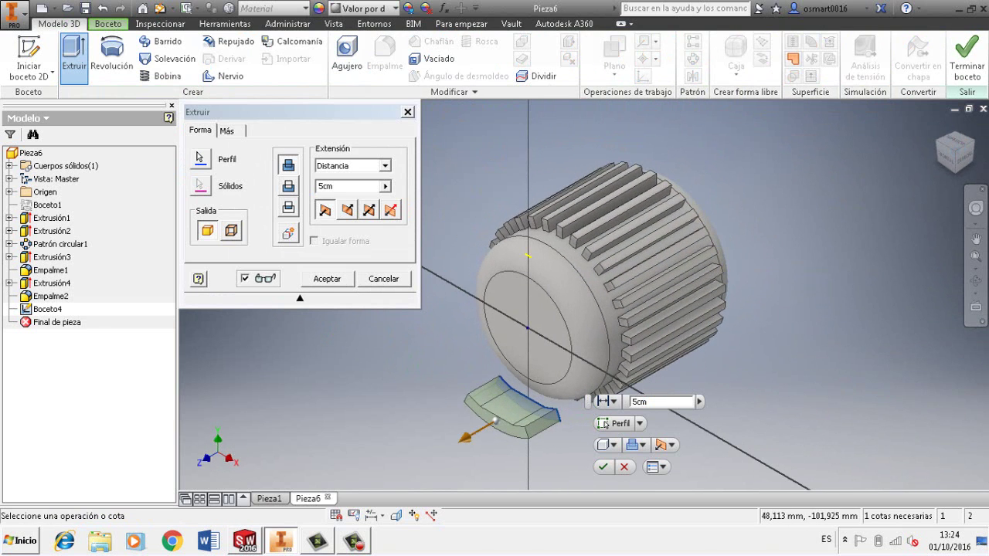
pyautogui.click(347, 209)
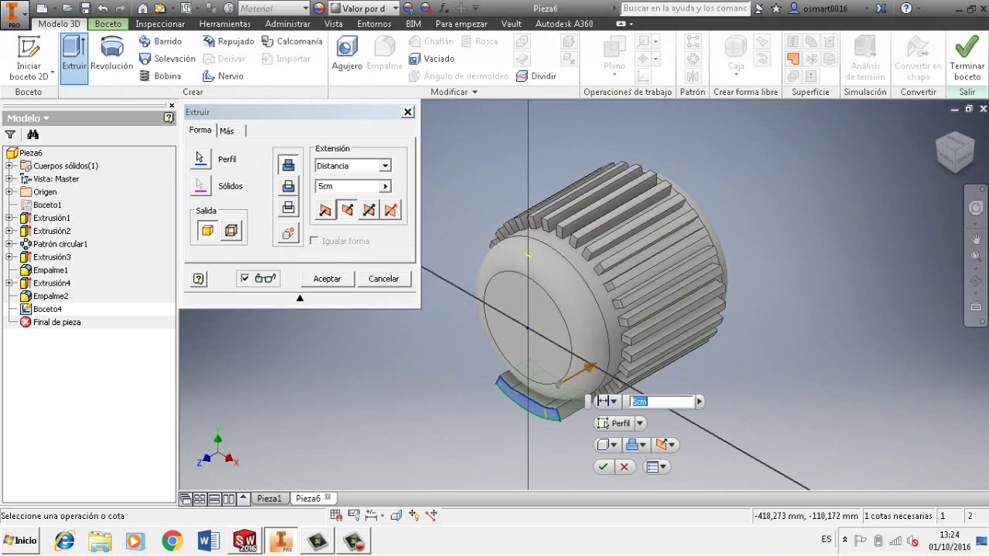
pyautogui.click(385, 166)
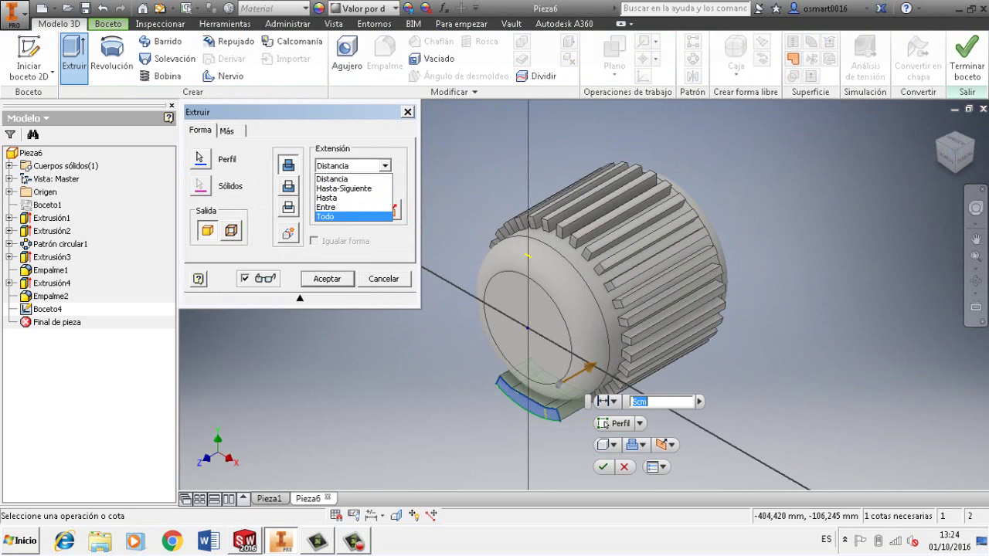
pyautogui.click(350, 215)
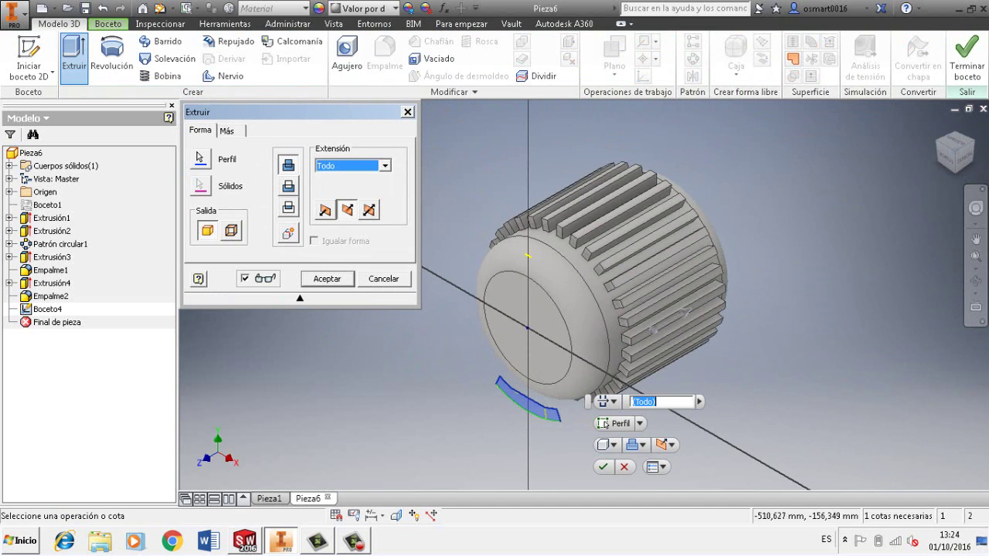
pyautogui.click(288, 186)
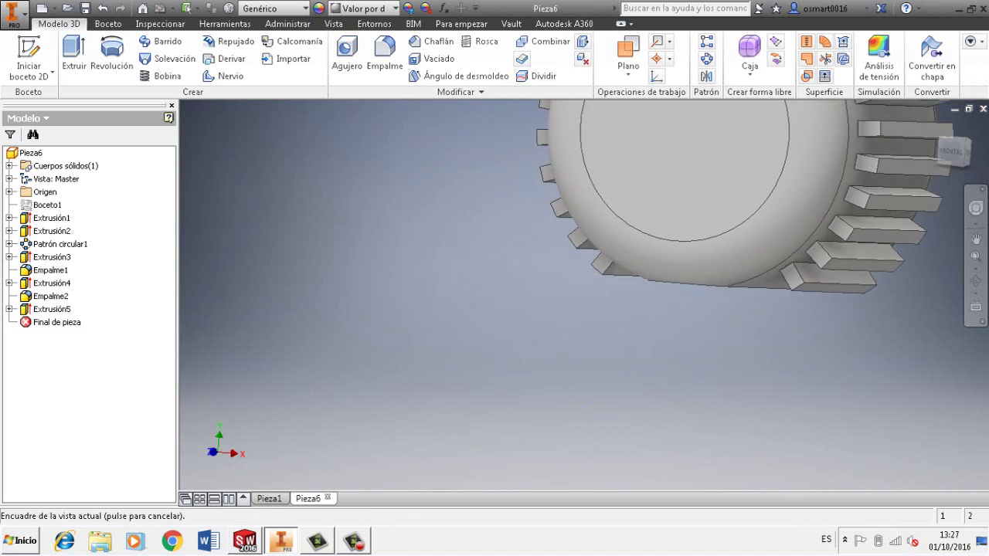
# Examine the cut along the underside of the ribbed body from several angles
pyautogui.moveTo(556, 202); pyautogui.dragTo(512, 277, button='middle')
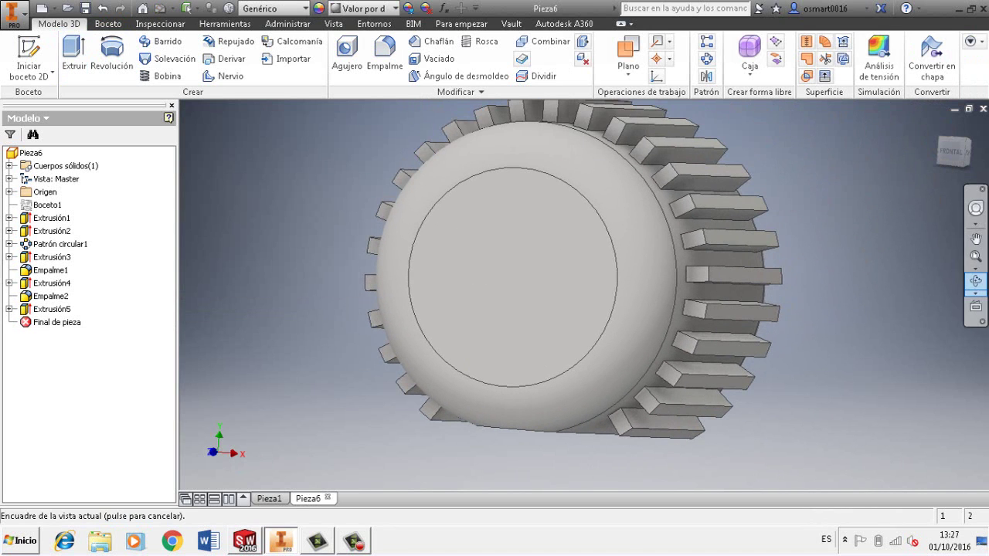
pyautogui.click(975, 282)
pyautogui.moveTo(584, 295); pyautogui.dragTo(494, 317)
pyautogui.keyDown('shift'); pyautogui.moveTo(494, 317); pyautogui.dragTo(576, 247, button='middle'); pyautogui.keyUp('shift')
pyautogui.scroll(2, 680, 384)
pyautogui.moveTo(679, 384); pyautogui.dragTo(498, 331, button='middle')
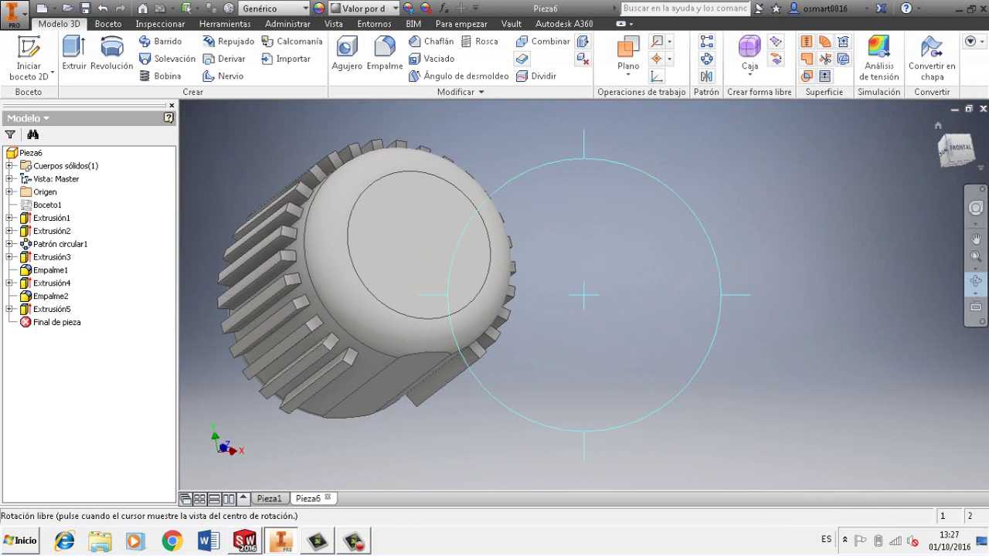
# Start a sketch on the flat circular end face of the filleted extension
pyautogui.press('F2')
pyautogui.press('Escape')
pyautogui.moveTo(498, 332); pyautogui.dragTo(578, 335, button='middle')
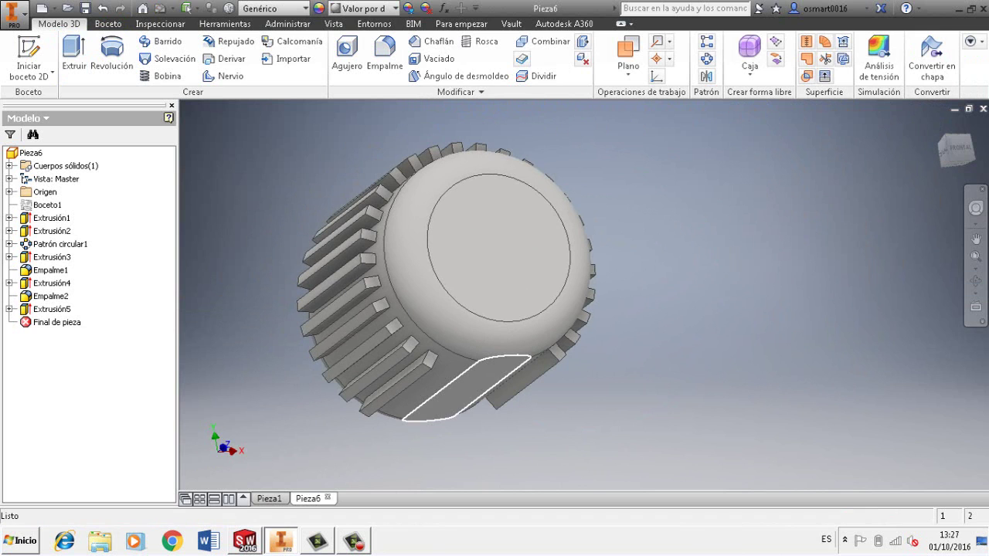
pyautogui.click(498, 293)
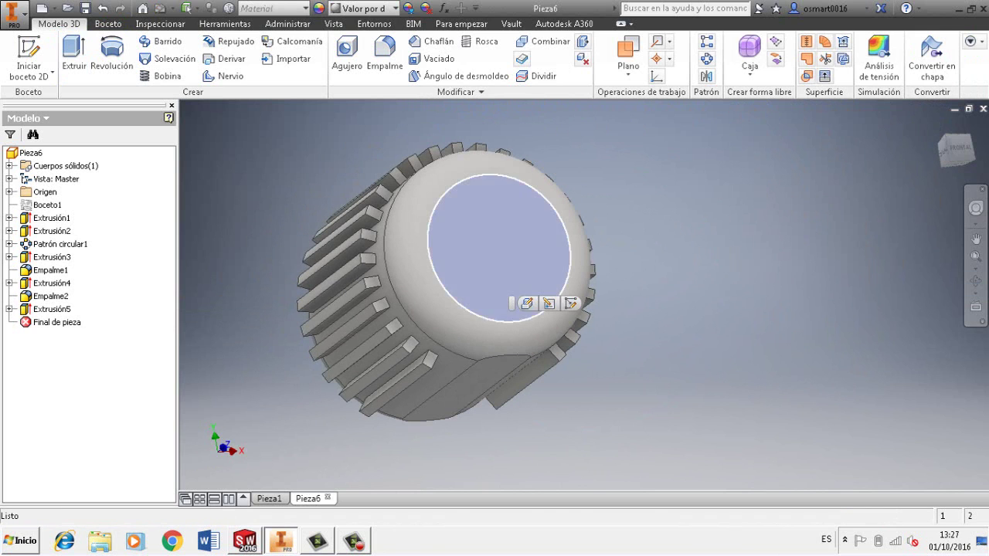
pyautogui.click(526, 303)
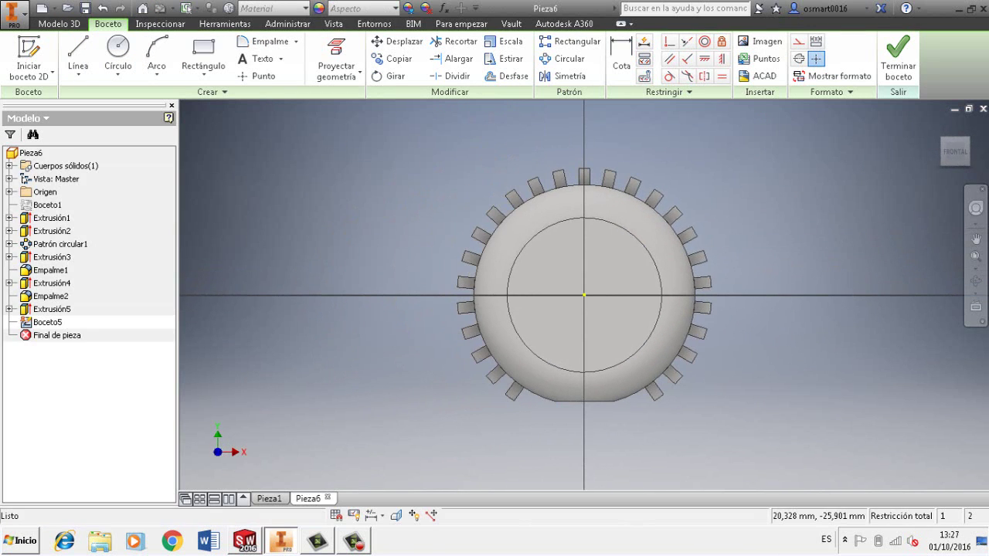
# Draw a closed rectangle of lines about 86 mm wide and 8 mm high directly beneath the body's flat underside
pyautogui.click(77, 58)
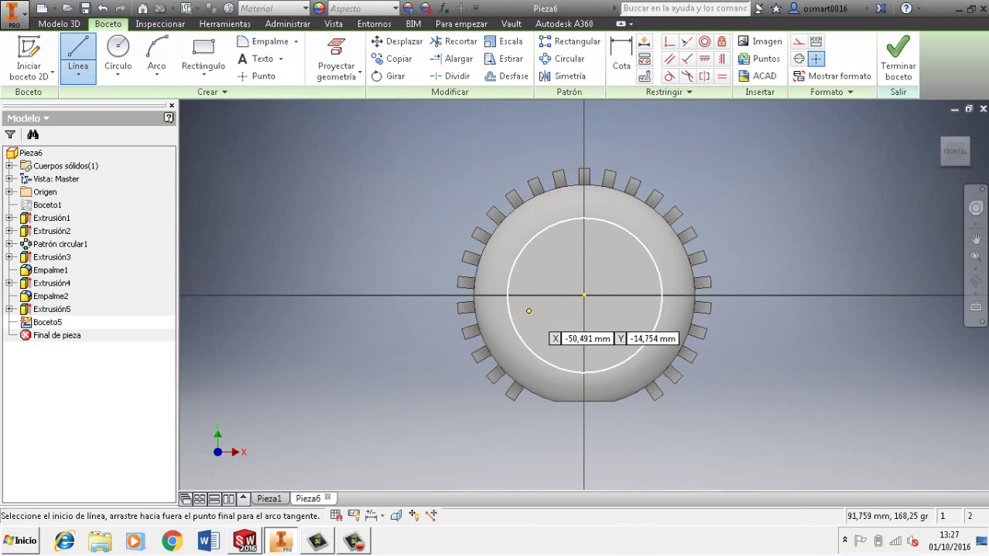
pyautogui.scroll(3, 572, 390)
pyautogui.scroll(1, 583, 417)
pyautogui.scroll(1, 495, 386)
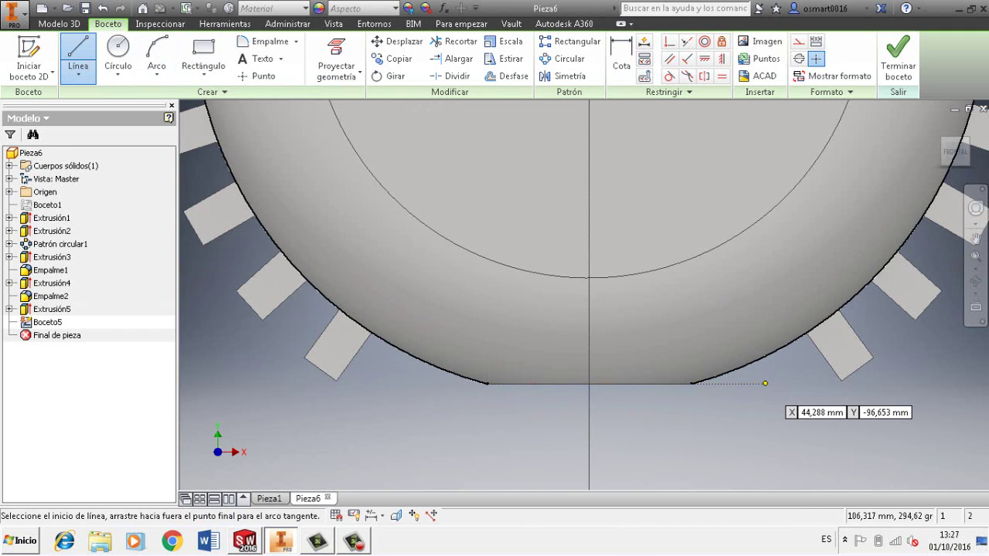
pyautogui.click(765, 383)
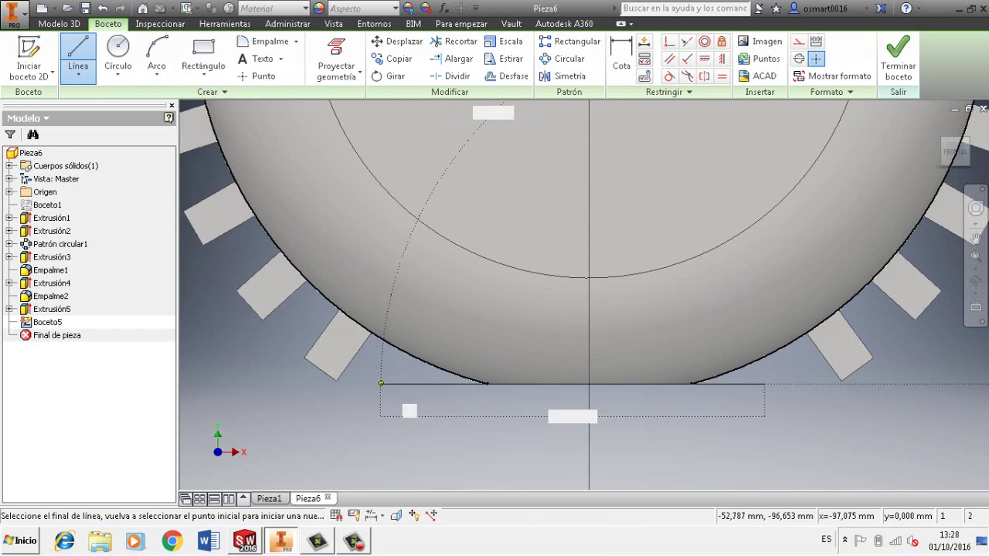
pyautogui.click(423, 384)
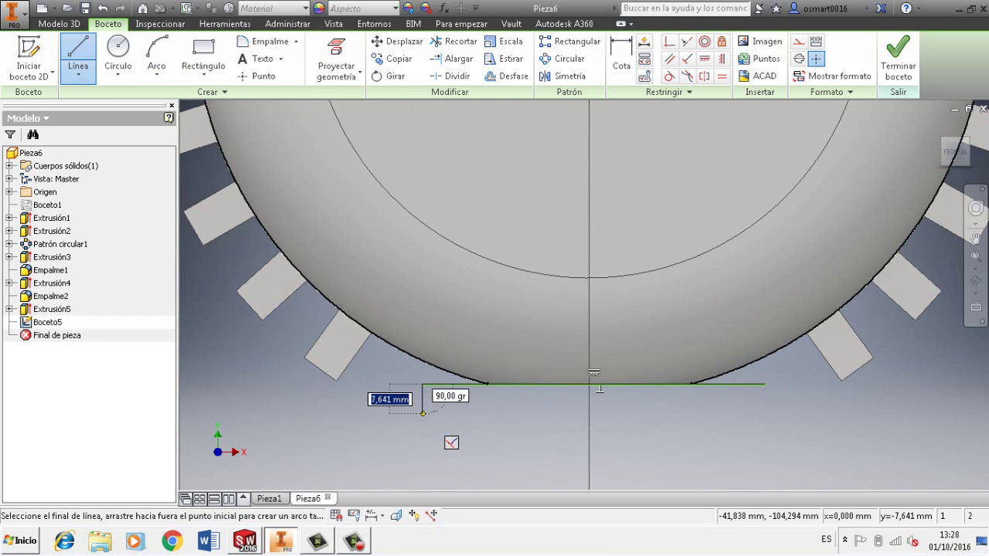
pyautogui.click(422, 413)
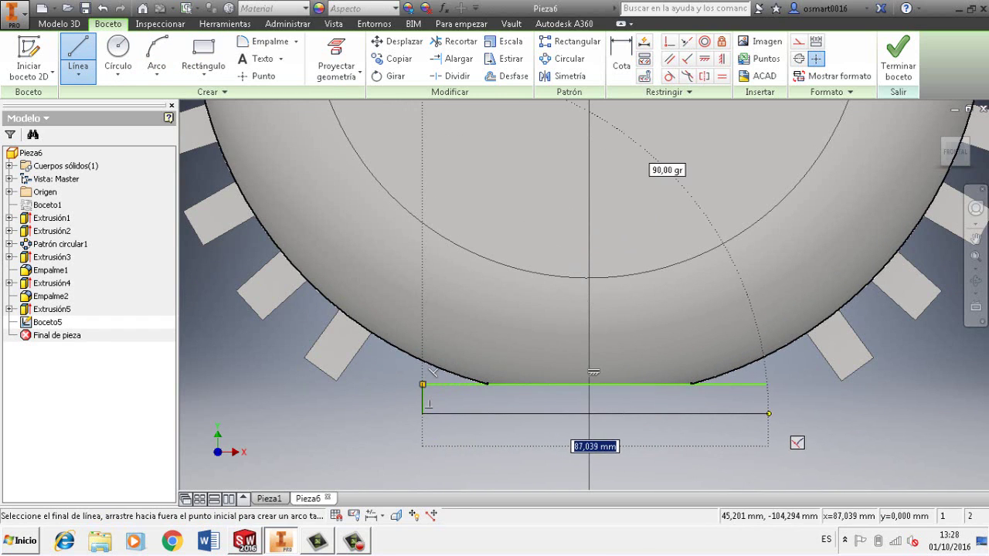
pyautogui.click(765, 413)
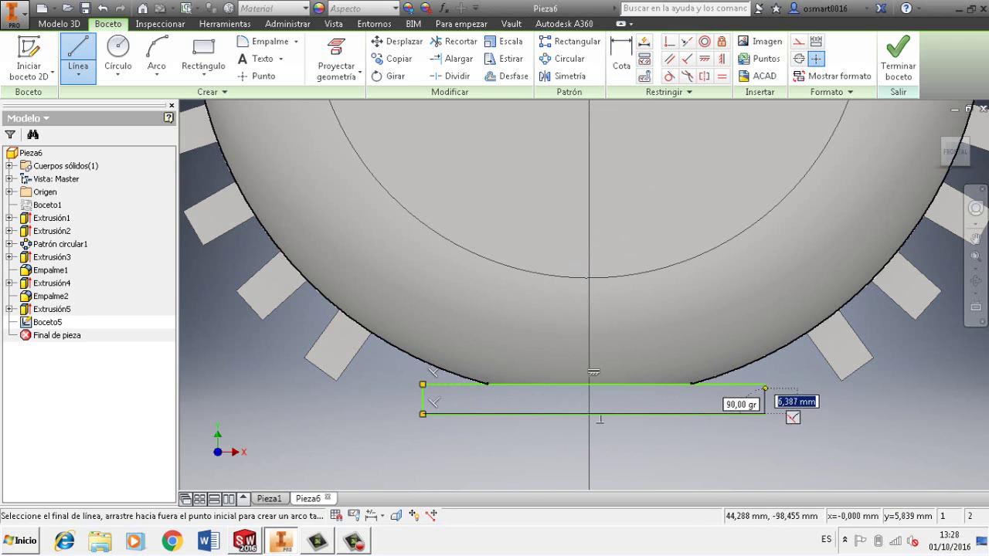
pyautogui.click(765, 383)
pyautogui.press('Escape')
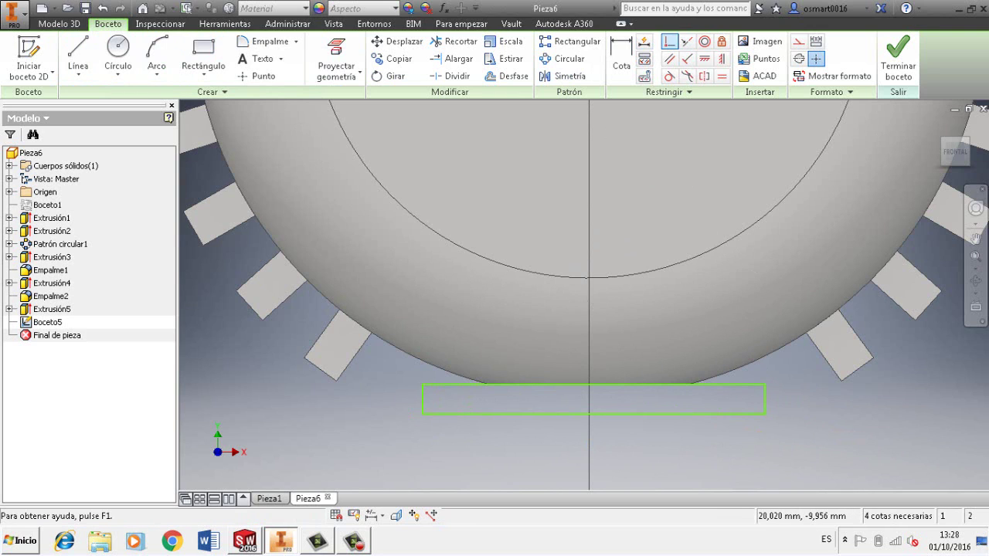
pyautogui.click(669, 41)
pyautogui.click(593, 384)
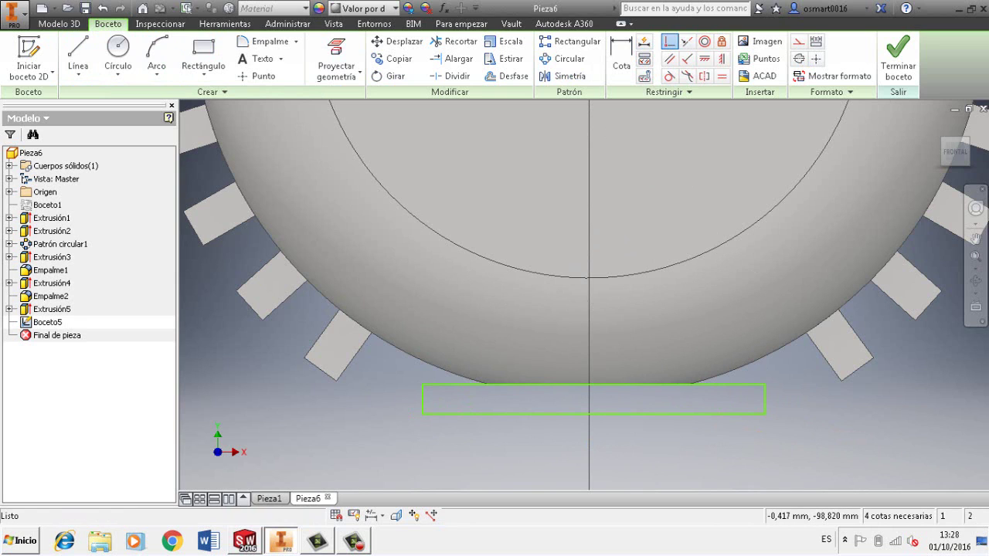
pyautogui.press('Escape')
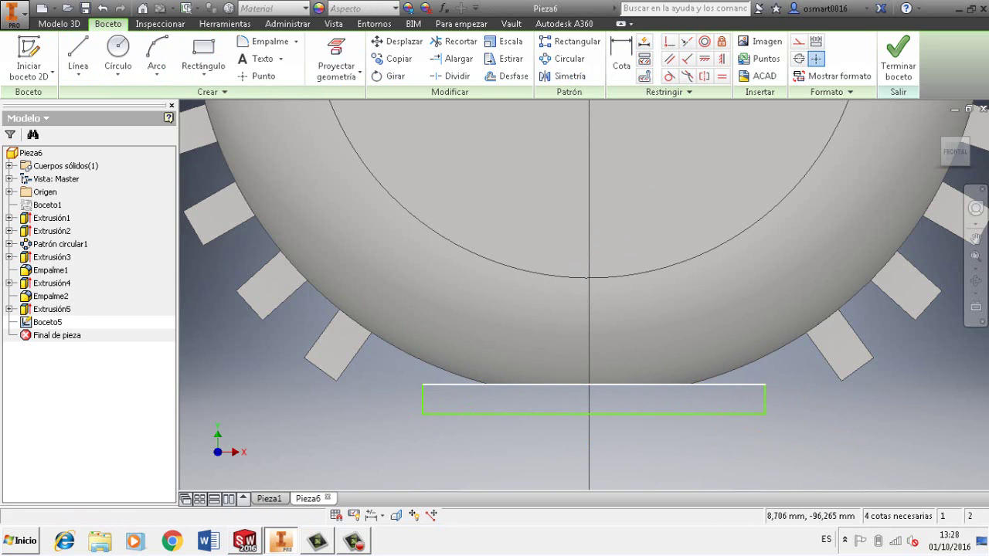
# Align the midpoint of the rectangle's upper edge vertically with the sketch origin
pyautogui.scroll(7, 641, 416)
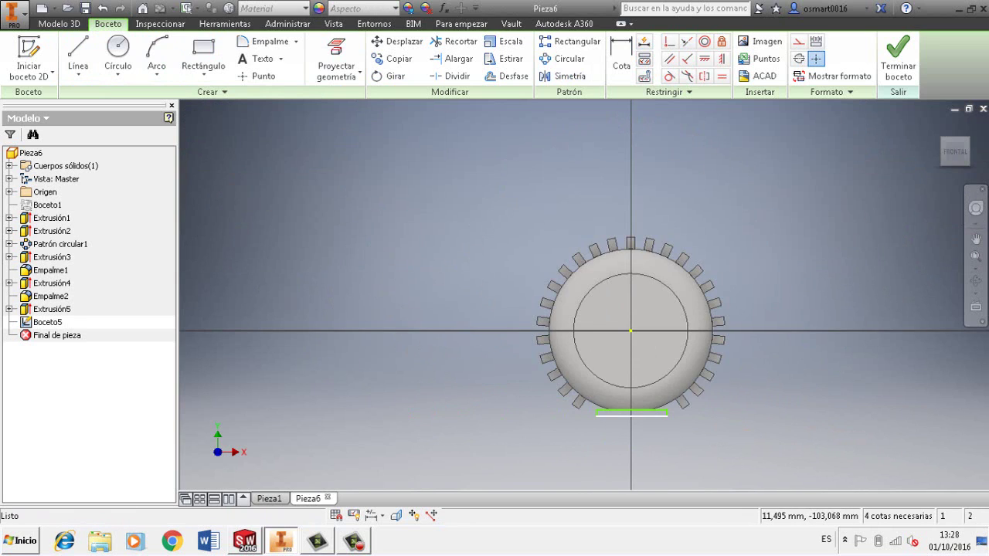
pyautogui.scroll(-3, 638, 417)
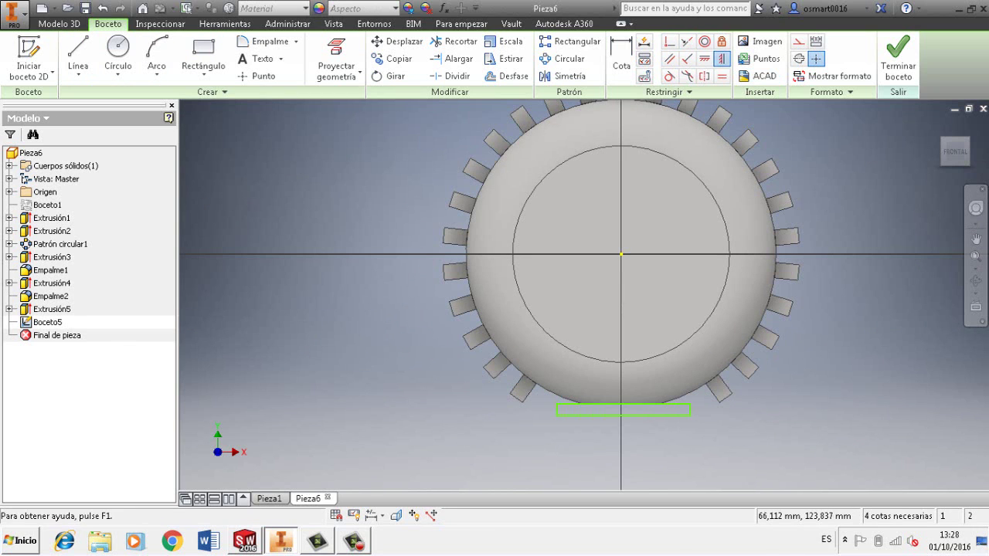
pyautogui.click(722, 59)
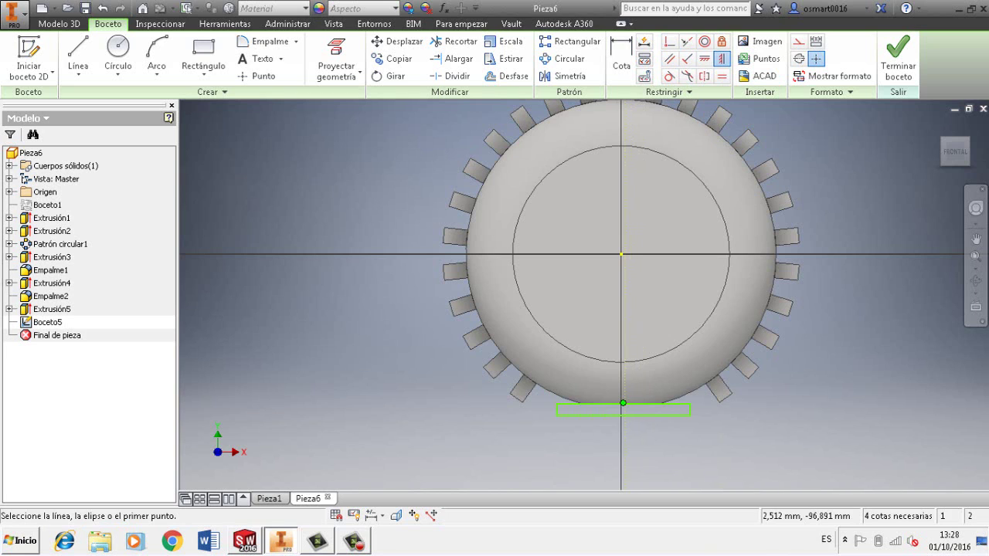
pyautogui.click(623, 402)
pyautogui.click(621, 254)
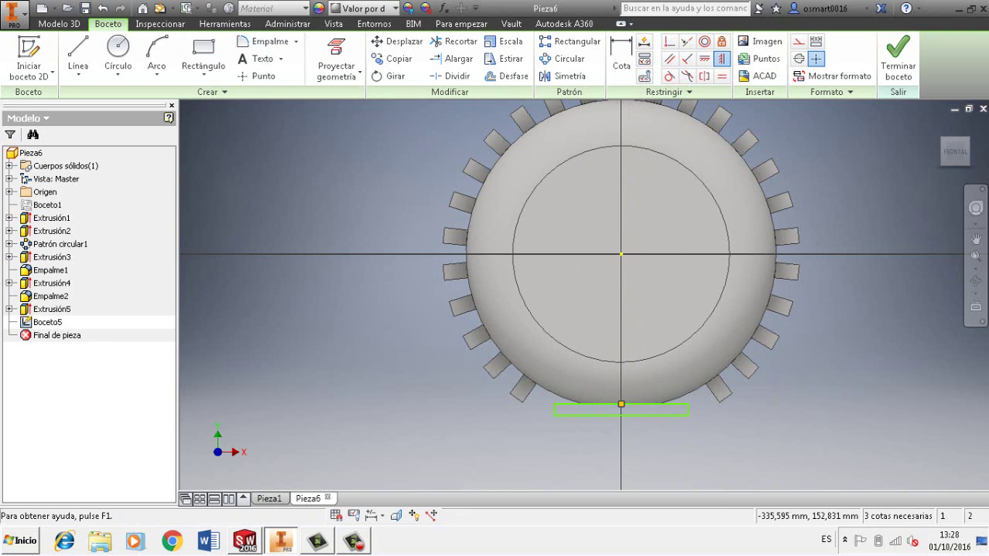
# Dimension the rectangle's left side and set its height to 10 mm
pyautogui.click(622, 58)
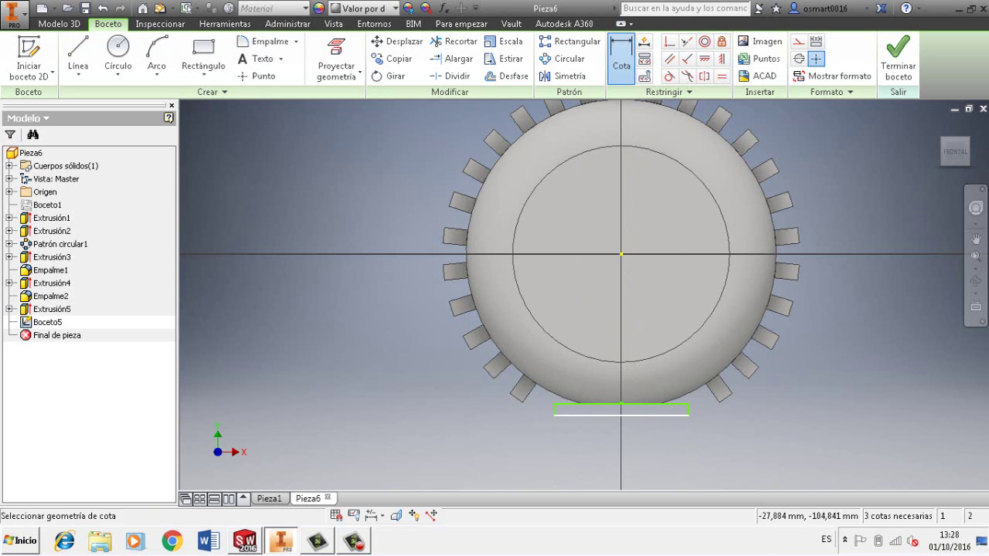
pyautogui.scroll(5, 581, 415)
pyautogui.click(487, 392)
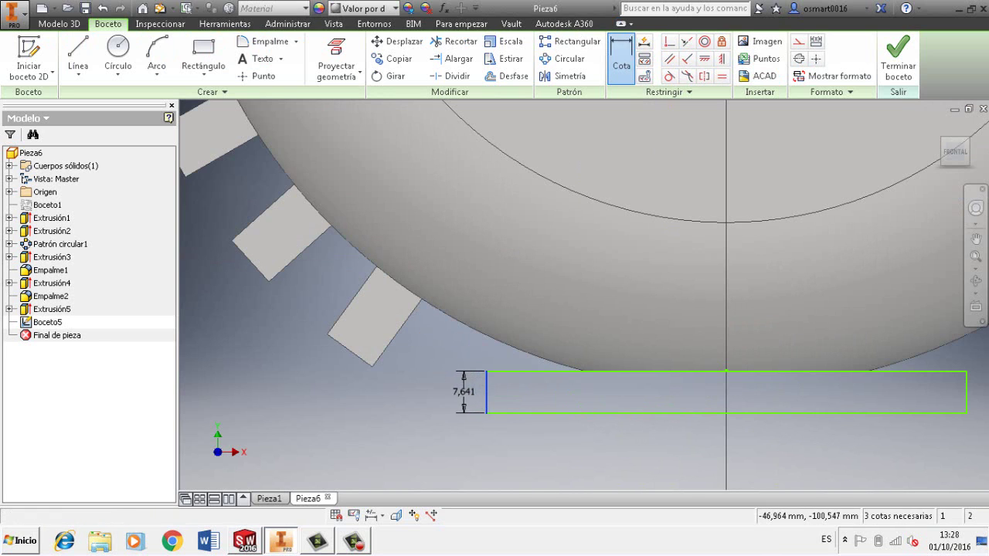
pyautogui.click(462, 392)
pyautogui.press('Return')
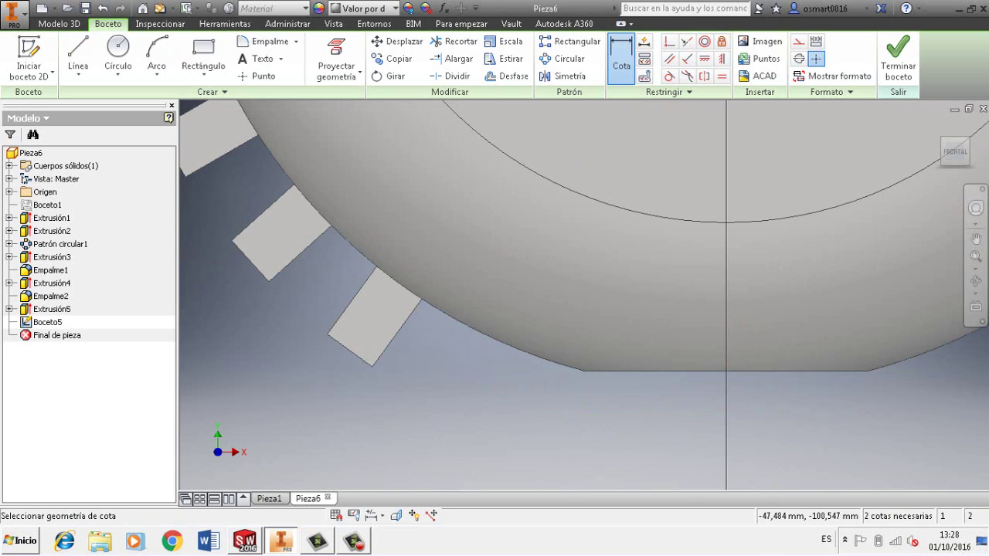
# Make the midpoint of the rectangle's upper edge coincident with the flat bottom edge of the body
pyautogui.scroll(-6, 546, 402)
pyautogui.scroll(5, 585, 441)
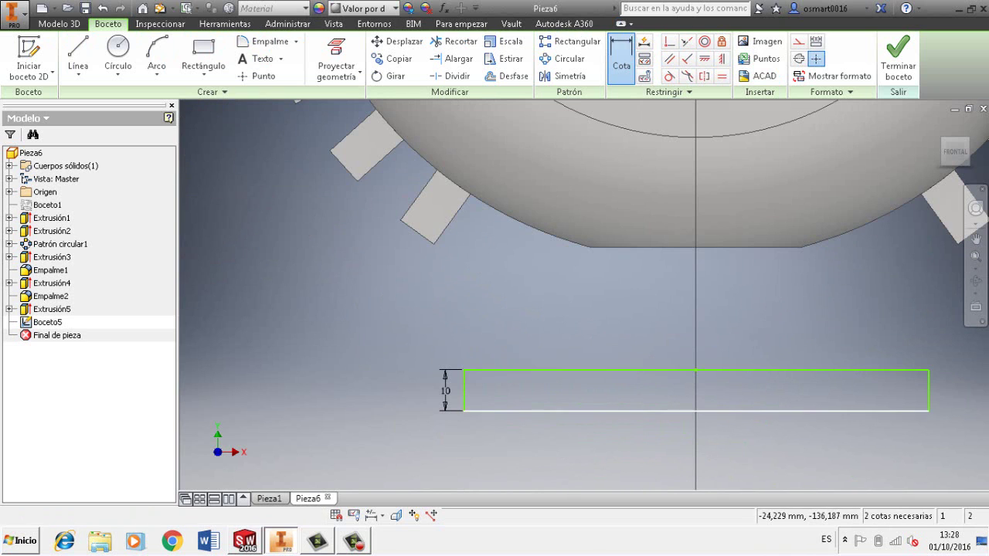
pyautogui.scroll(-4, 696, 398)
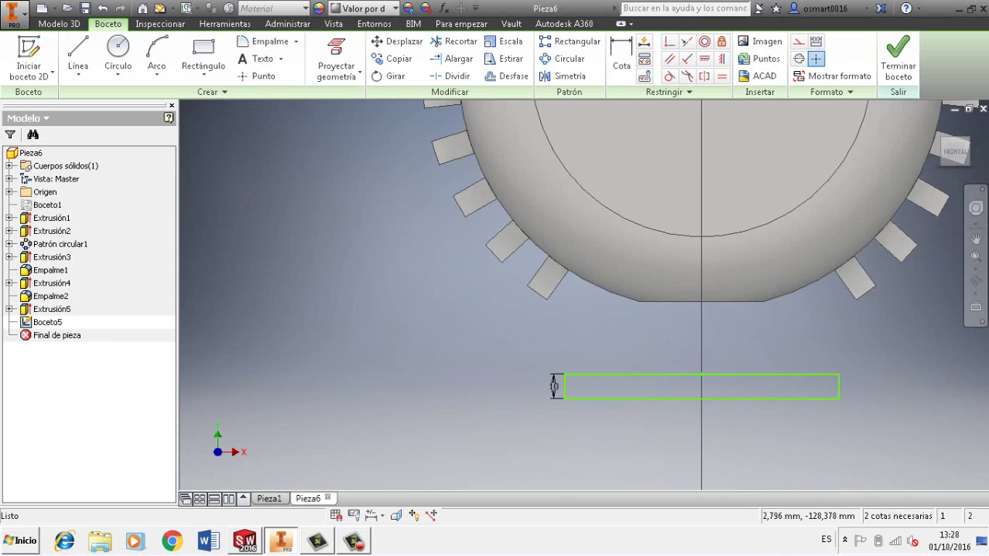
pyautogui.scroll(3, 703, 394)
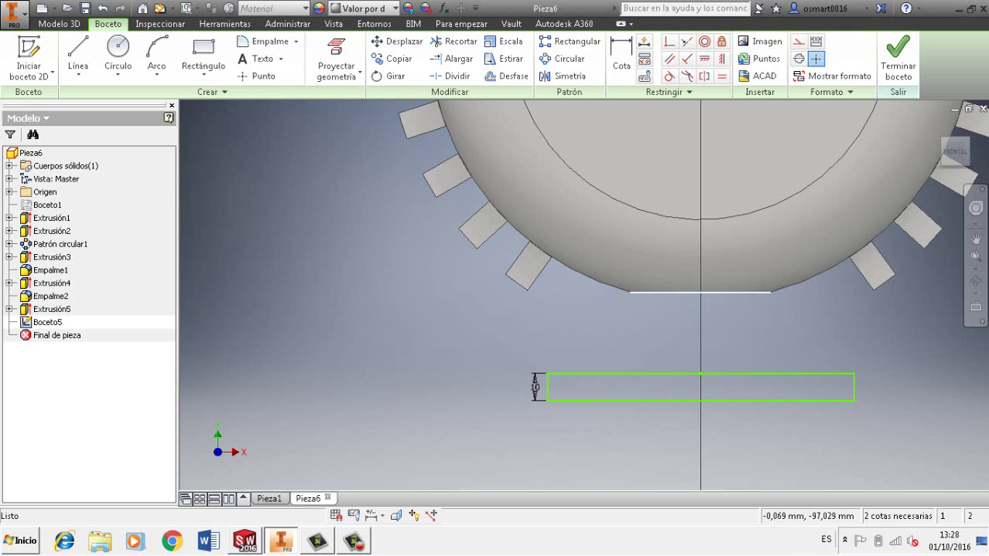
pyautogui.click(669, 59)
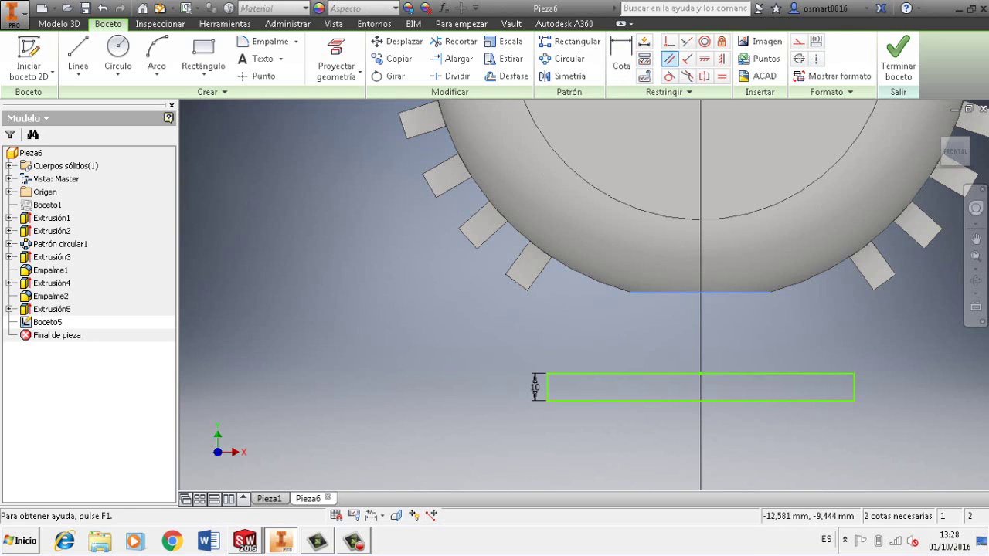
pyautogui.press('Escape')
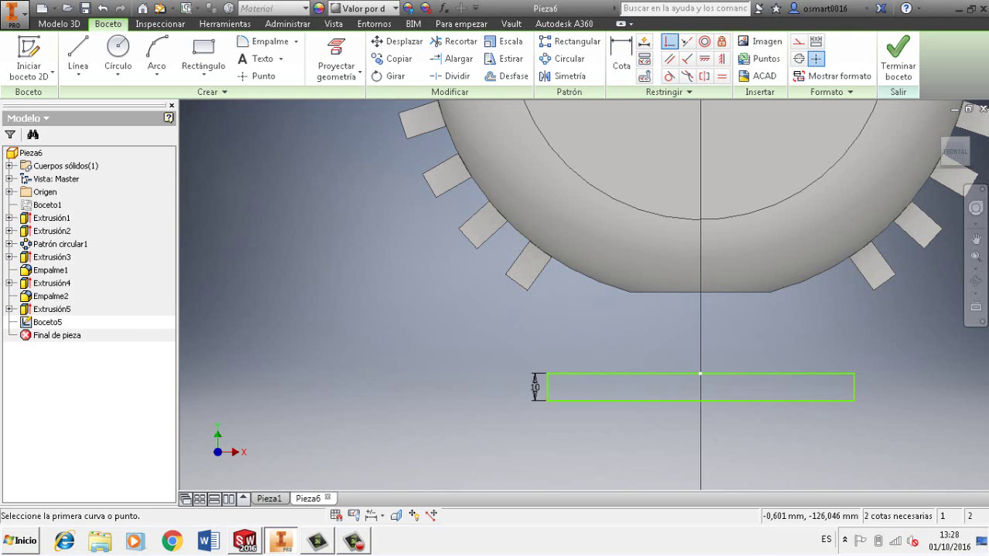
pyautogui.click(701, 292)
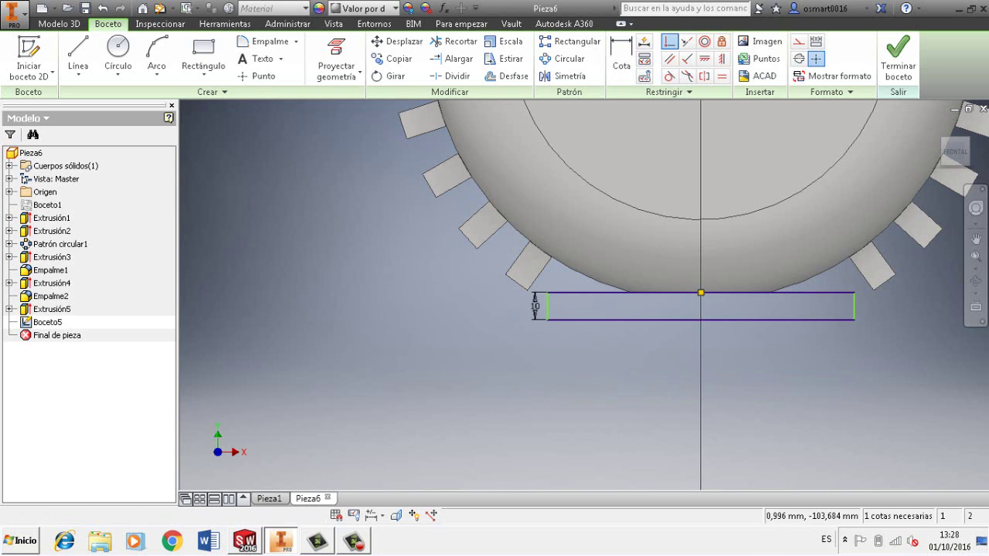
pyautogui.press('Escape')
# Dimension the rectangle's lower edge and set its width to 80 mm
pyautogui.press('d')
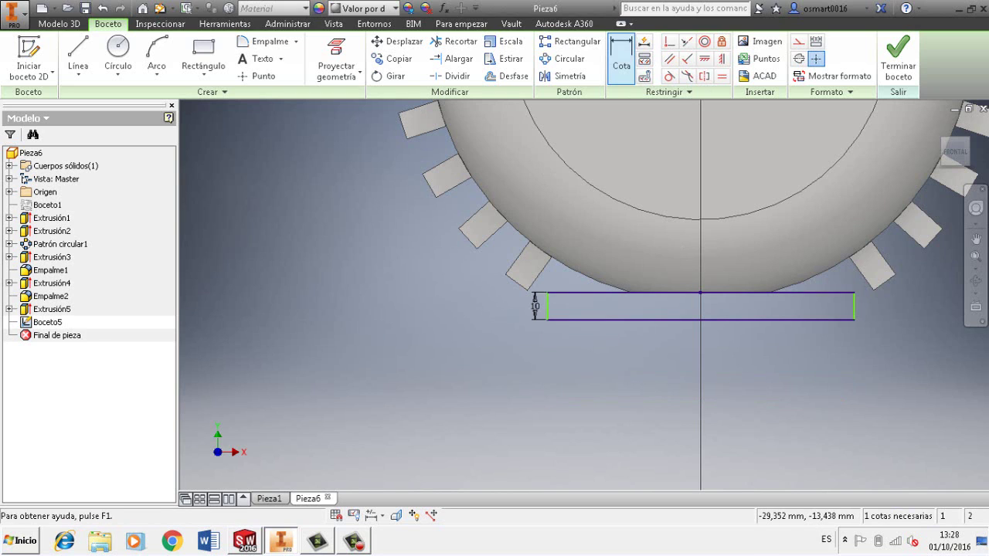
pyautogui.click(671, 319)
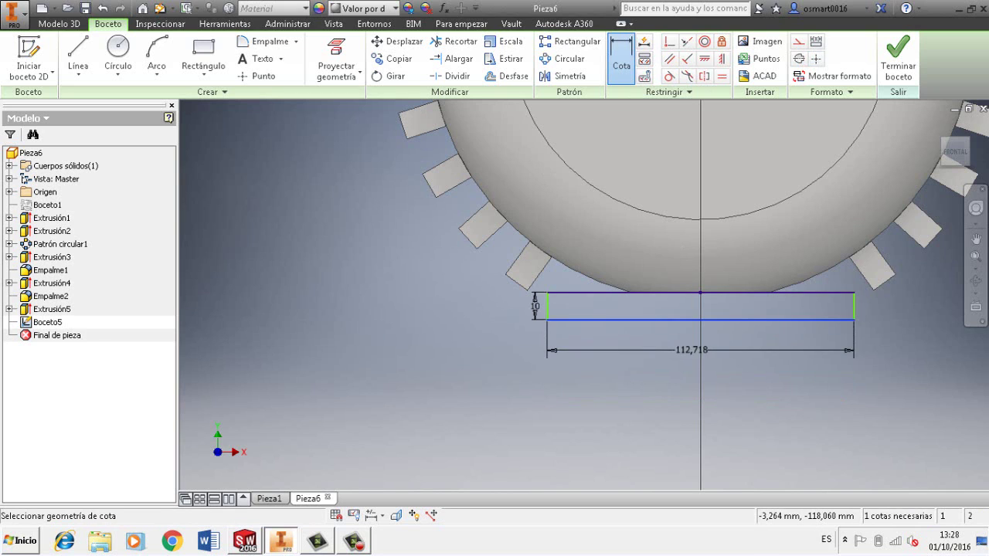
pyautogui.click(695, 350)
pyautogui.write('80')
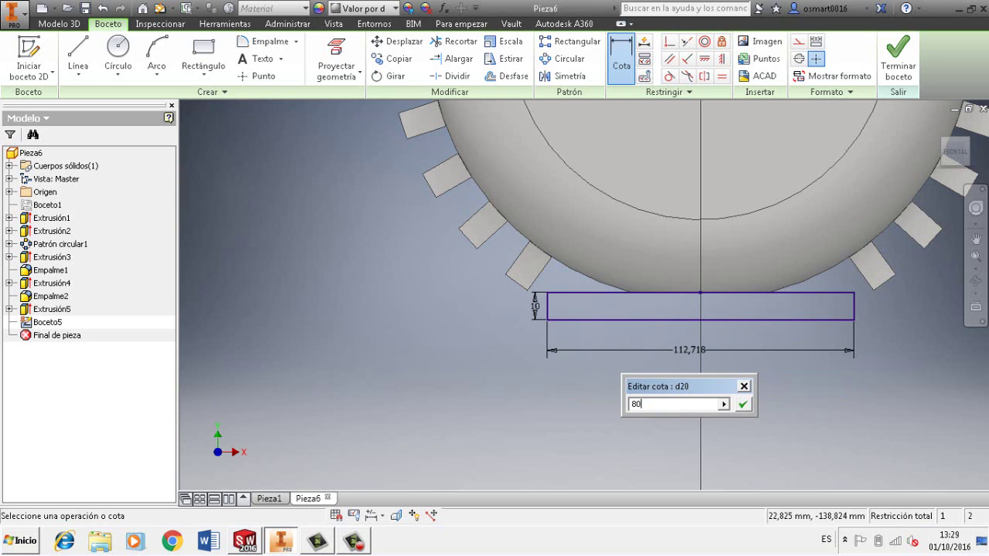
pyautogui.press('Return')
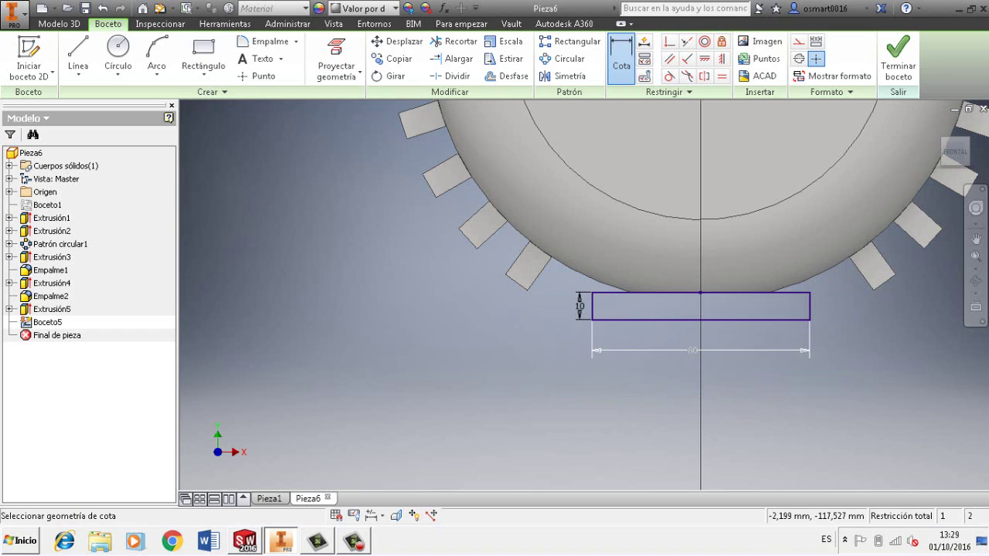
# Set the rectangle's width to 70 mm
pyautogui.click(692, 350)
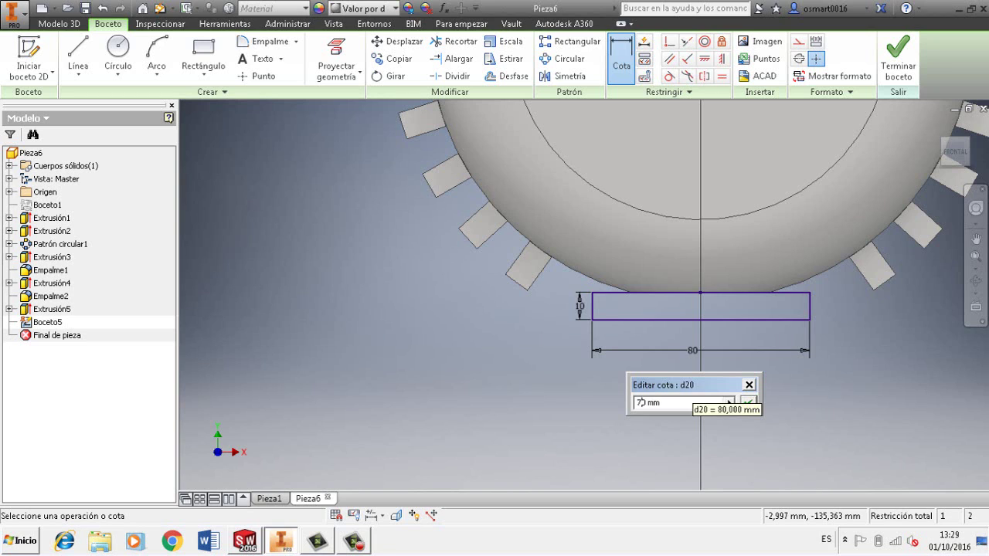
pyautogui.write('70')
pyautogui.press('Return')
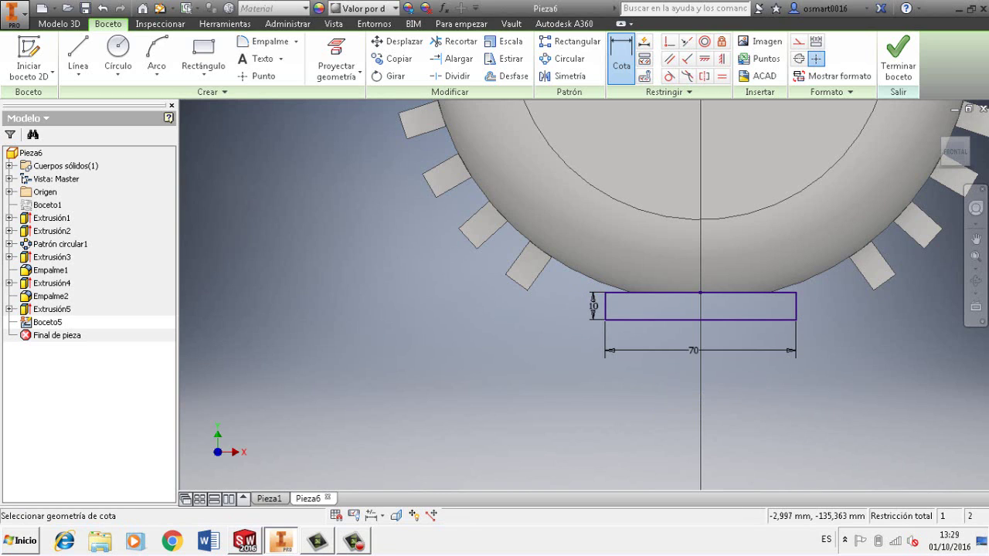
# Set the rectangle's width to 60 mm and finish dimensioning
pyautogui.click(693, 348)
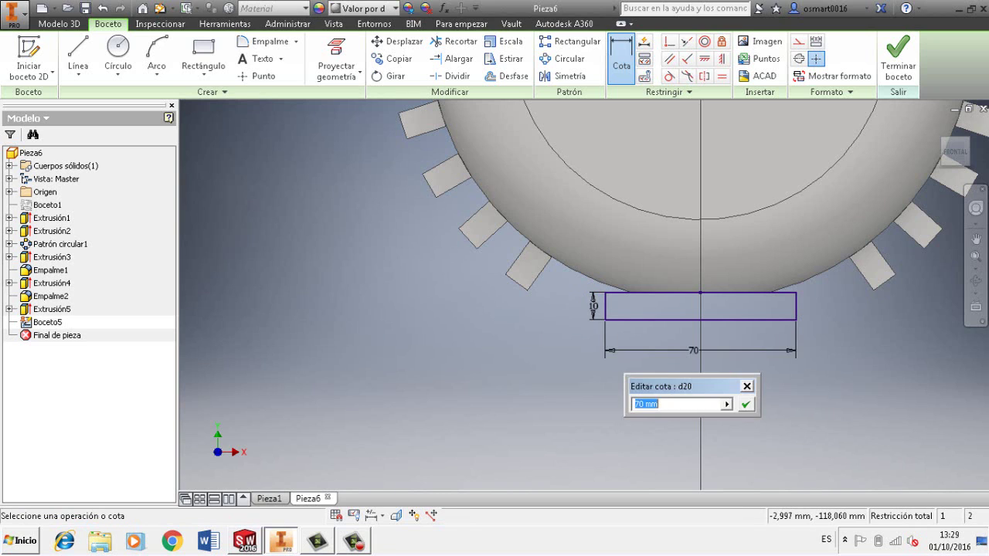
pyautogui.press('Return')
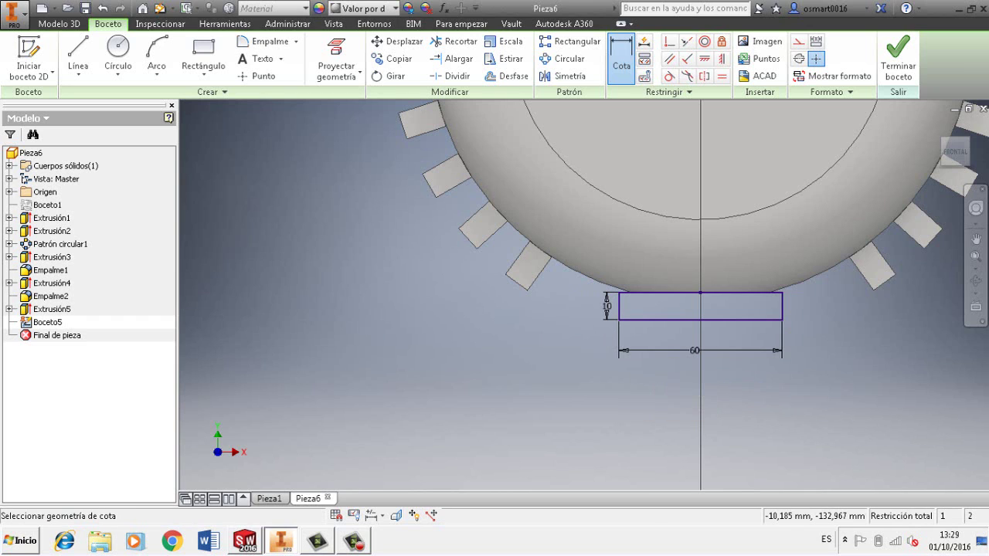
pyautogui.press('Escape')
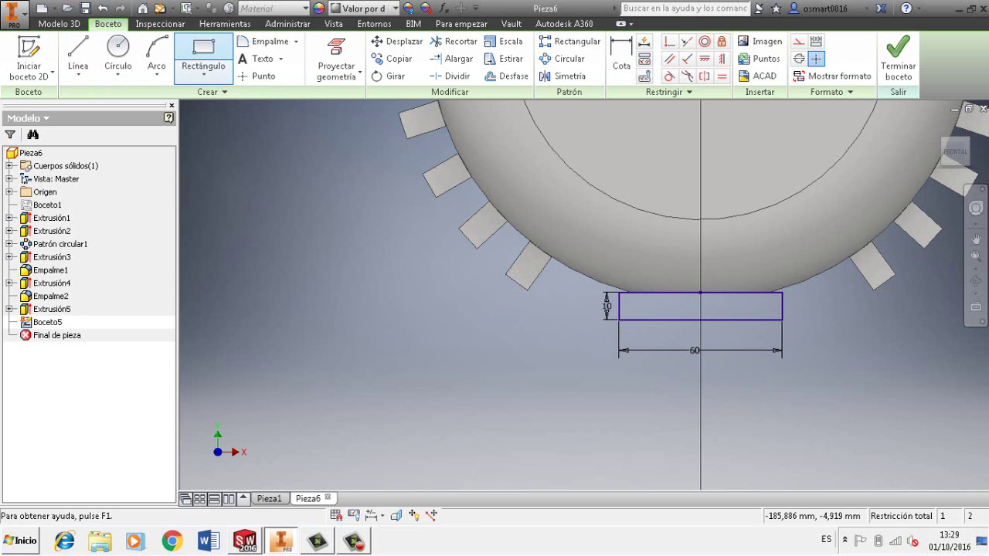
# Sketch a second rectangle about 133 × 14 mm just below the 60 mm wide rectangle
pyautogui.click(203, 52)
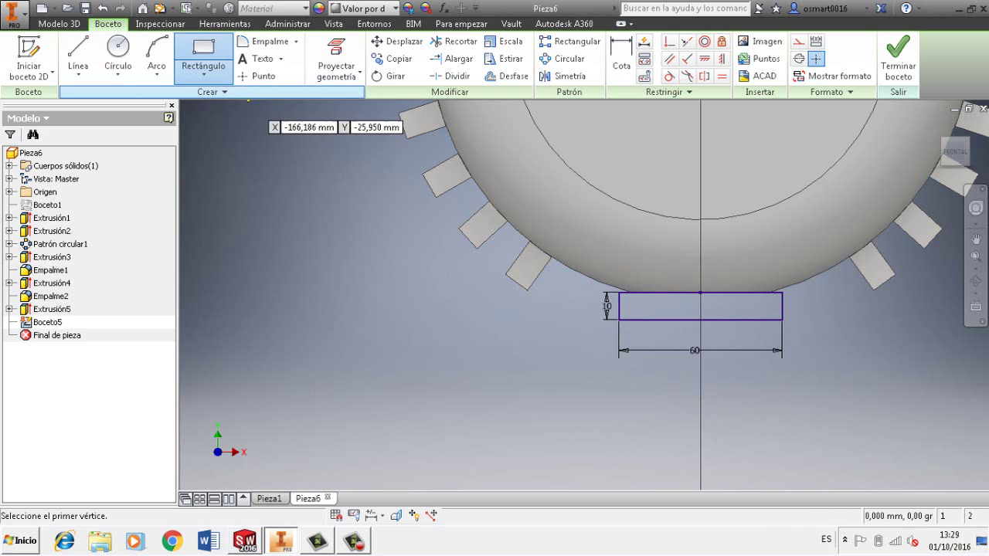
pyautogui.click(516, 324)
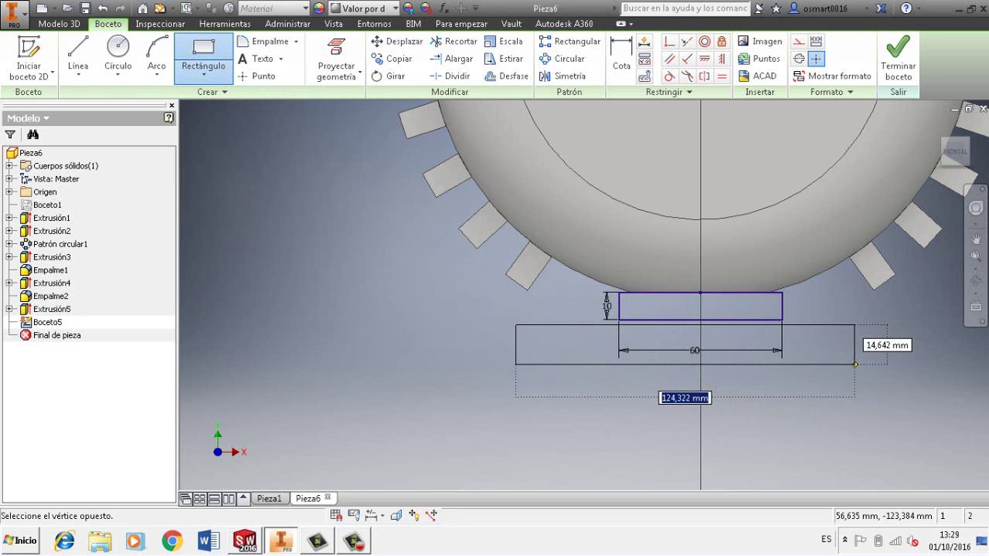
pyautogui.click(880, 362)
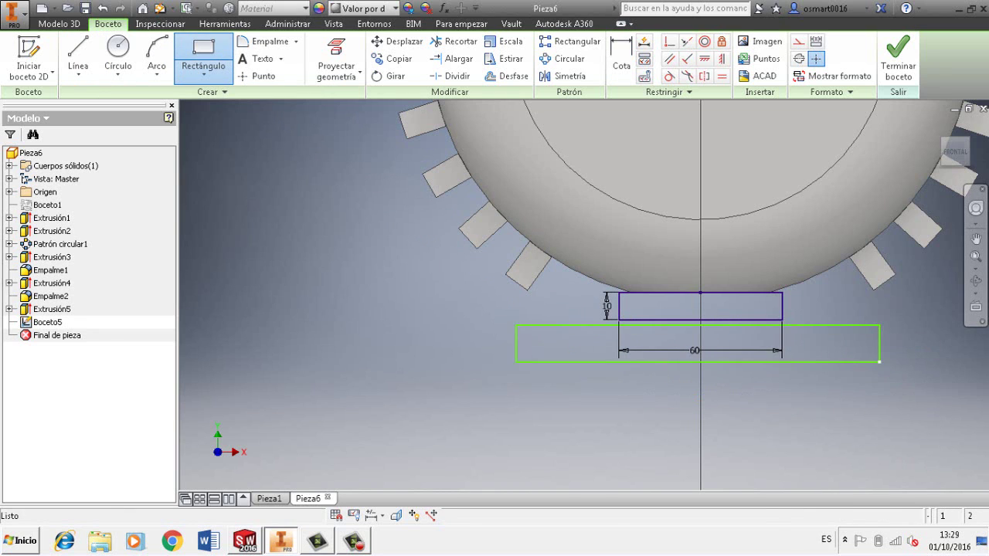
pyautogui.press('Escape')
# Dimension the lower rectangle's height and set it to 10 mm
pyautogui.press('d')
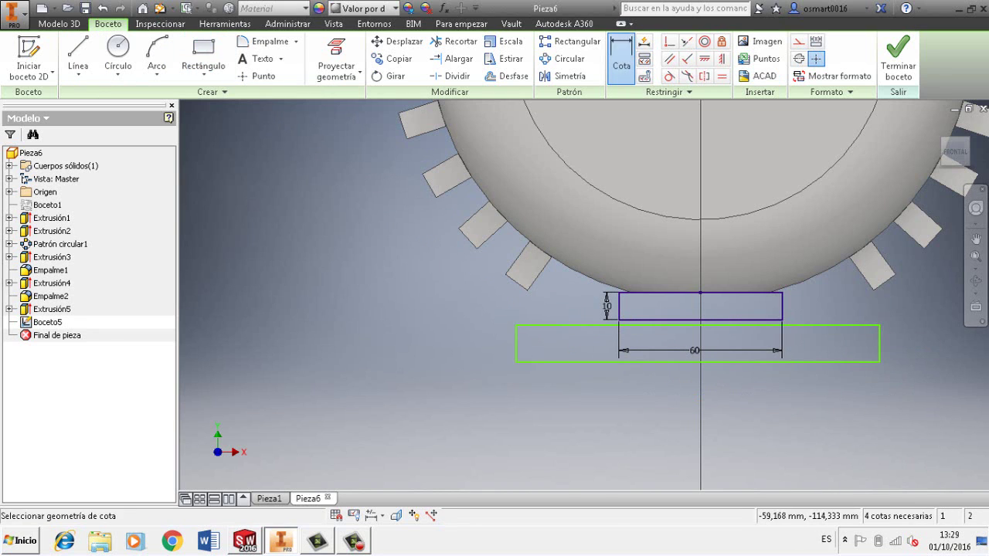
pyautogui.click(516, 344)
pyautogui.click(490, 345)
pyautogui.write('1')
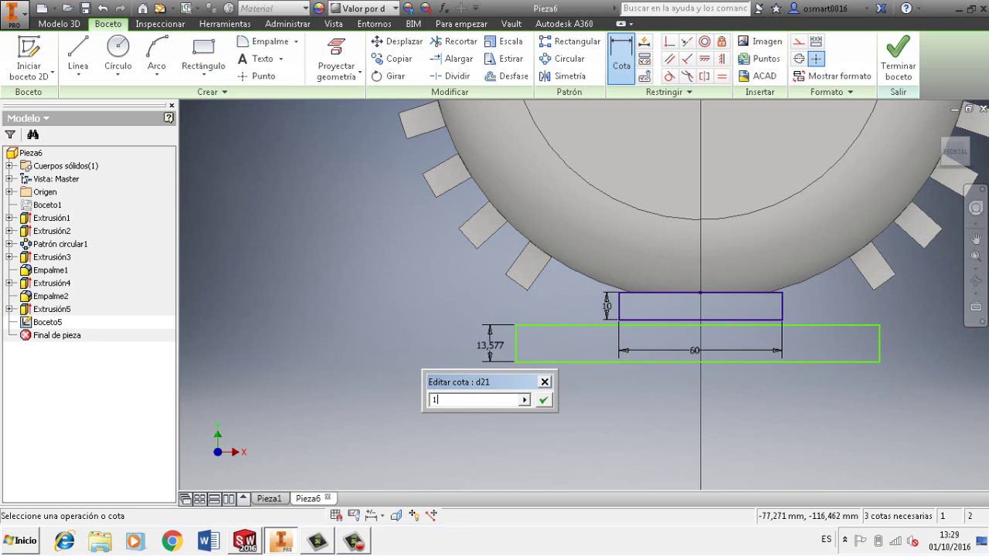
pyautogui.write('0')
pyautogui.press('Return')
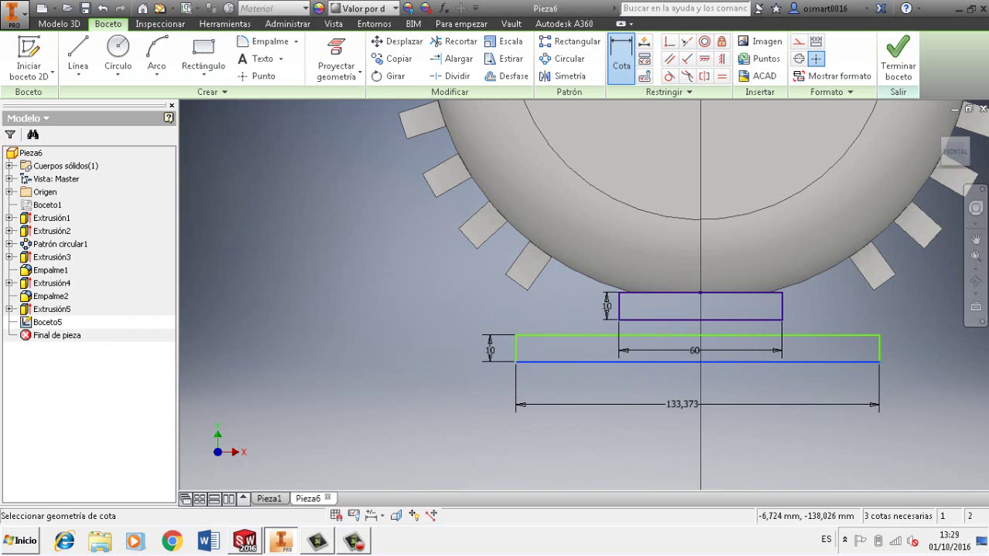
# Set the lower rectangle's width to 140 mm and finish dimensioning
pyautogui.click(682, 404)
pyautogui.write('14')
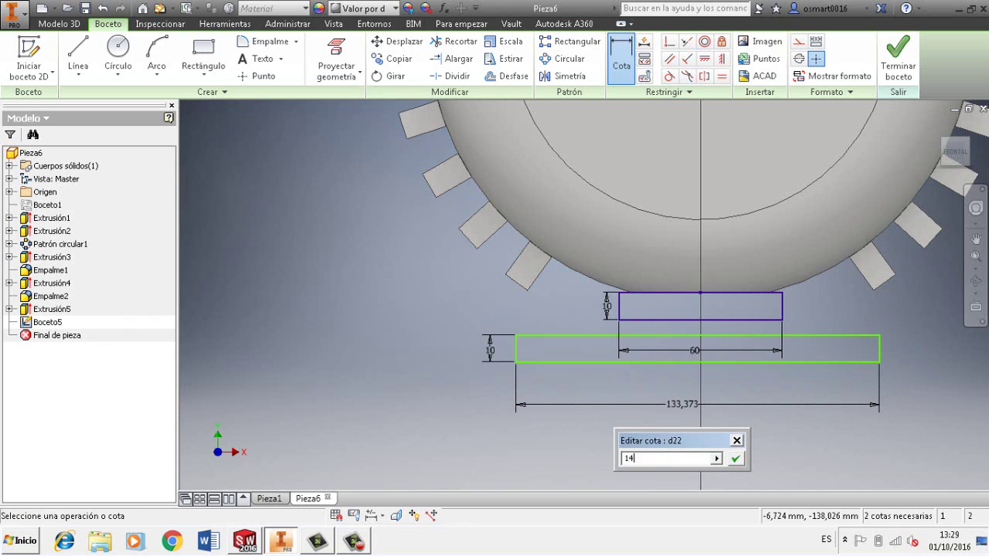
pyautogui.write('0')
pyautogui.press('Return')
pyautogui.press('Escape')
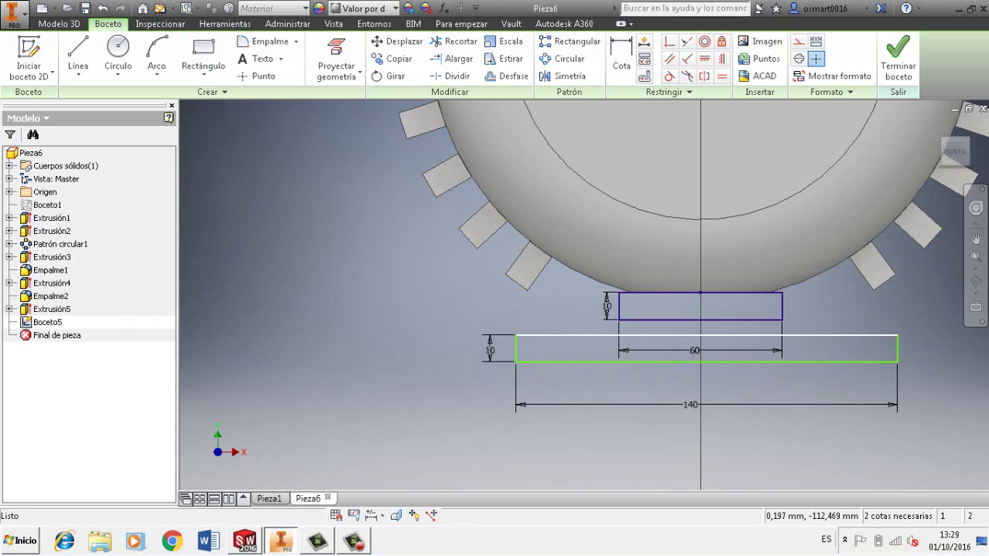
# Dimension the vertical distance between the upper edges of the two rectangles and set it to 10 mm
pyautogui.scroll(3, 698, 336)
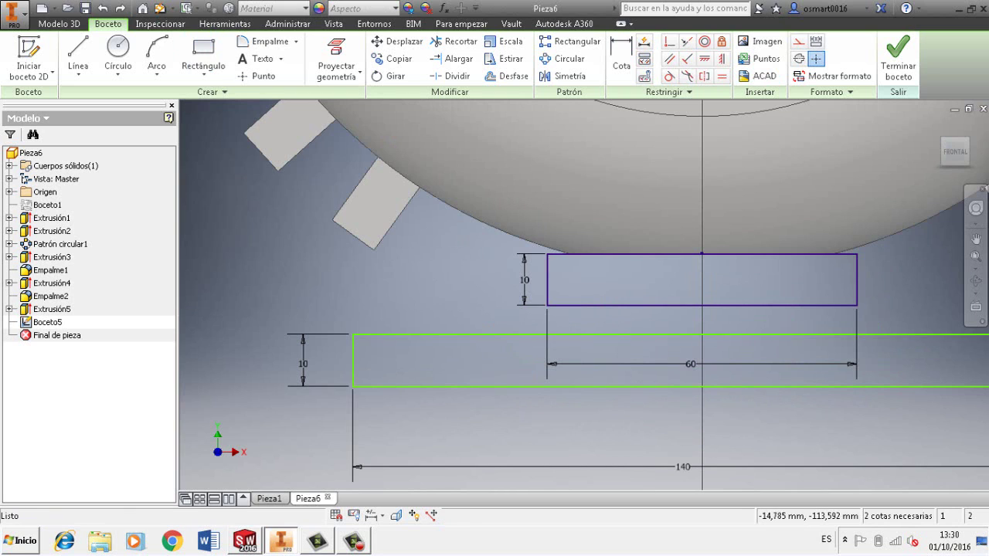
pyautogui.press('d')
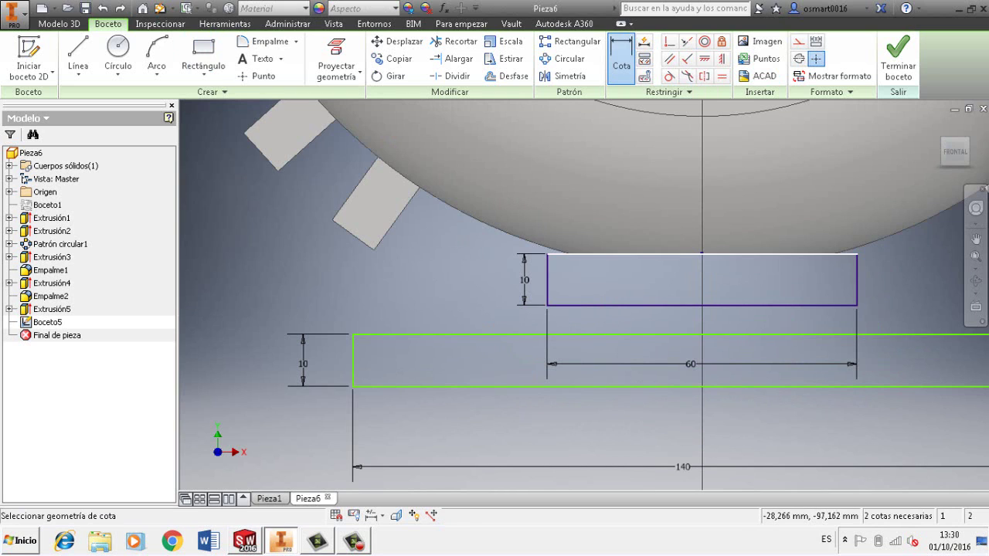
pyautogui.click(557, 254)
pyautogui.click(497, 334)
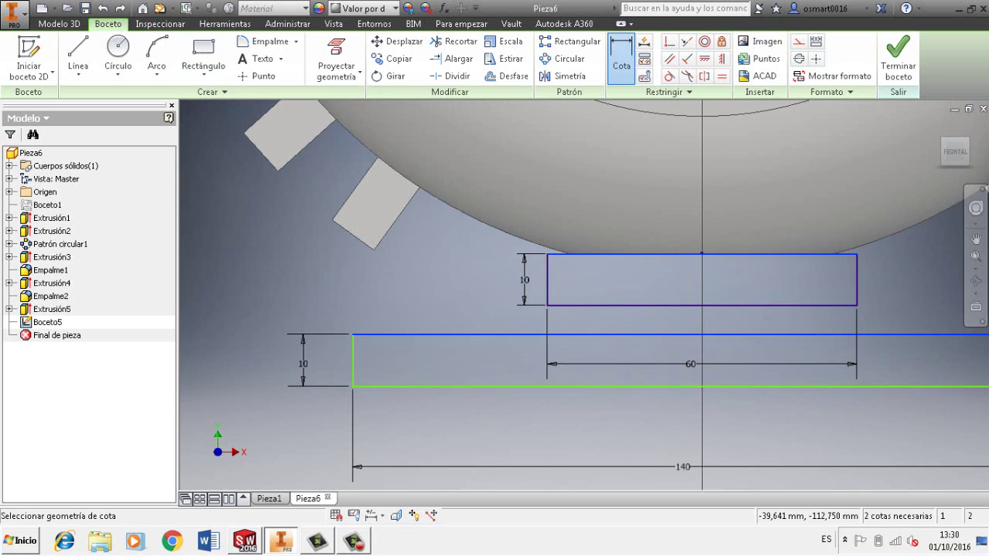
pyautogui.click(444, 302)
pyautogui.write('10')
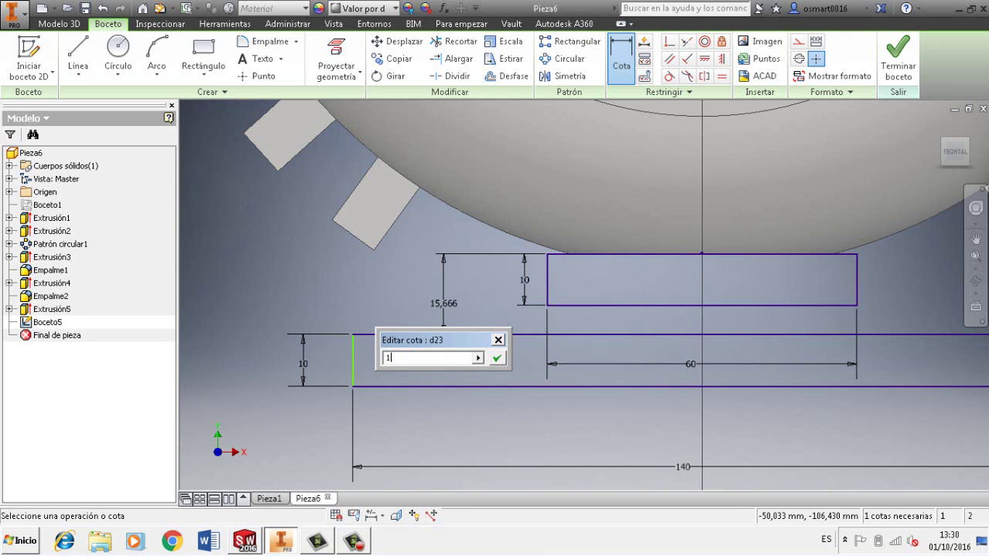
pyautogui.press('Return')
pyautogui.press('Escape')
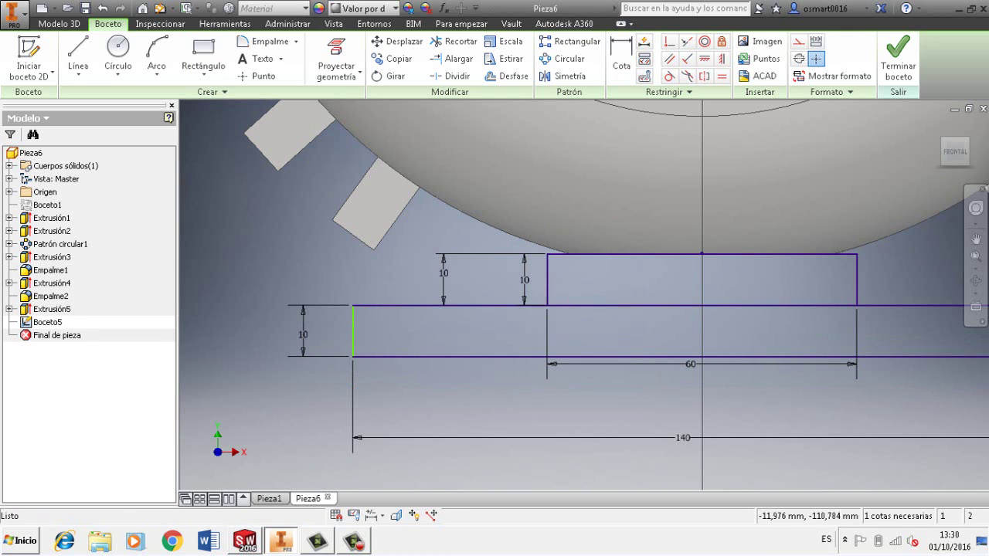
# Try to trim the overlapping edge between the two rectangles, and undo back past the 10 mm spacing value
pyautogui.scroll(-3, 645, 337)
pyautogui.scroll(3, 793, 338)
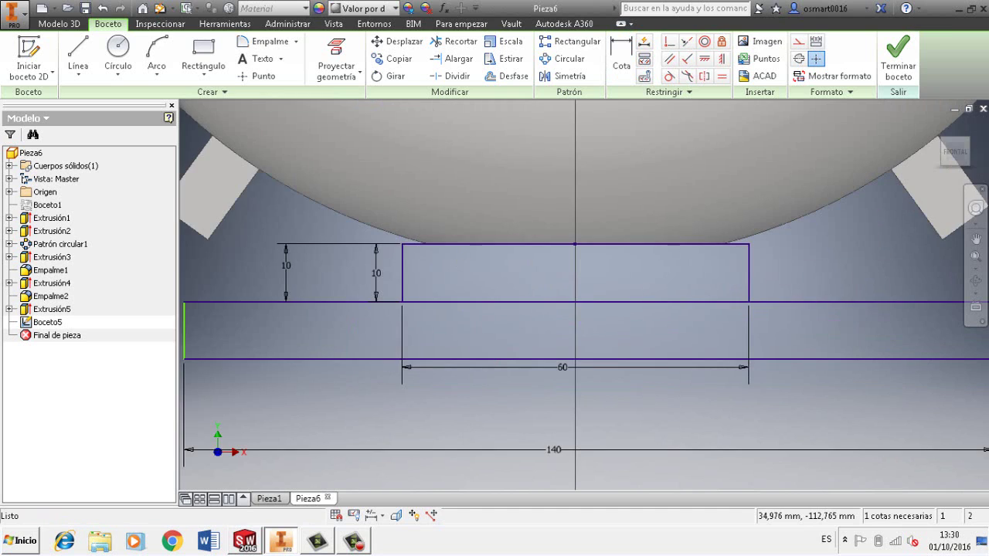
pyautogui.scroll(-4, 766, 332)
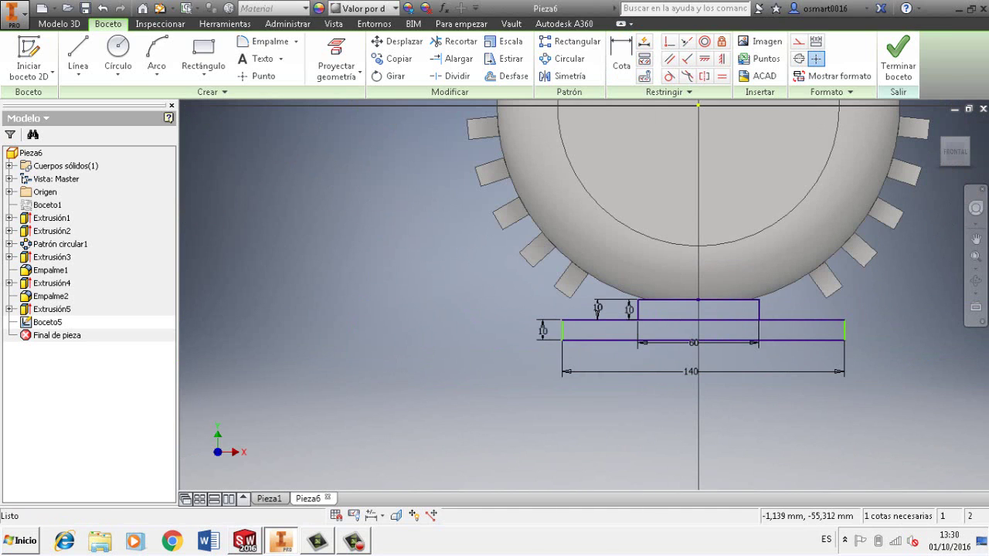
pyautogui.click(454, 41)
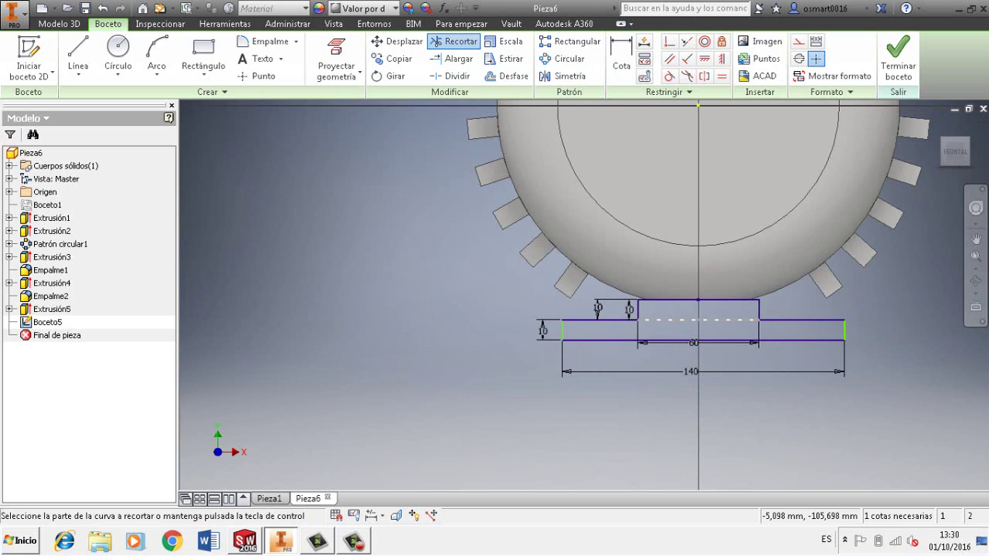
pyautogui.click(695, 319)
pyautogui.press('Escape')
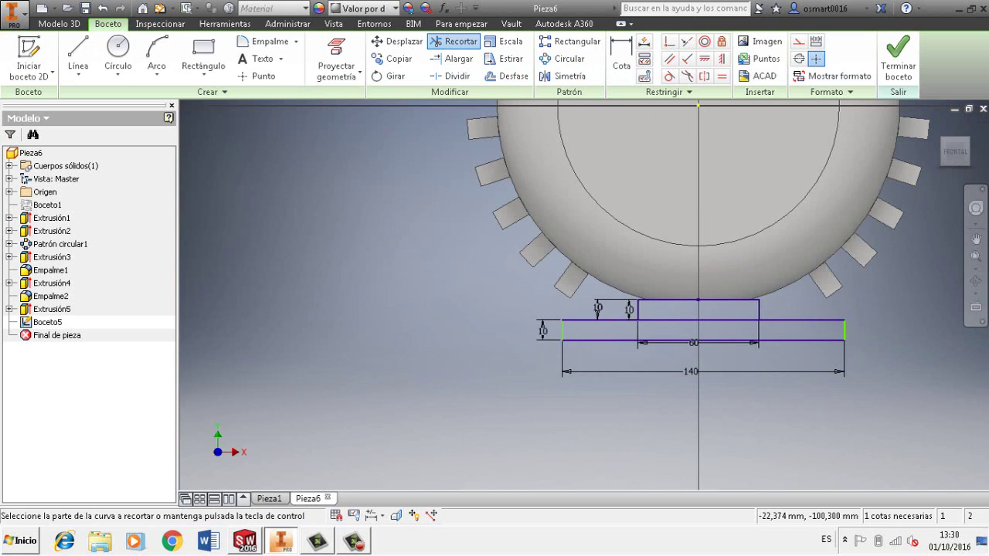
pyautogui.hotkey('ctrl', 'z')
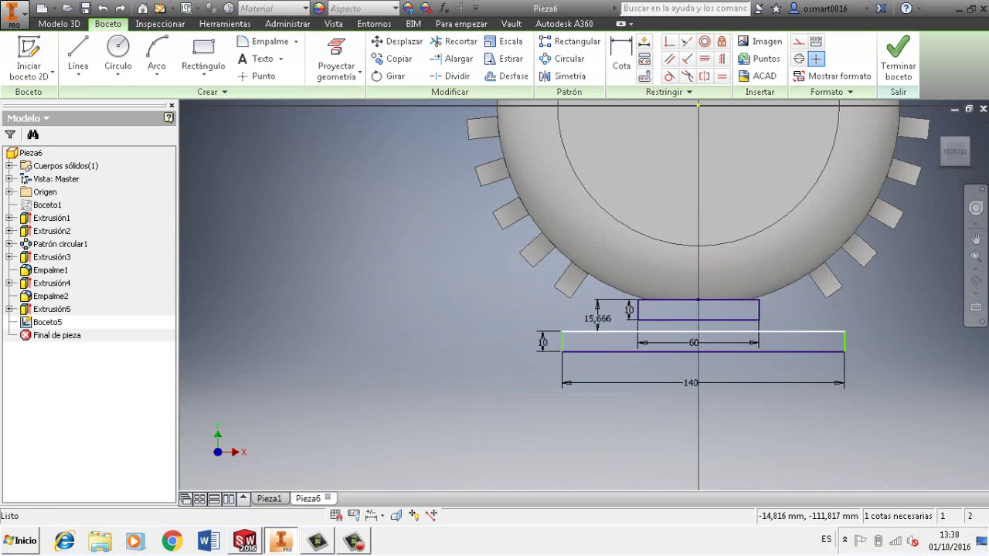
# Replace the wide rectangle's upper edge with a horizontal line about 38 mm long, from its left corner to below the narrow rectangle's left side
pyautogui.press('Delete')
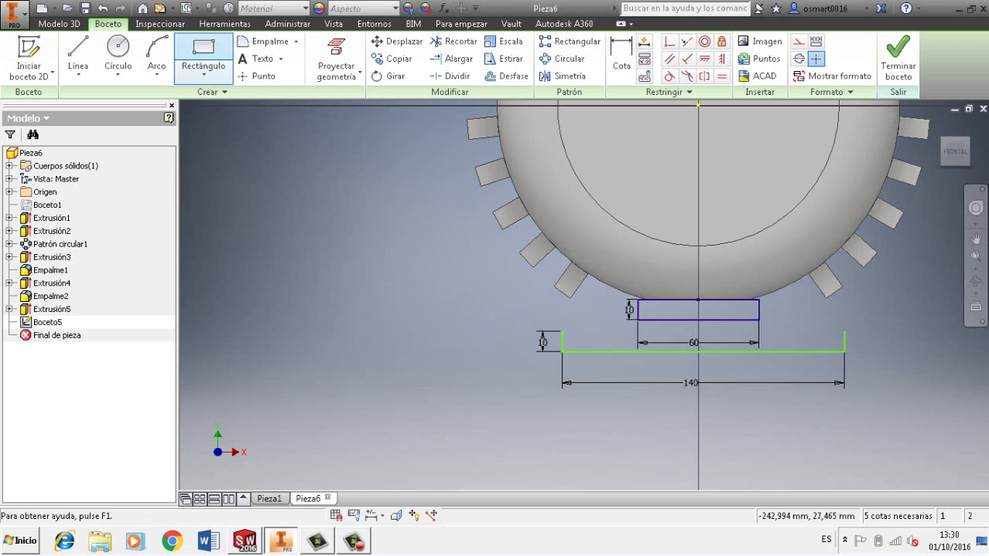
pyautogui.click(77, 58)
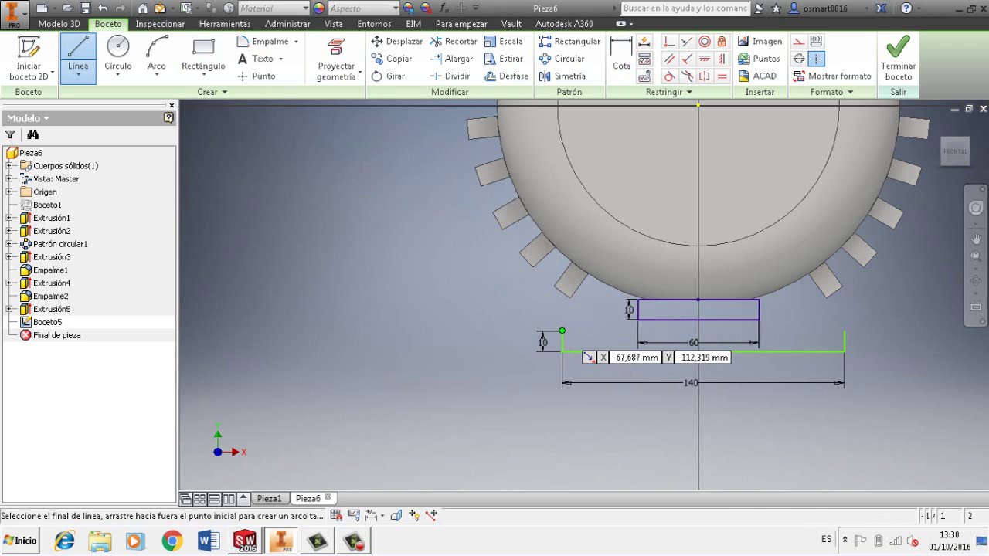
pyautogui.click(561, 330)
pyautogui.click(638, 331)
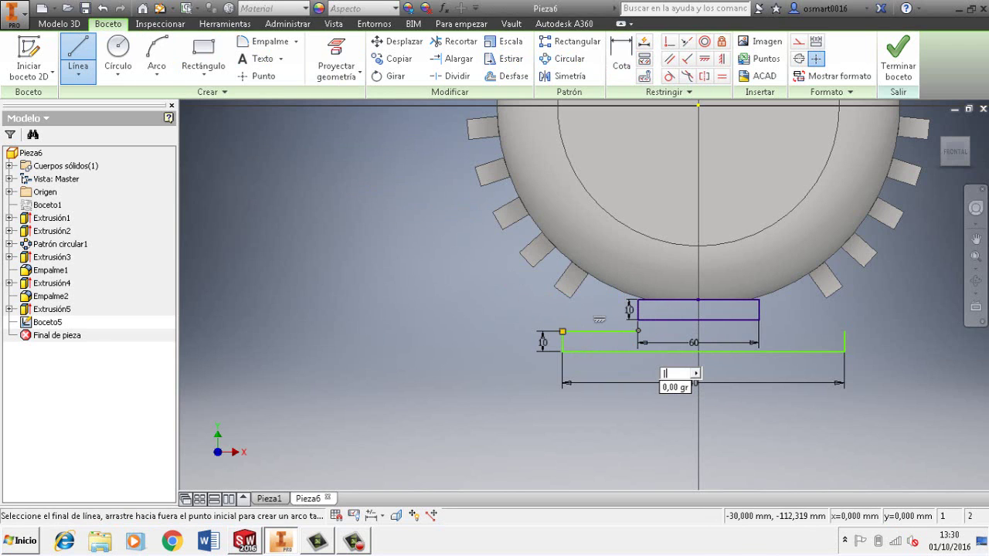
pyautogui.press('Escape')
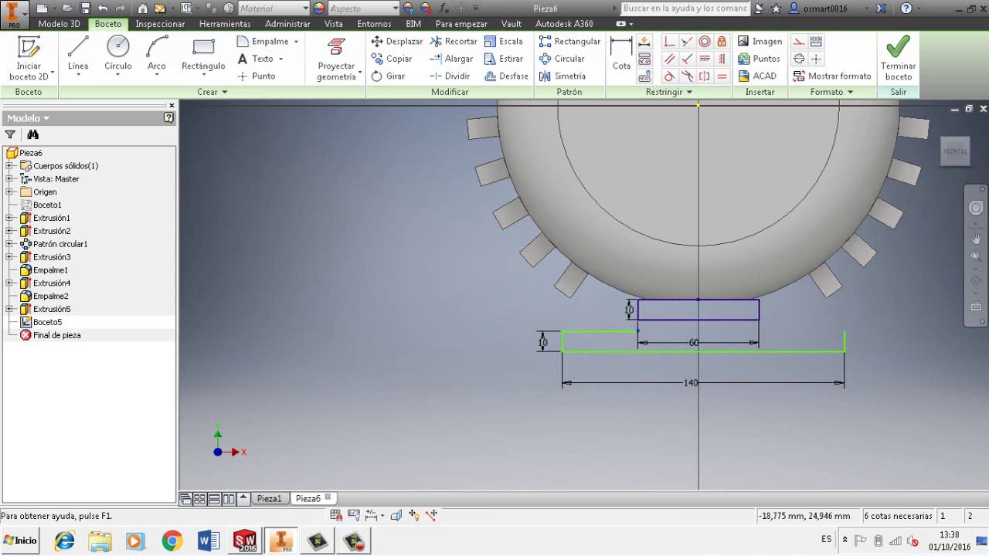
# Make the free end of the new line coincident with the narrow rectangle's lower left corner
pyautogui.click(816, 59)
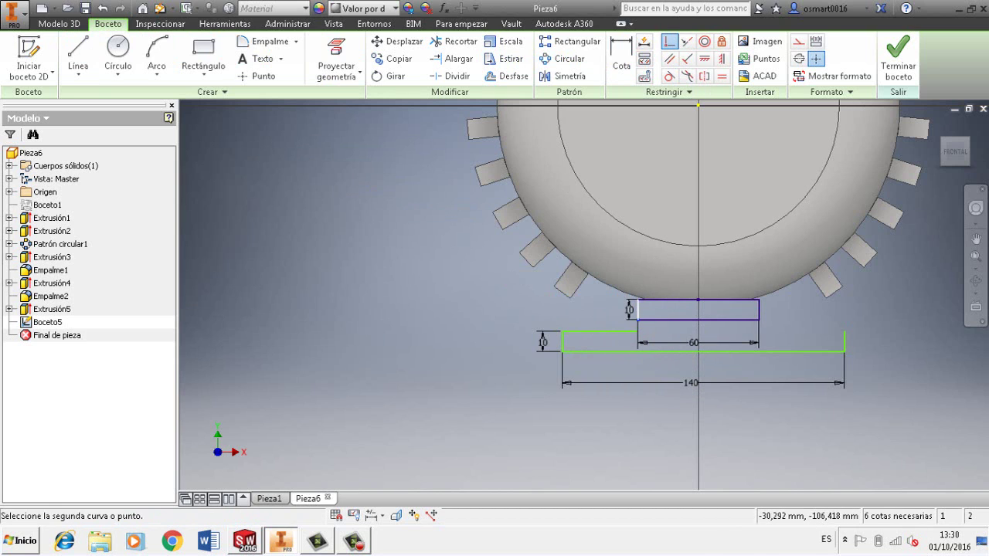
pyautogui.click(638, 331)
pyautogui.press('Escape')
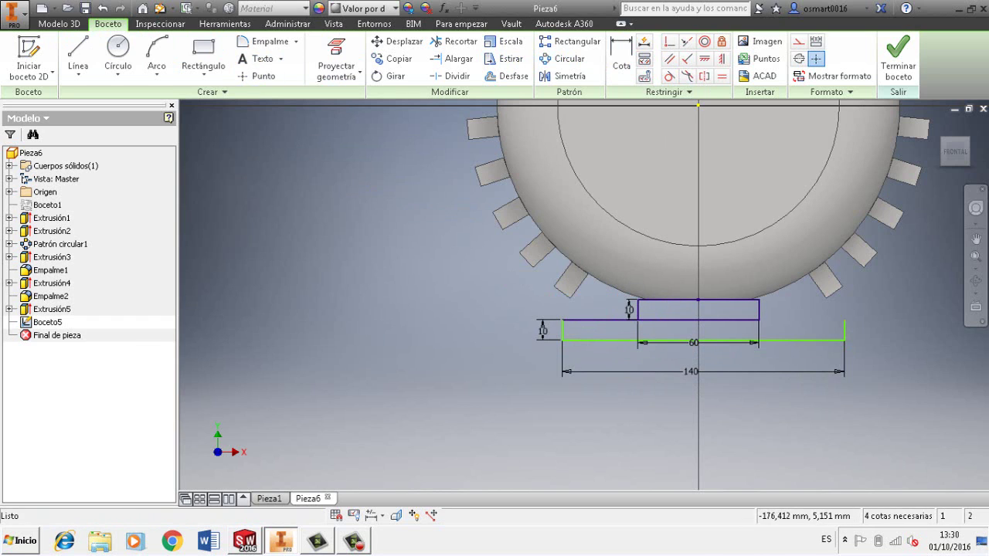
# Delete the narrow rectangle's lower edge and close the profile's right shoulder with a horizontal line about 42 mm long
pyautogui.press('Delete')
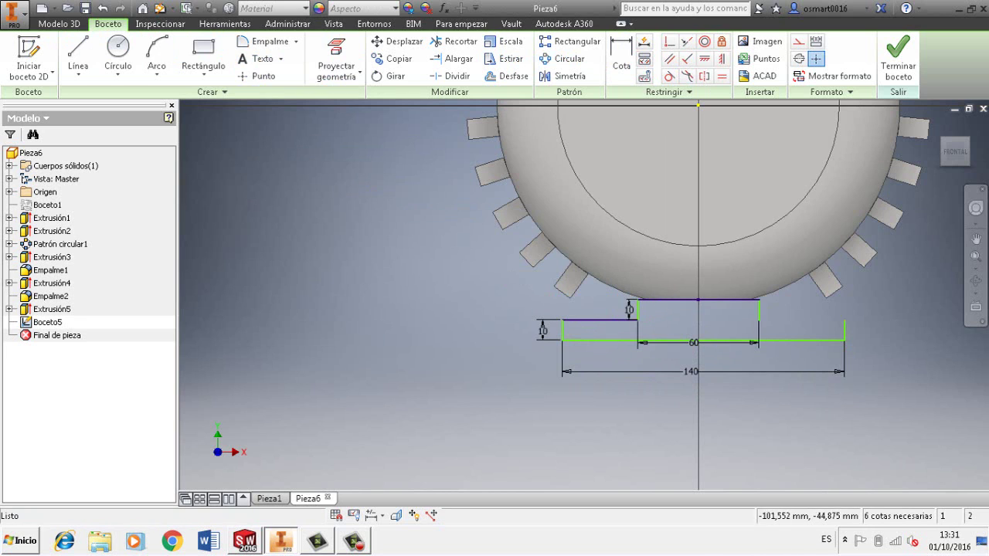
pyautogui.click(77, 58)
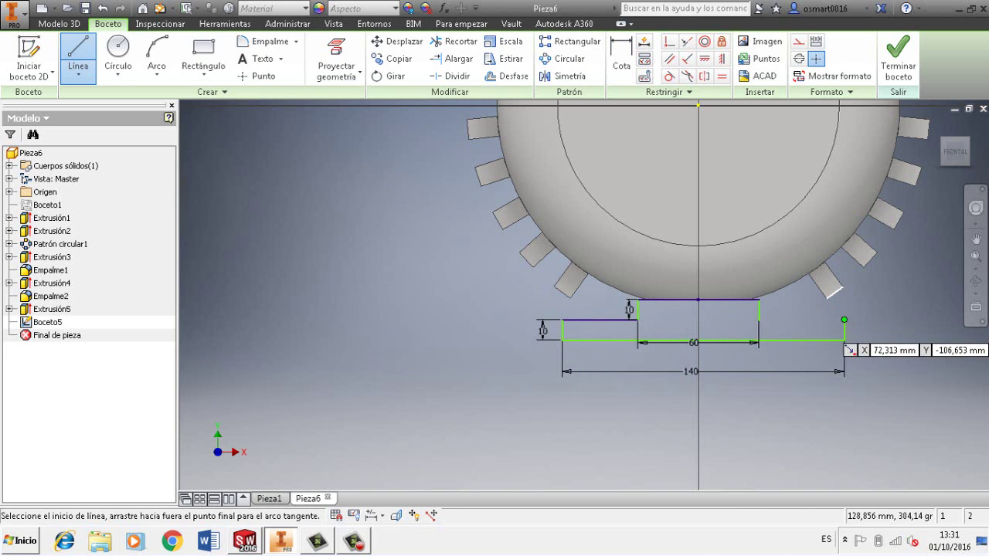
pyautogui.click(845, 319)
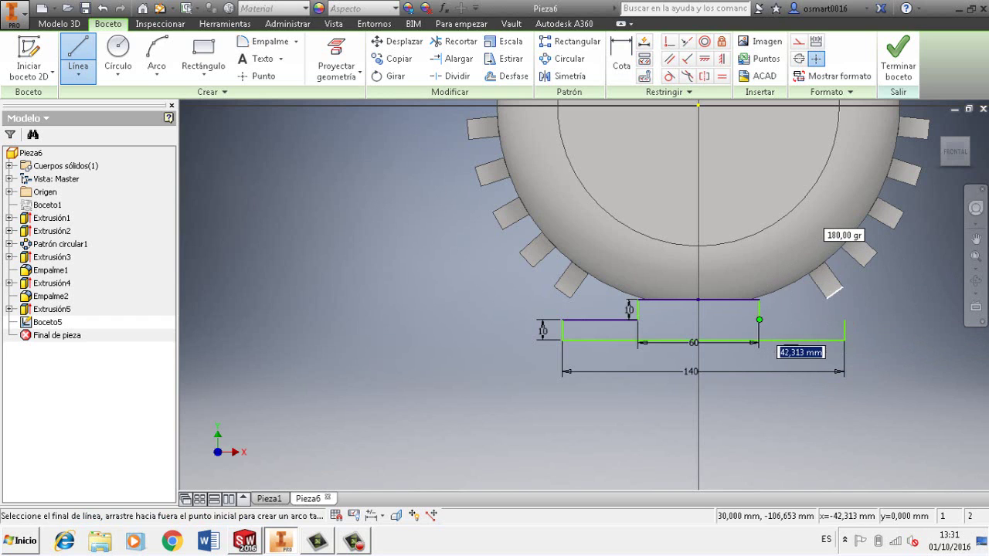
pyautogui.click(760, 319)
pyautogui.press('Escape')
pyautogui.scroll(2, 714, 320)
pyautogui.scroll(-4, 714, 320)
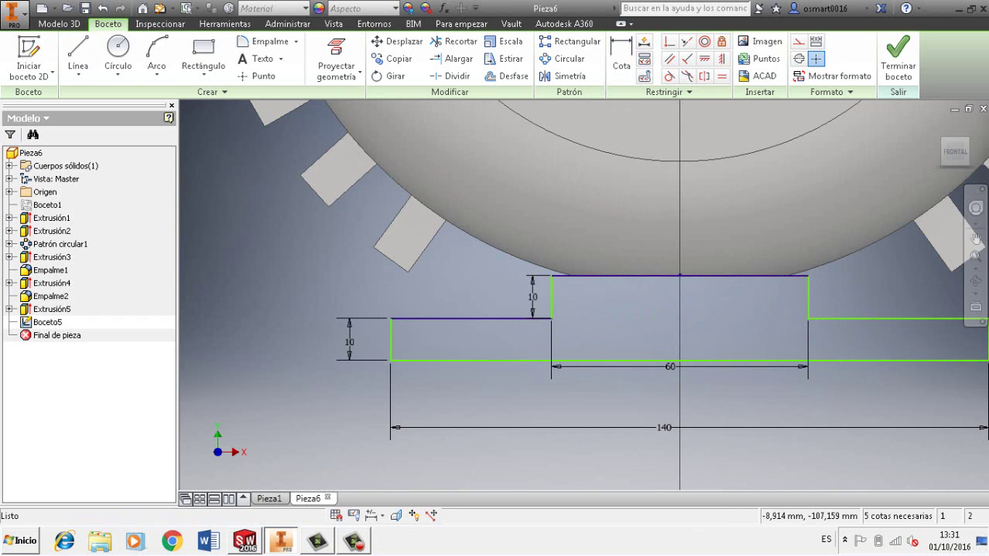
# Apply an equal constraint to the left and right shoulder lines of the base profile
pyautogui.press('d')
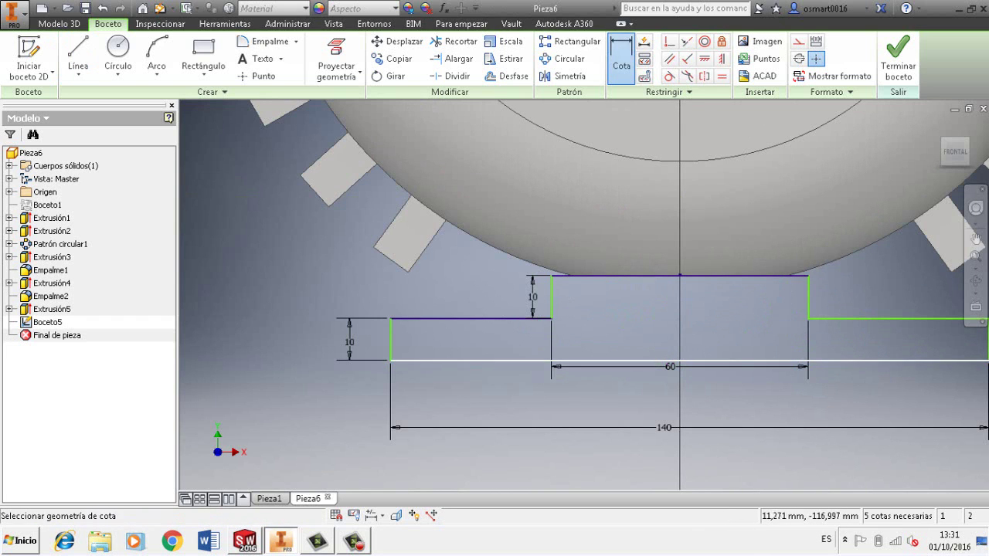
pyautogui.press('Escape')
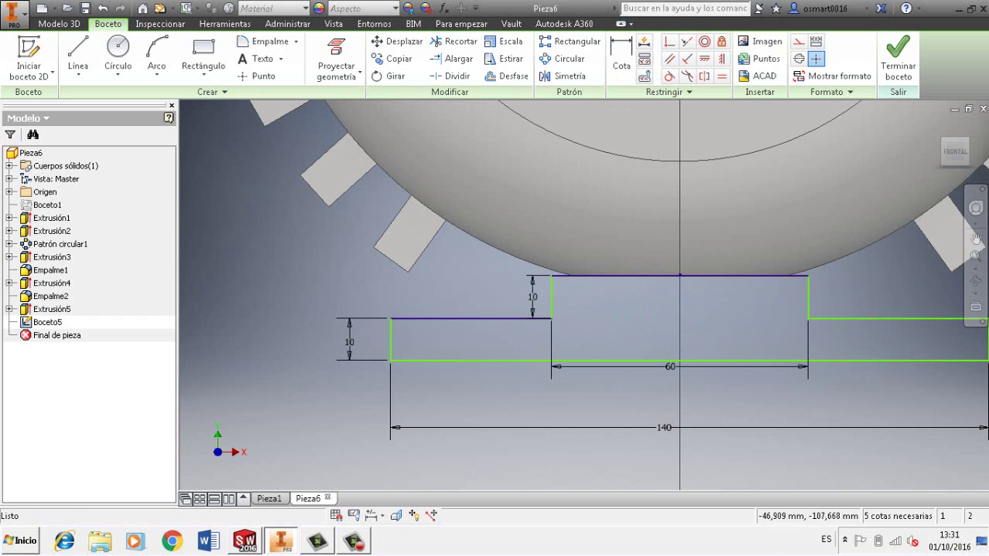
pyautogui.click(470, 316)
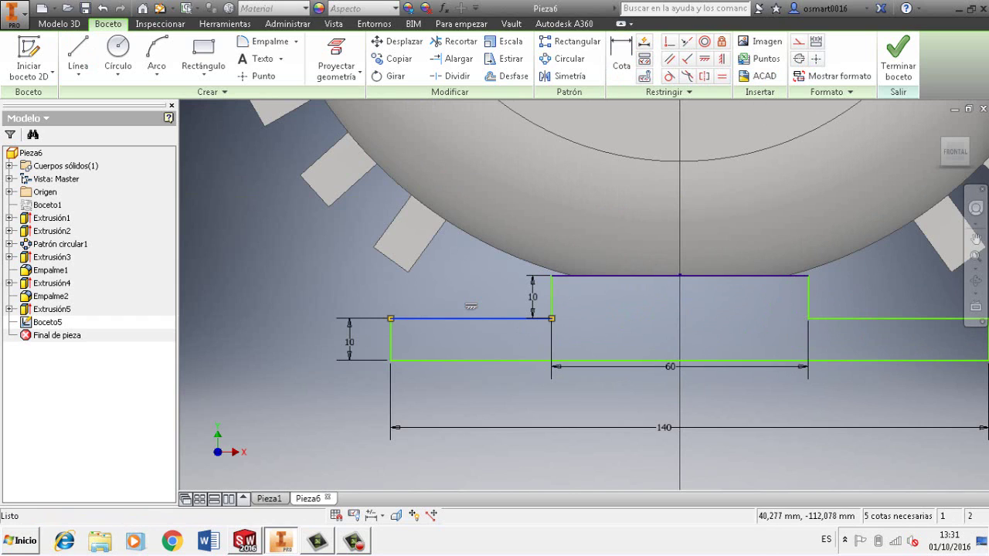
pyautogui.keyDown('ctrl'); pyautogui.click(844, 318); pyautogui.keyUp('ctrl')
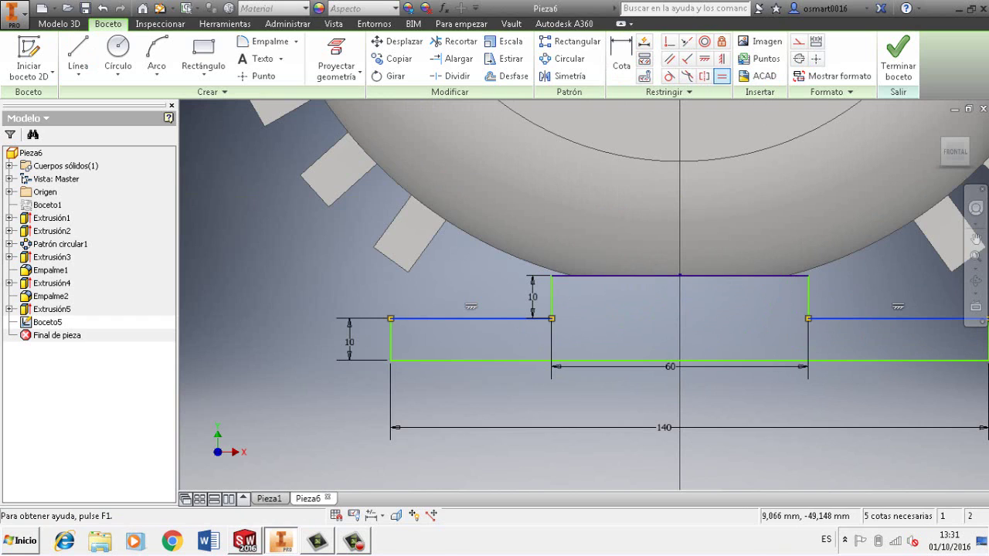
pyautogui.click(720, 76)
pyautogui.press('Escape')
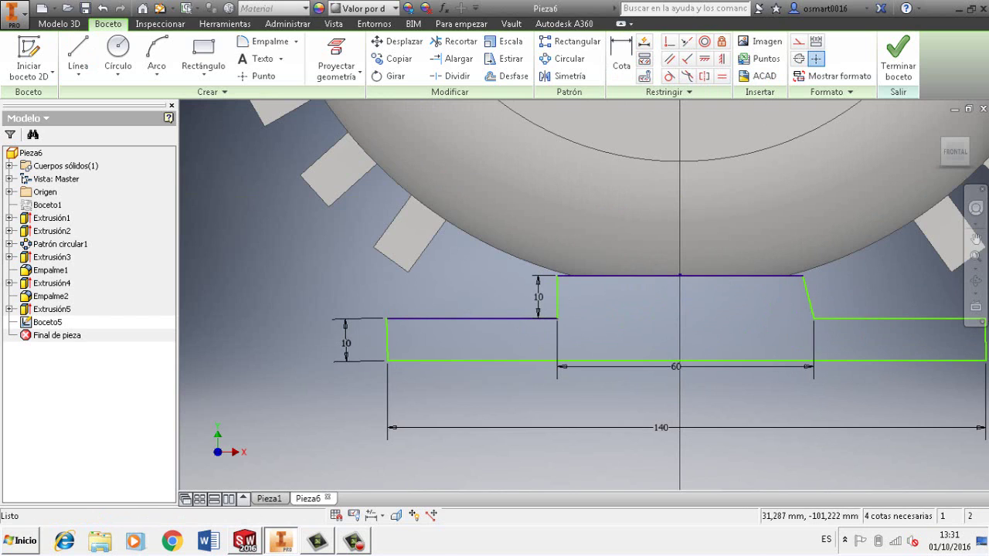
# Constrain the slanted right side of the profile's upper step to vertical
pyautogui.click(808, 296)
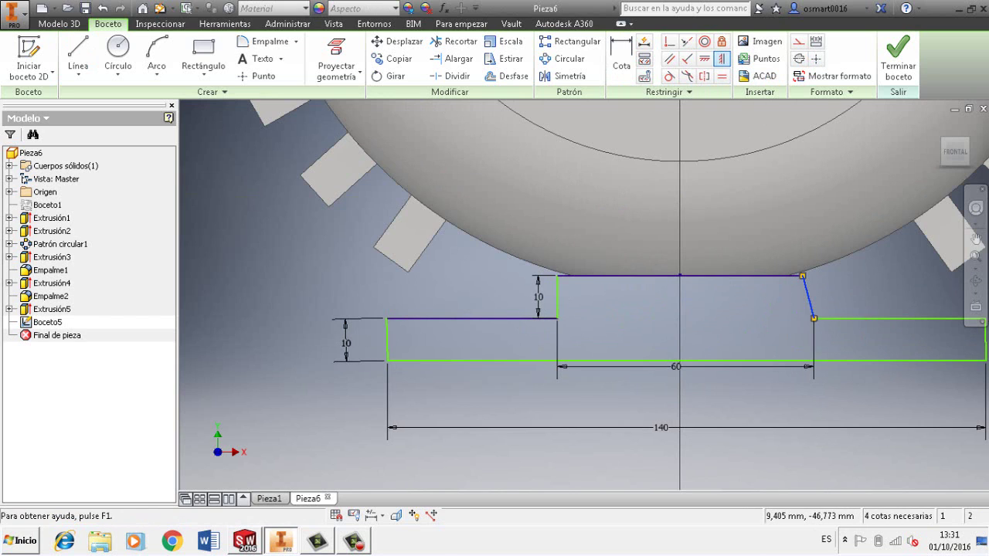
pyautogui.click(721, 58)
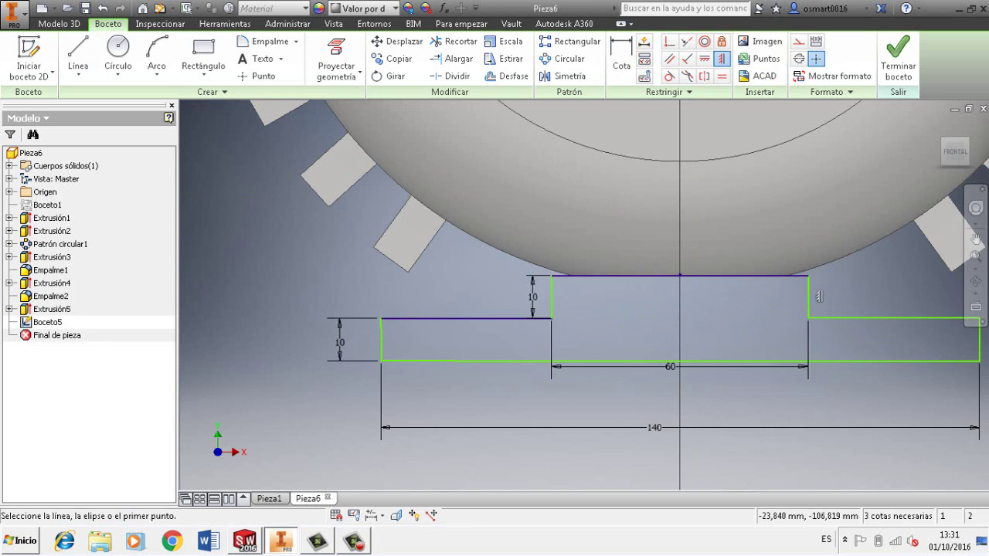
# Examine the base profile's lower edge and its endpoints for remaining freedom and existing constraints
pyautogui.scroll(-3, 818, 296)
pyautogui.scroll(4, 738, 282)
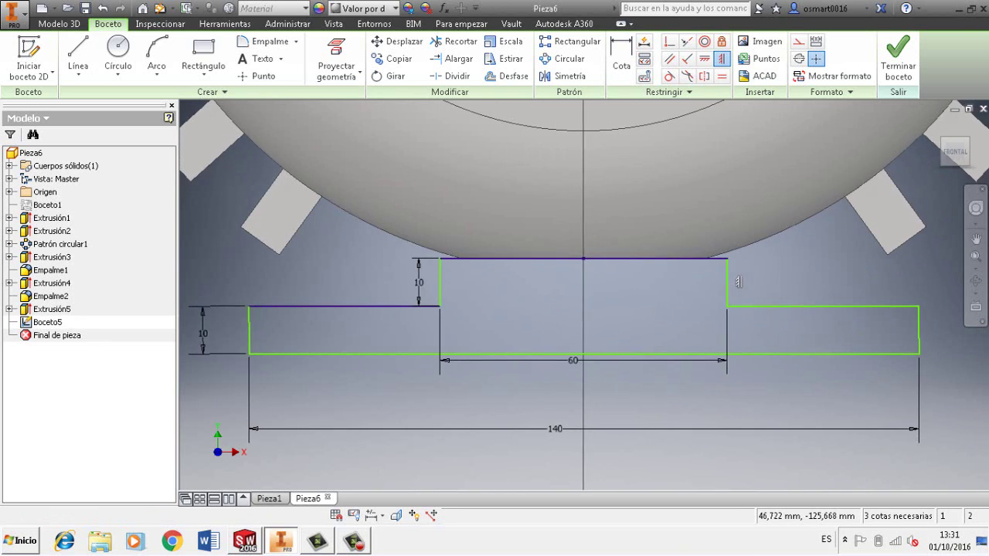
pyautogui.moveTo(737, 282); pyautogui.dragTo(752, 282, button='middle')
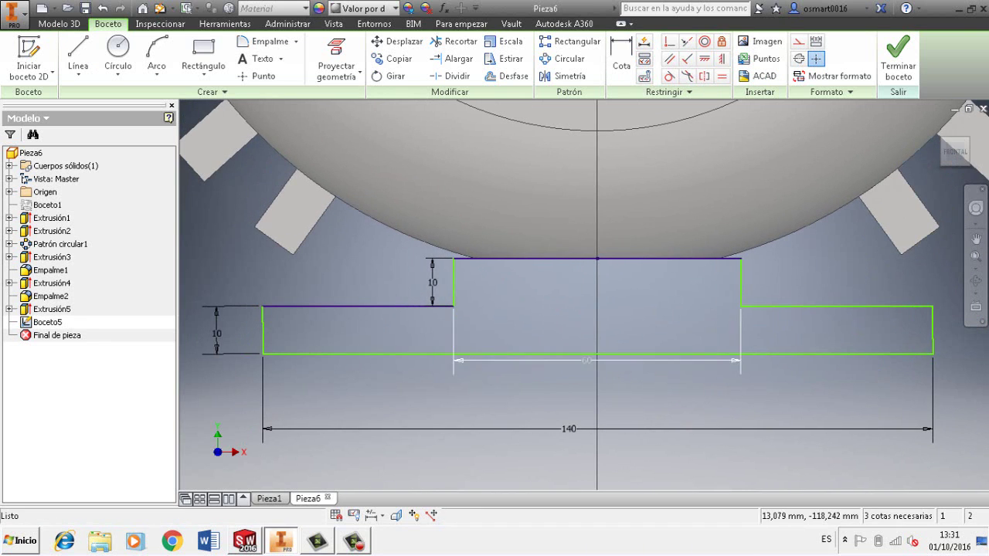
pyautogui.moveTo(765, 354); pyautogui.dragTo(666, 397)
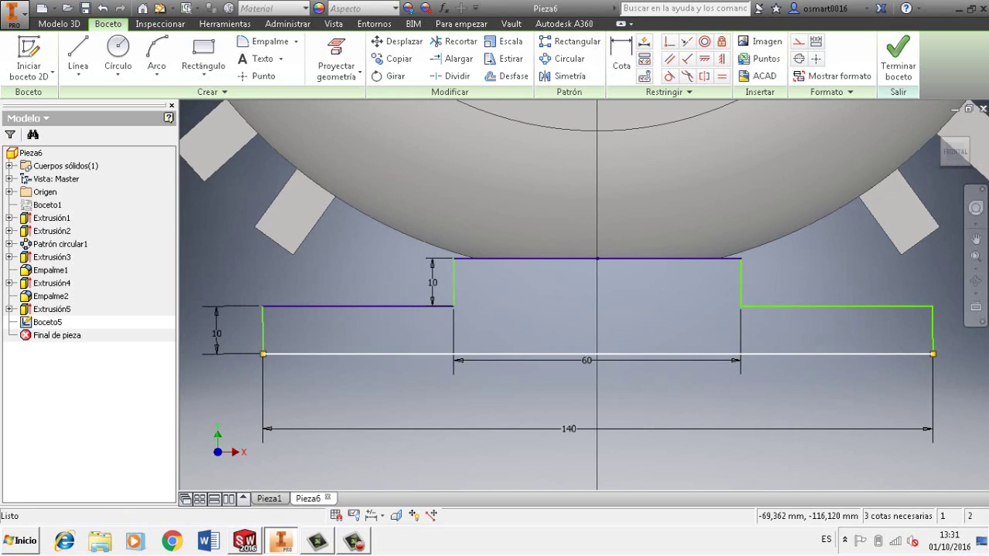
pyautogui.moveTo(263, 353); pyautogui.dragTo(227, 351)
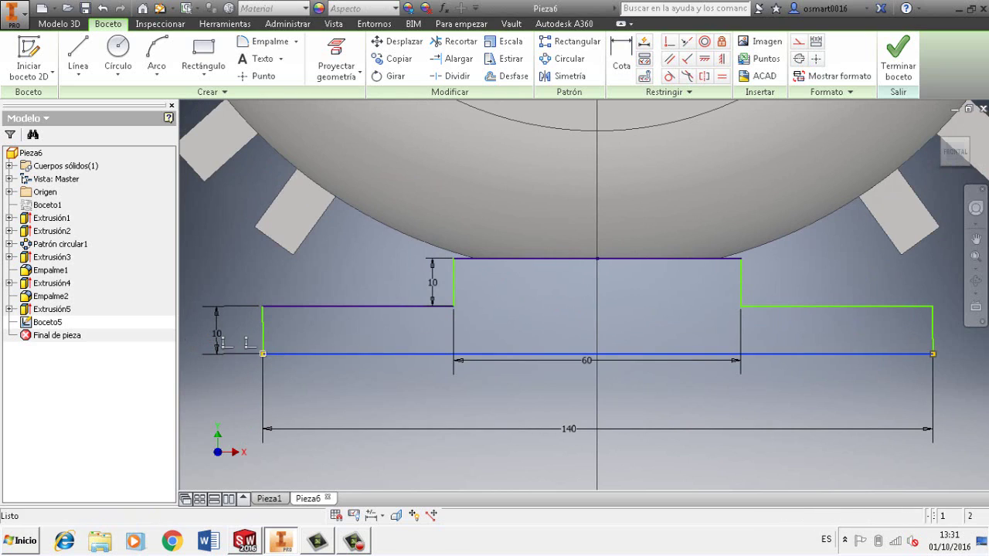
pyautogui.click(247, 346)
pyautogui.click(606, 355)
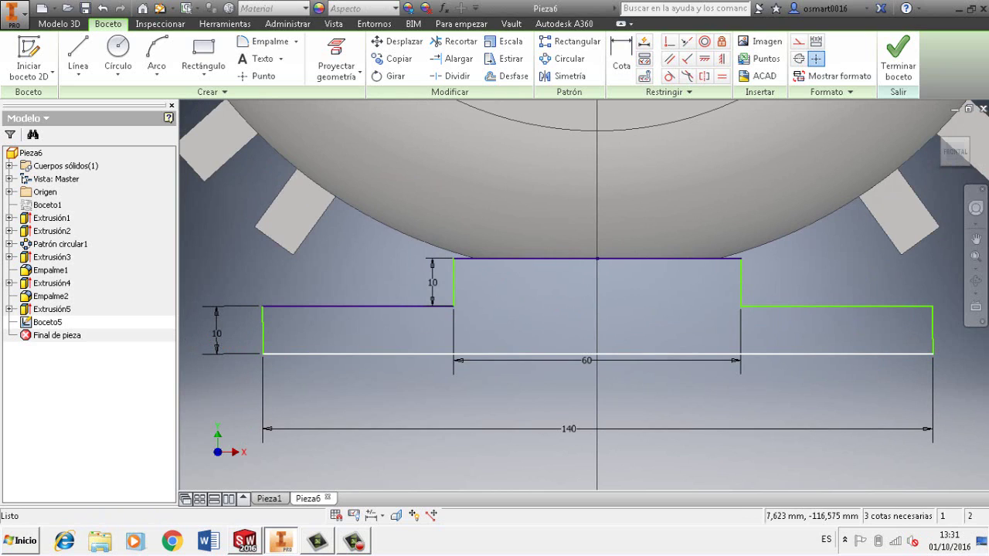
pyautogui.press('Escape')
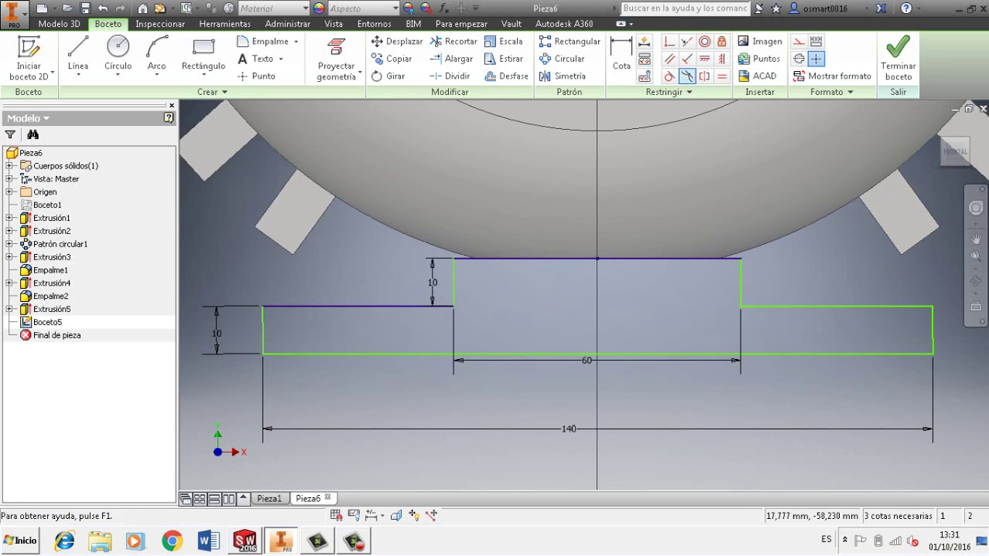
# Apply a vertical constraint between the midpoint of the base profile's lower edge and the sketch origin
pyautogui.click(721, 58)
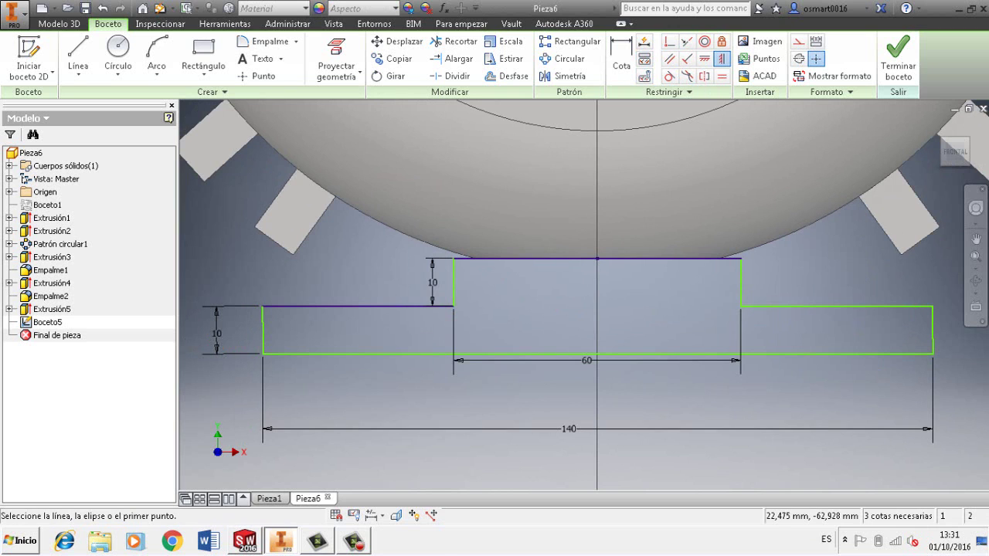
pyautogui.click(597, 353)
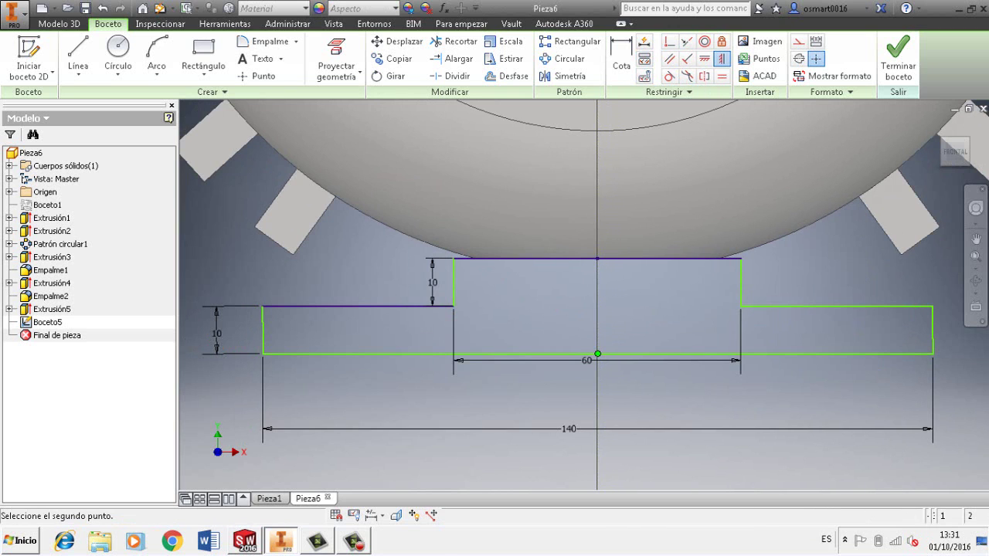
pyautogui.scroll(-2, 597, 354)
pyautogui.scroll(8, 609, 298)
pyautogui.scroll(-4, 610, 212)
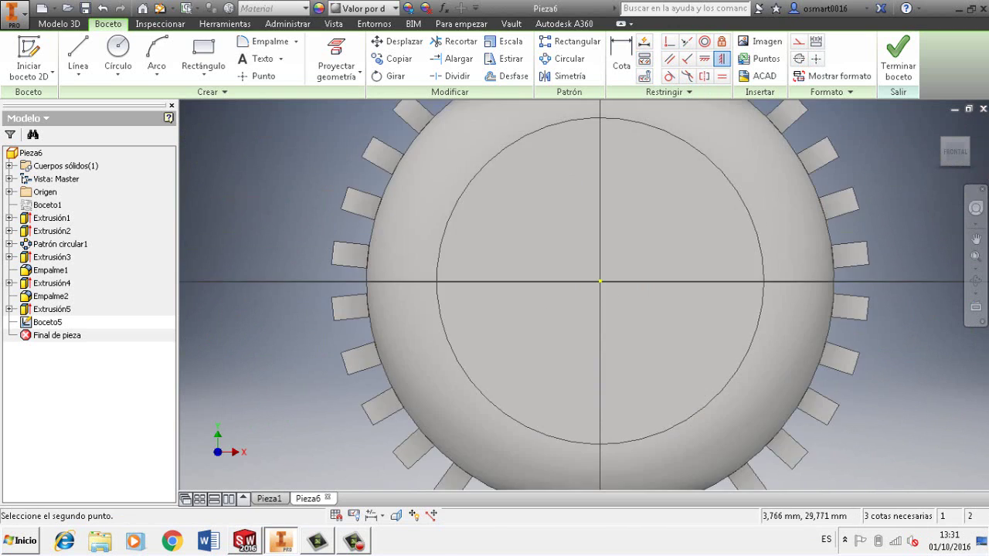
pyautogui.click(600, 282)
pyautogui.scroll(-1, 599, 282)
pyautogui.scroll(5, 610, 302)
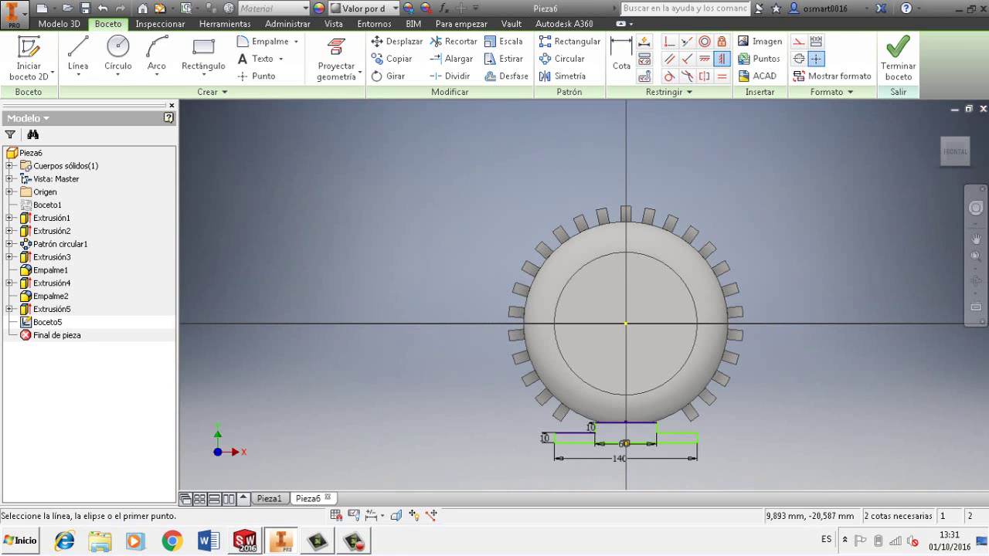
pyautogui.scroll(-2, 654, 446)
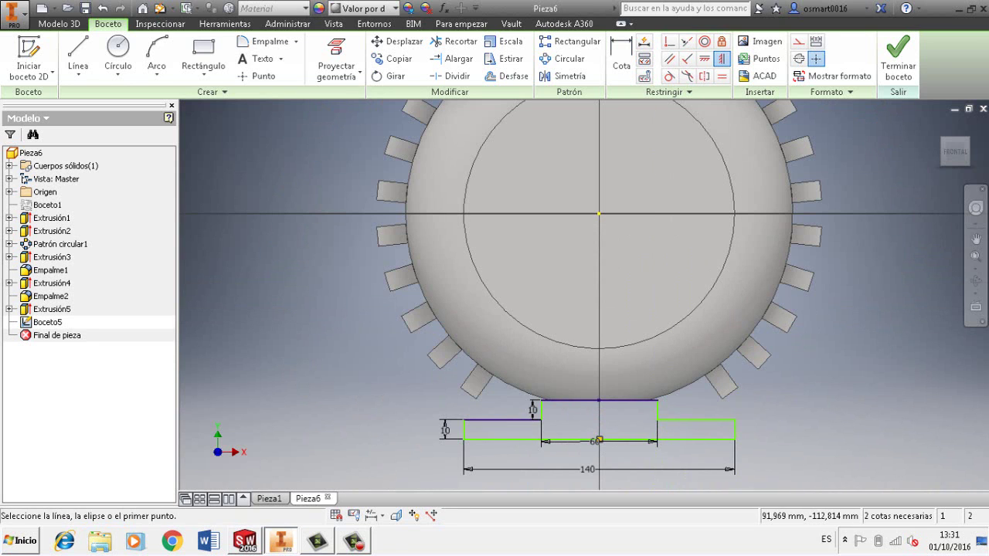
pyautogui.press('Escape')
# Dimension the distance between the upper step's two vertical sides as 60 mm
pyautogui.scroll(-2, 609, 440)
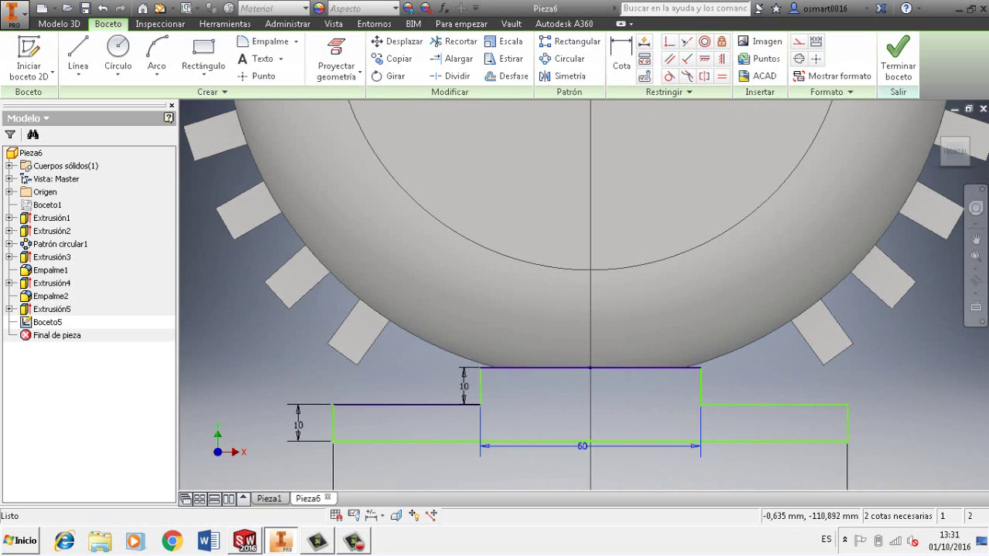
pyautogui.moveTo(585, 445); pyautogui.dragTo(587, 420)
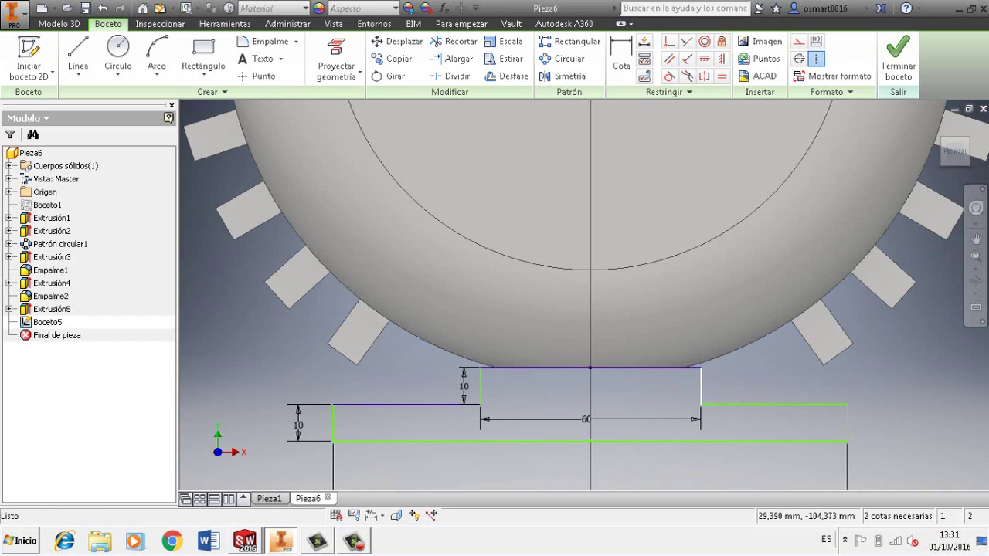
pyautogui.click(622, 65)
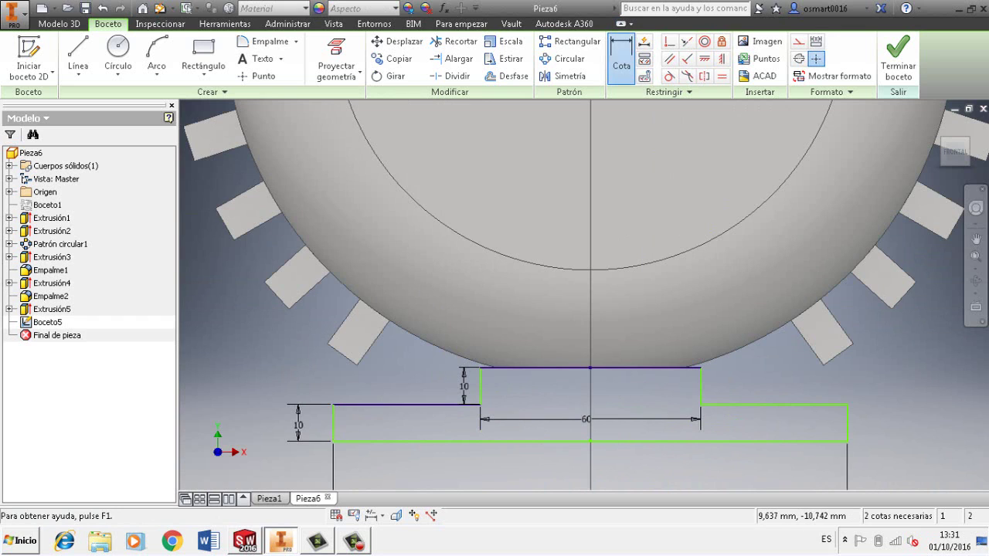
pyautogui.click(657, 368)
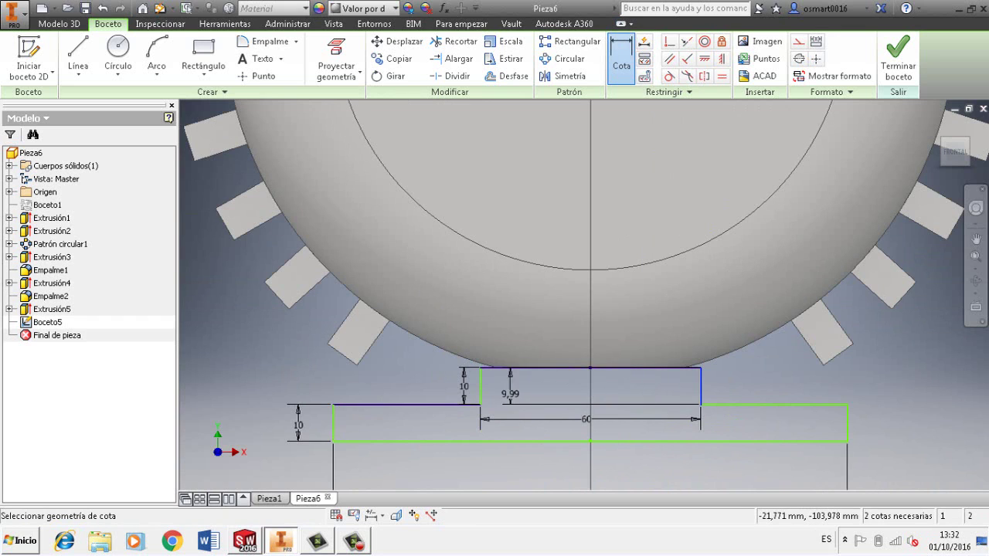
pyautogui.click(535, 391)
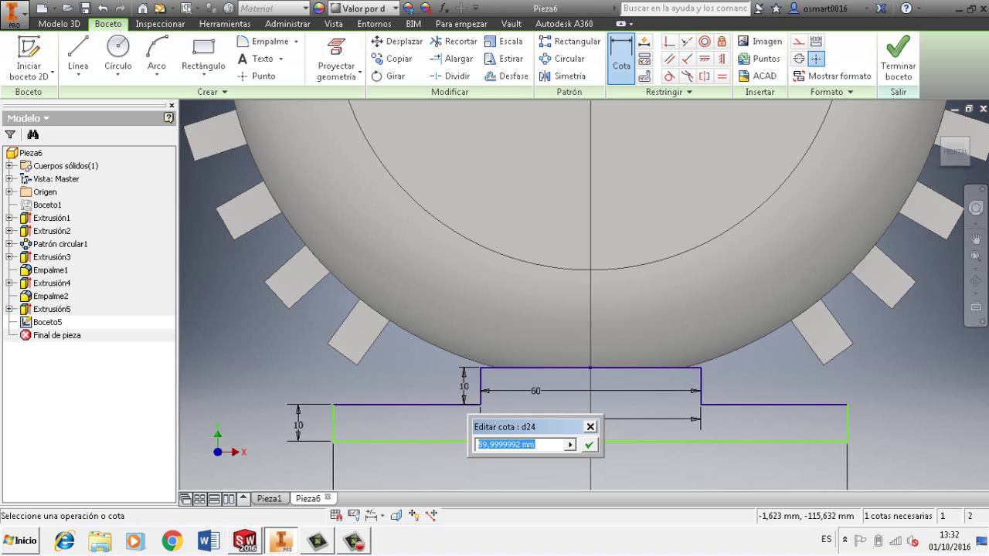
pyautogui.write('60')
pyautogui.press('Return')
# Delete the redundant lower 60 mm dimension beneath the upper step
pyautogui.click(589, 419)
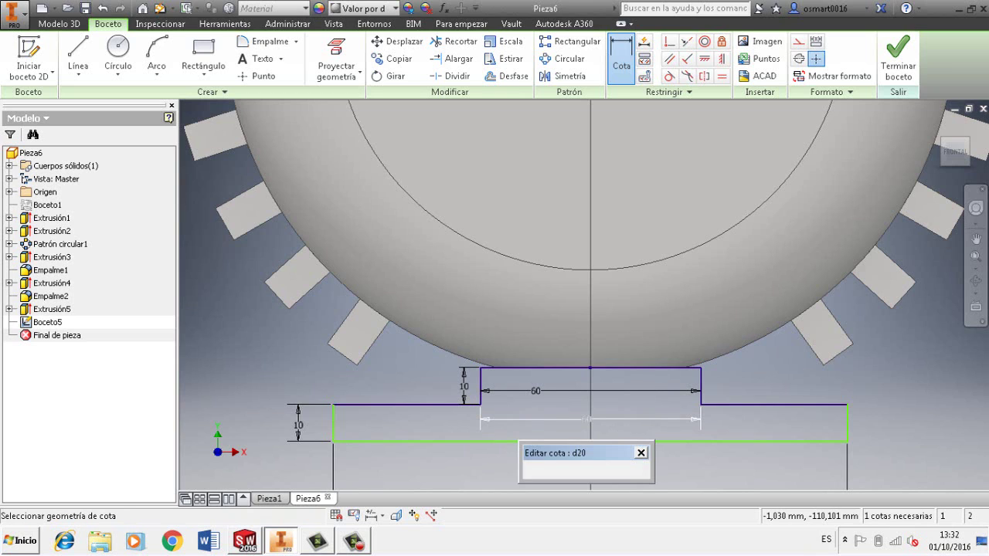
pyautogui.press('Return')
pyautogui.press('Escape')
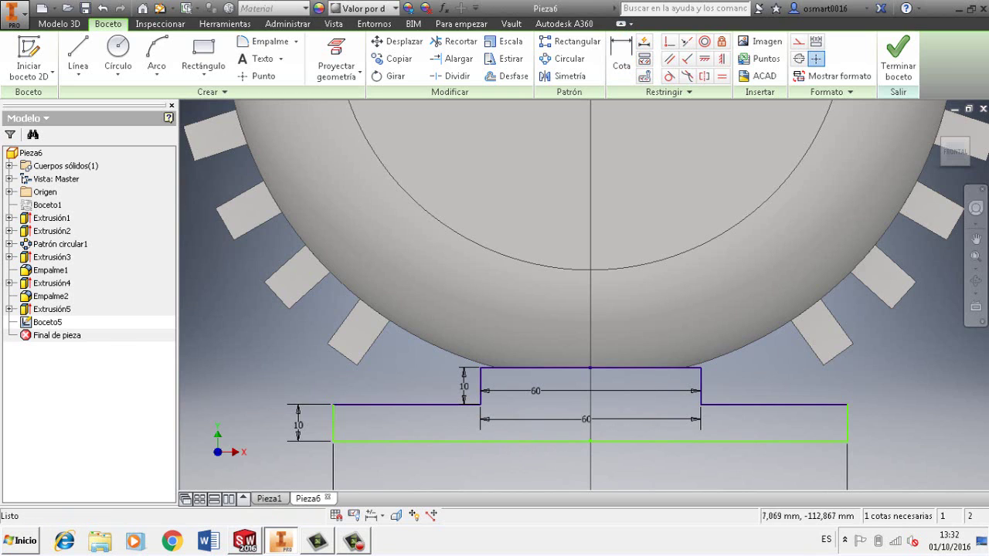
pyautogui.press('Delete')
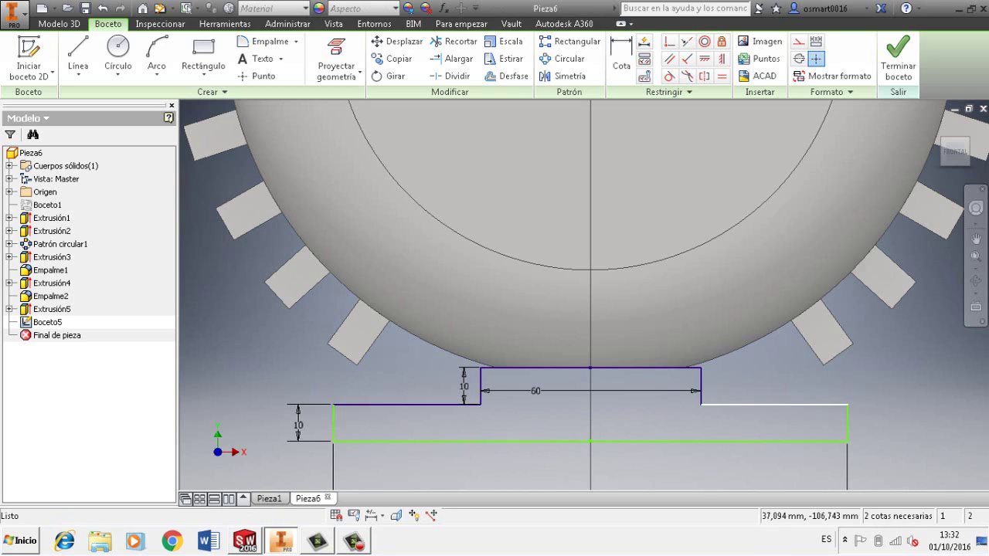
# Dimension the length of the base profile's right shoulder line as 40 mm
pyautogui.press('d')
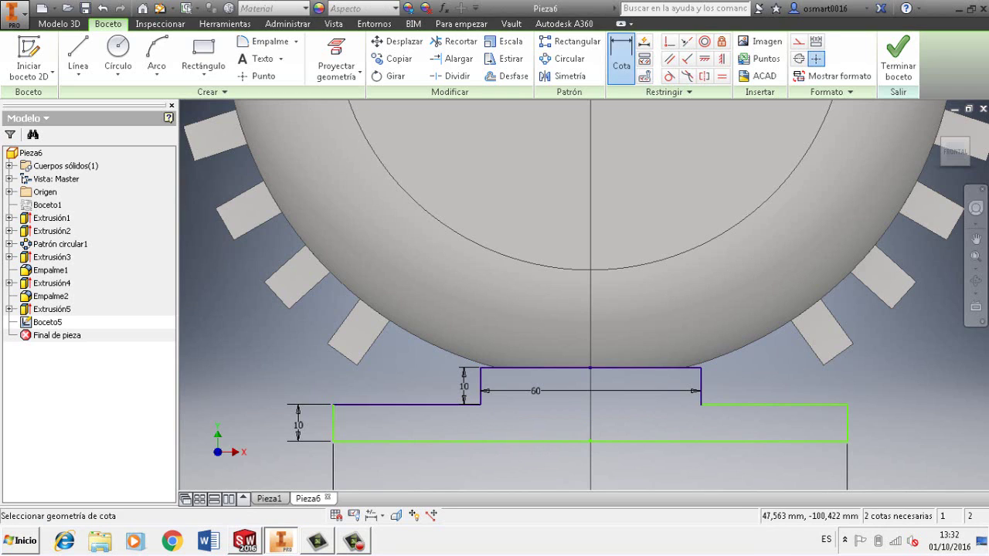
pyautogui.click(773, 404)
pyautogui.click(769, 391)
pyautogui.click(820, 446)
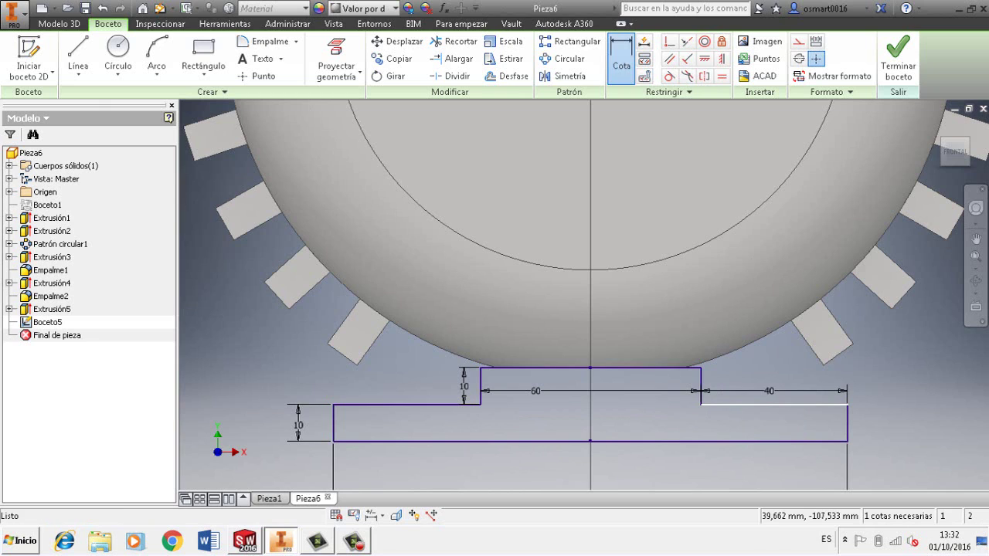
# Pull the right shoulder line downward, then make the upper step's right and left vertical sides equal in length
pyautogui.moveTo(745, 405); pyautogui.dragTo(746, 423)
pyautogui.press('Escape')
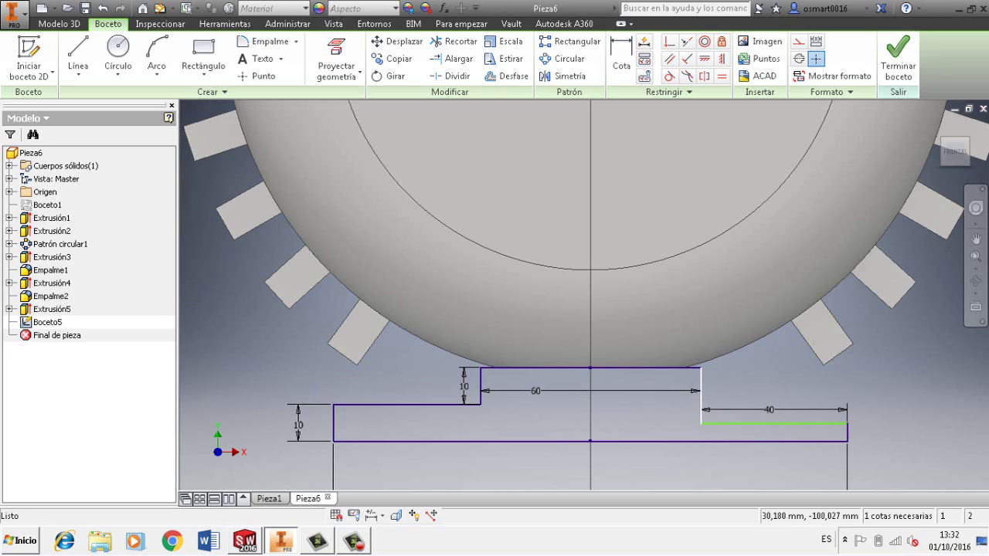
pyautogui.click(702, 394)
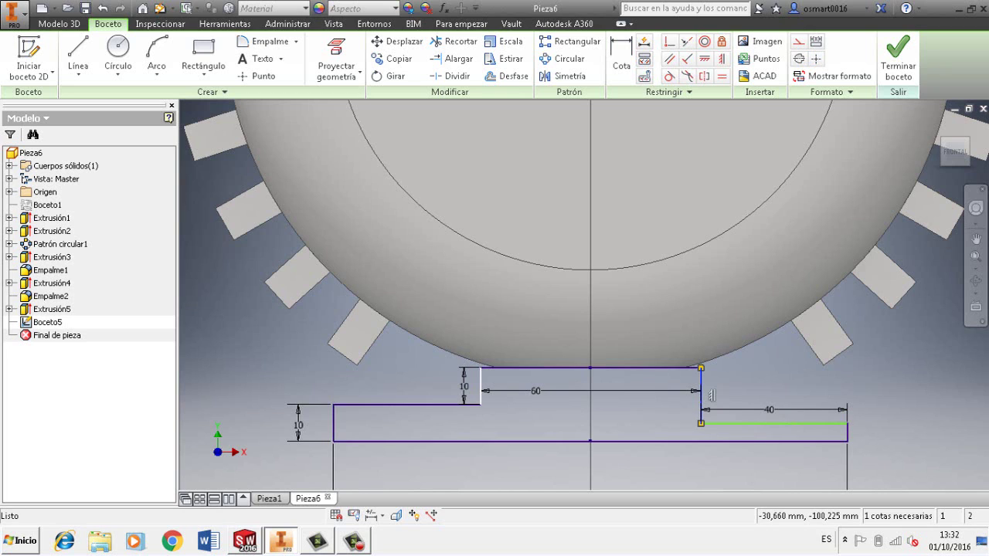
pyautogui.click(722, 76)
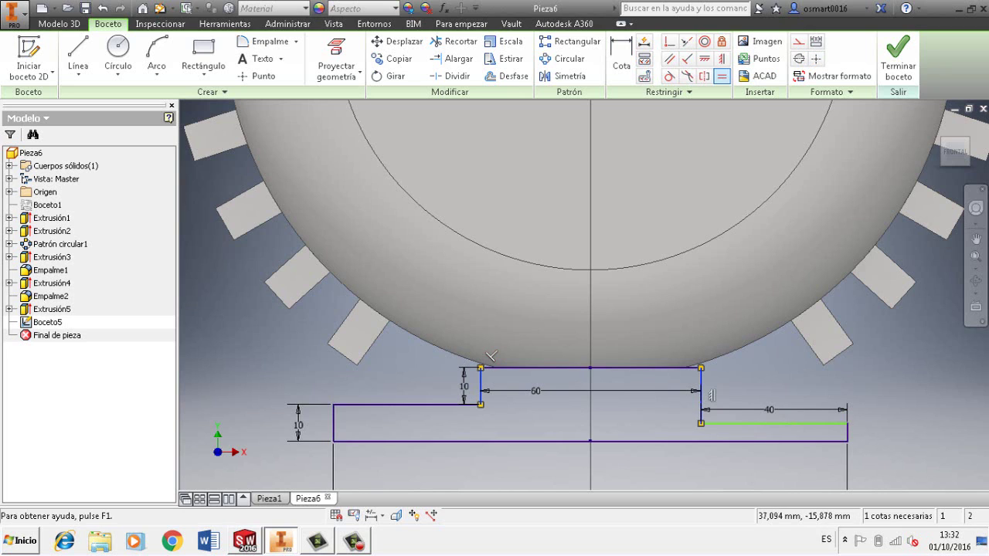
pyautogui.click(480, 386)
pyautogui.scroll(2, 618, 442)
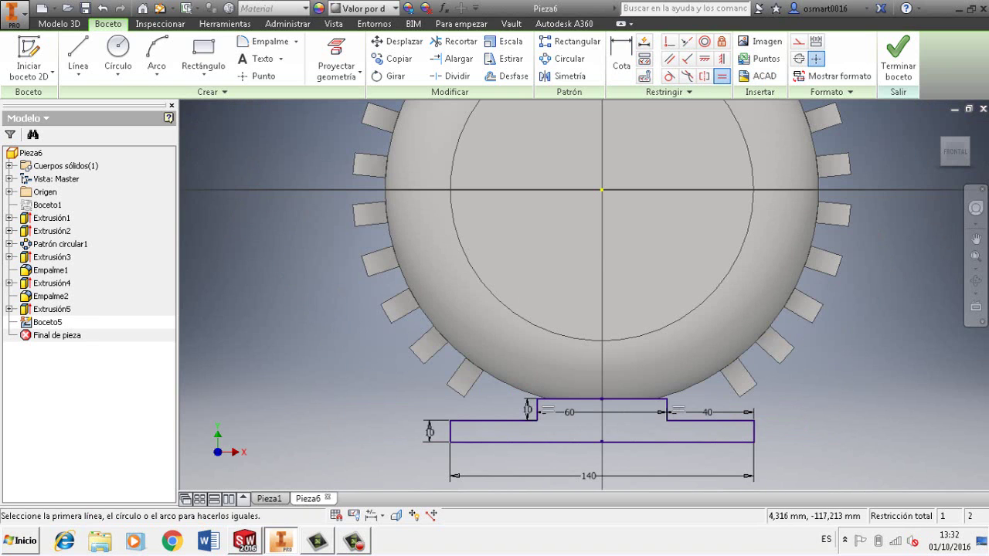
# Start extruding the stepped base profile, with the direction reversed toward the cylinder and the extent set to Hasta
pyautogui.click(60, 23)
pyautogui.click(75, 54)
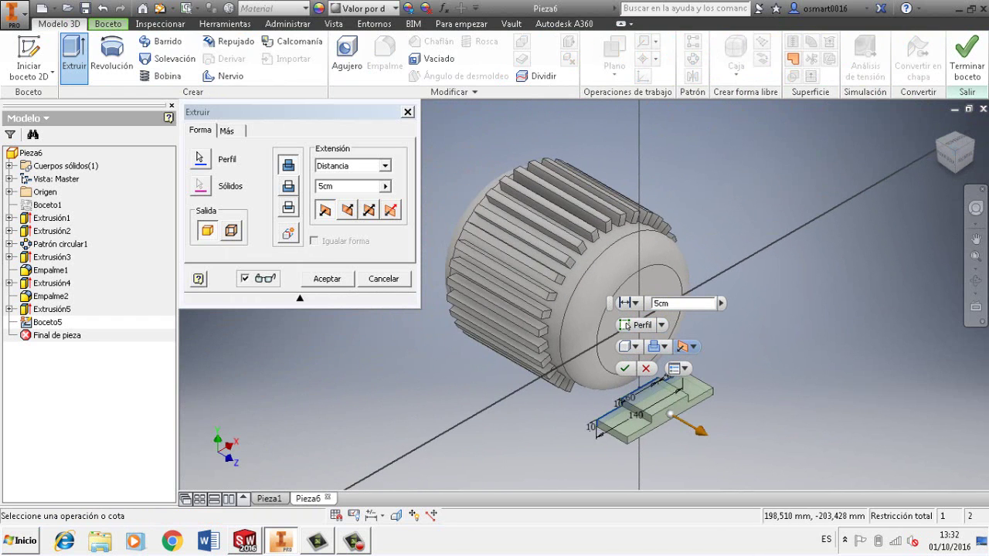
pyautogui.click(347, 209)
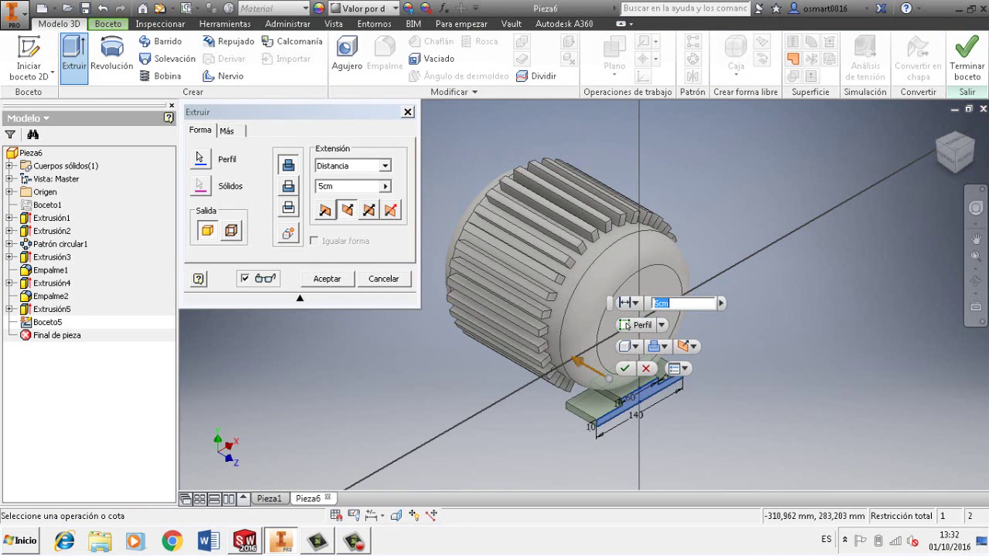
pyautogui.click(385, 166)
pyautogui.click(348, 199)
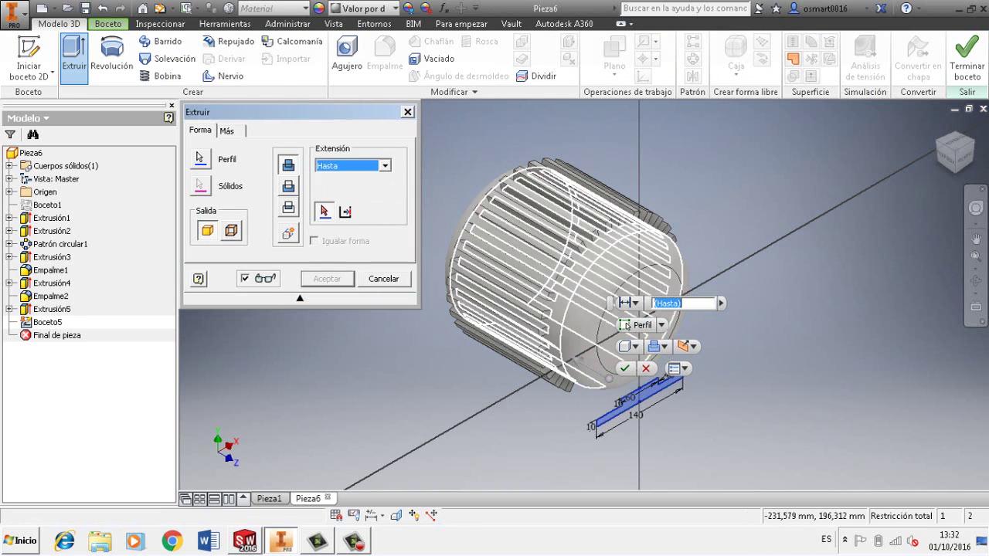
# Extrude the stepped base profile up to the vertex where the flat underside ends at the cylinder's opposite end
pyautogui.click(940, 142)
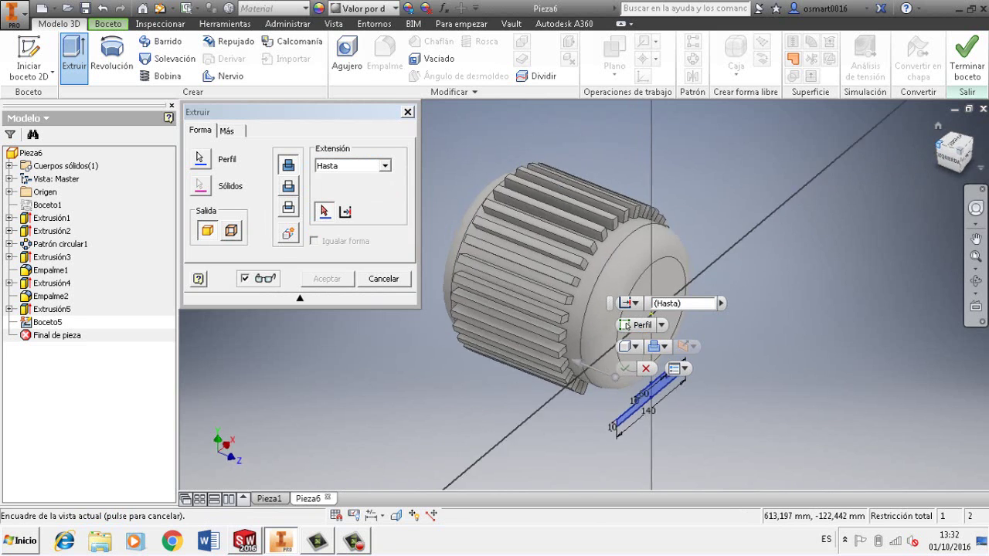
pyautogui.scroll(-4, 579, 432)
pyautogui.moveTo(579, 433)
pyautogui.mouseDown(button='middle')
pyautogui.moveTo(580, 411)
pyautogui.moveTo(597, 429)
pyautogui.mouseUp(button='middle')
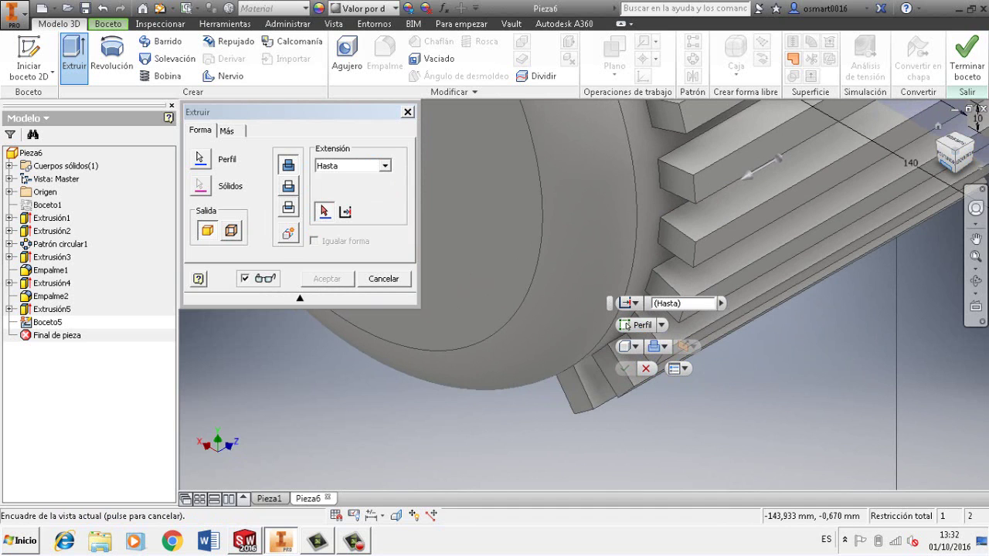
pyautogui.click(976, 281)
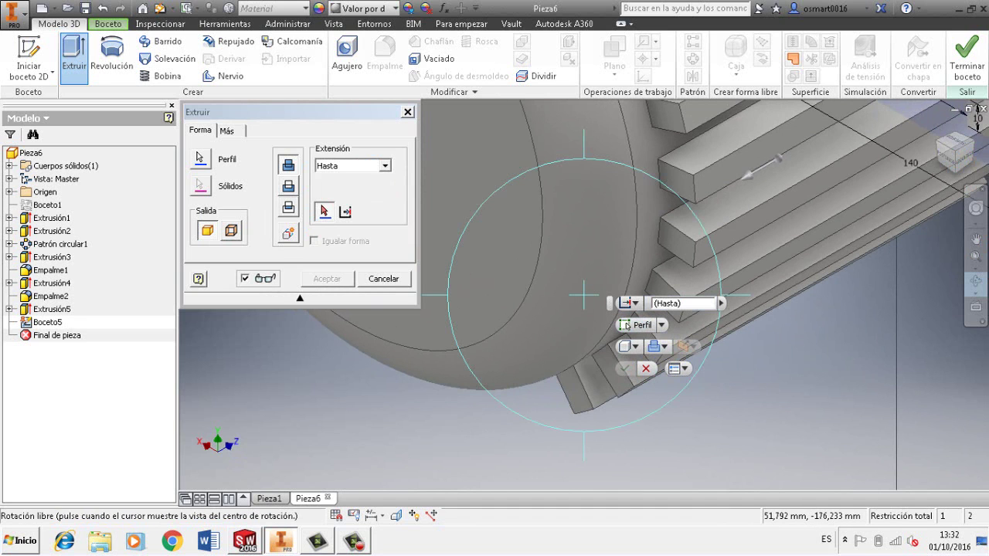
pyautogui.moveTo(764, 167); pyautogui.dragTo(662, 454)
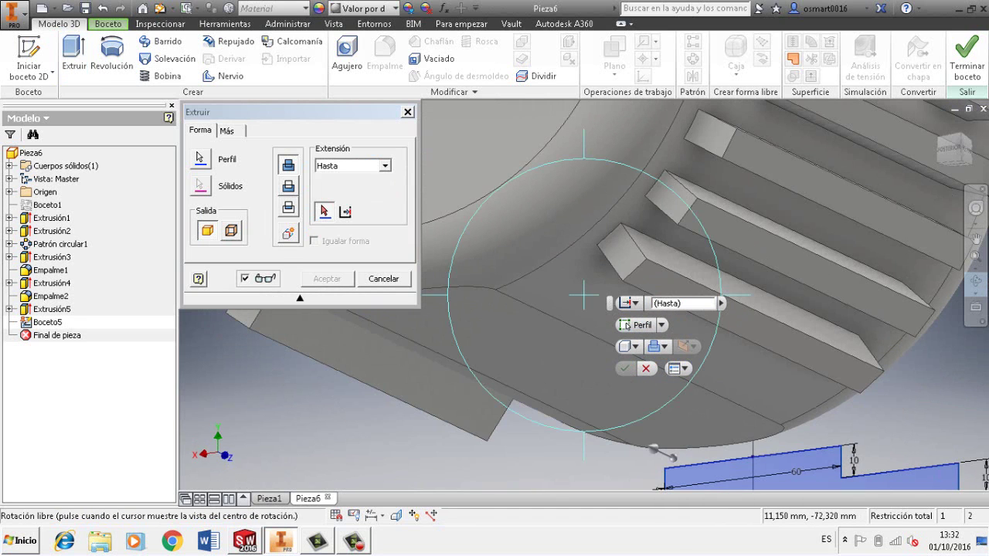
pyautogui.press('Escape')
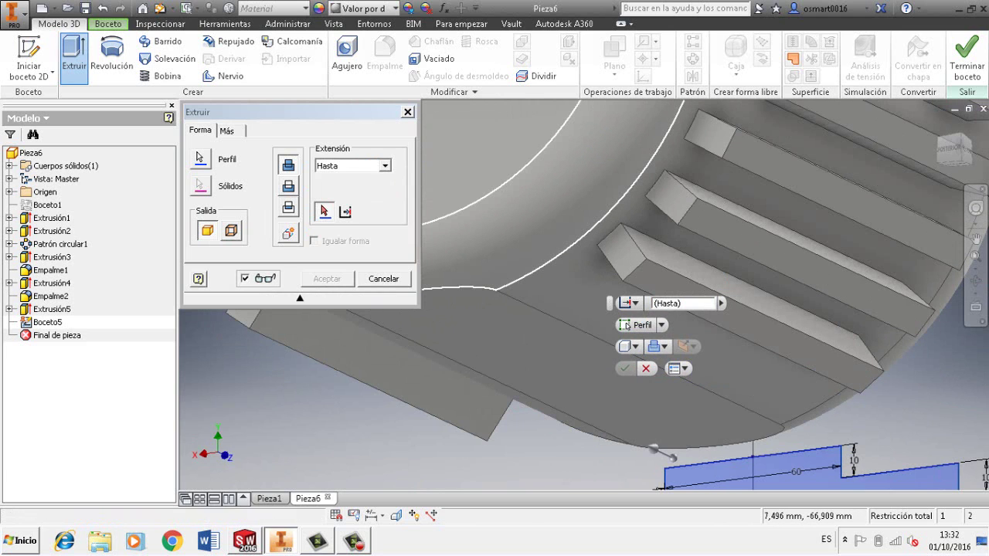
pyautogui.click(495, 289)
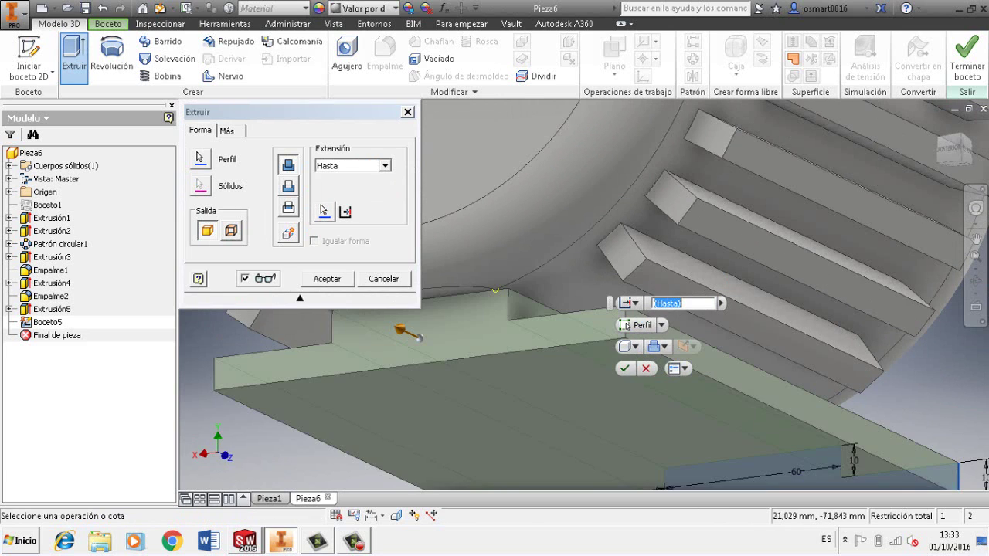
pyautogui.scroll(-5, 495, 290)
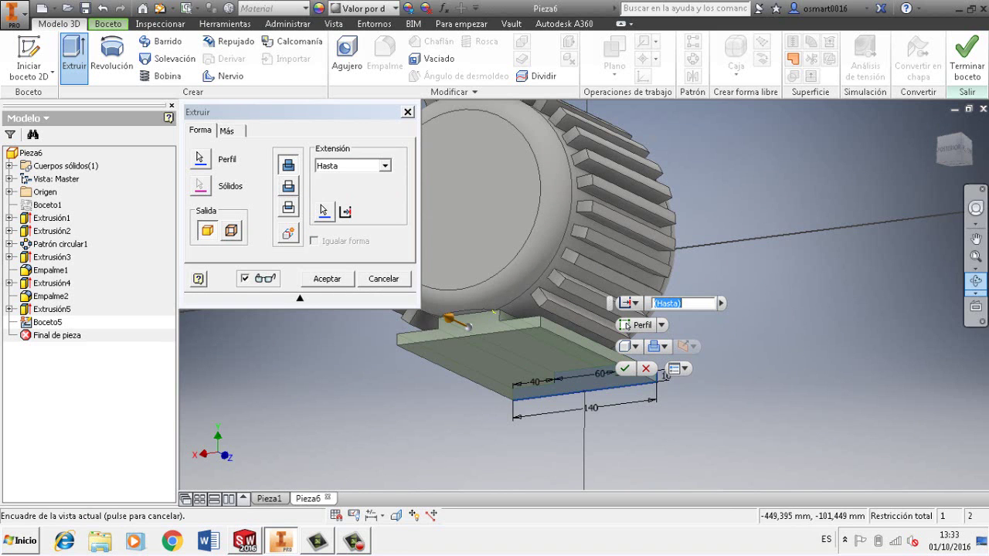
pyautogui.click(975, 282)
pyautogui.moveTo(464, 327); pyautogui.dragTo(734, 329)
pyautogui.moveTo(808, 247); pyautogui.dragTo(823, 248)
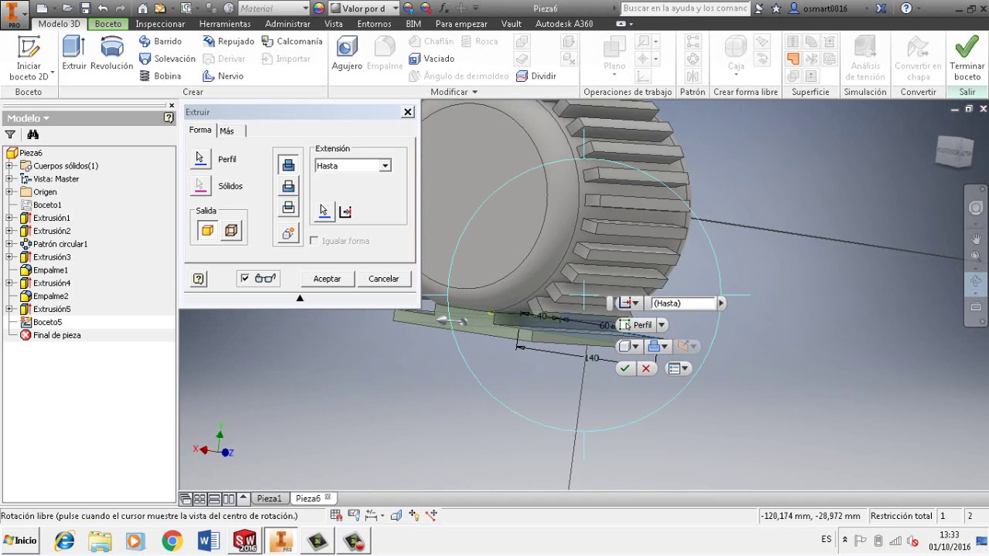
pyautogui.press('Return')
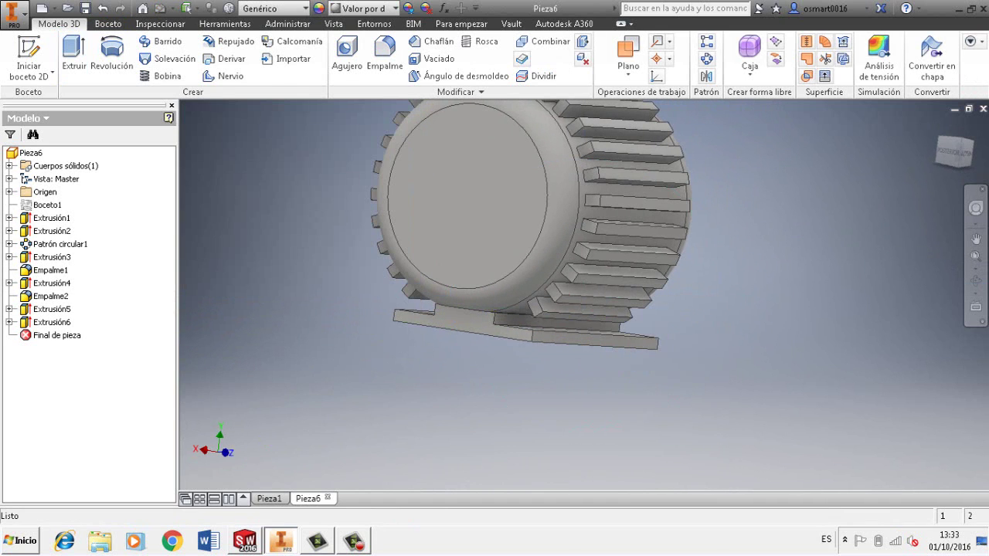
# Start a 10 mm fillet on one inner corner edge between the base's upper step and its lower plate
pyautogui.scroll(-4, 522, 341)
pyautogui.click(491, 285)
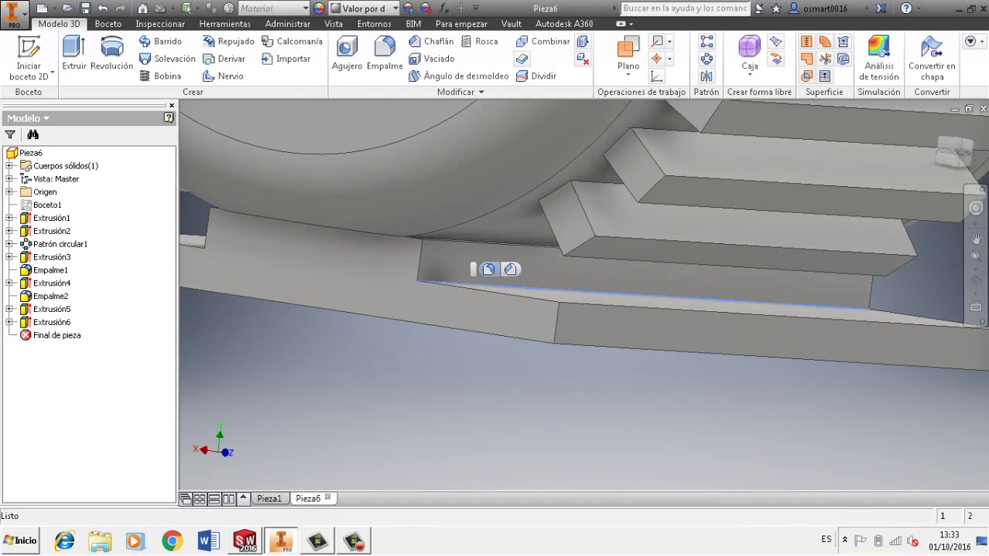
pyautogui.click(488, 270)
pyautogui.press('f')
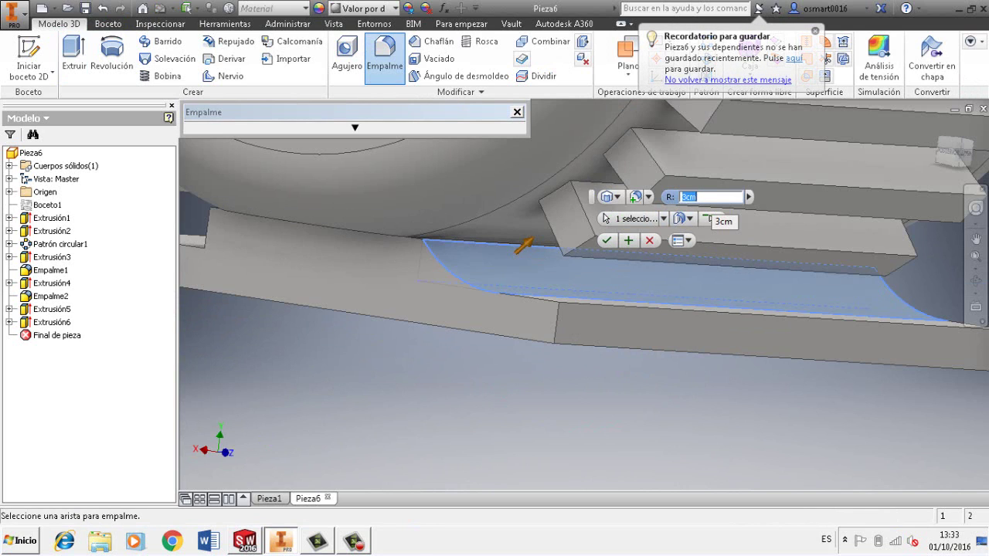
pyautogui.write('10')
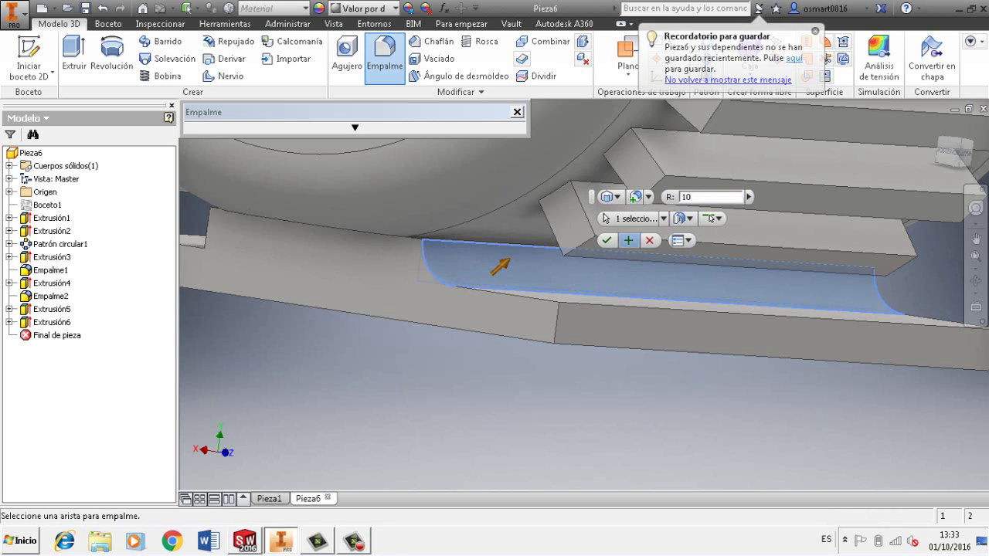
# Add the matching inner corner edge on the base's other side to the 10 mm fillet and apply it
pyautogui.moveTo(541, 348); pyautogui.dragTo(671, 376, button='middle')
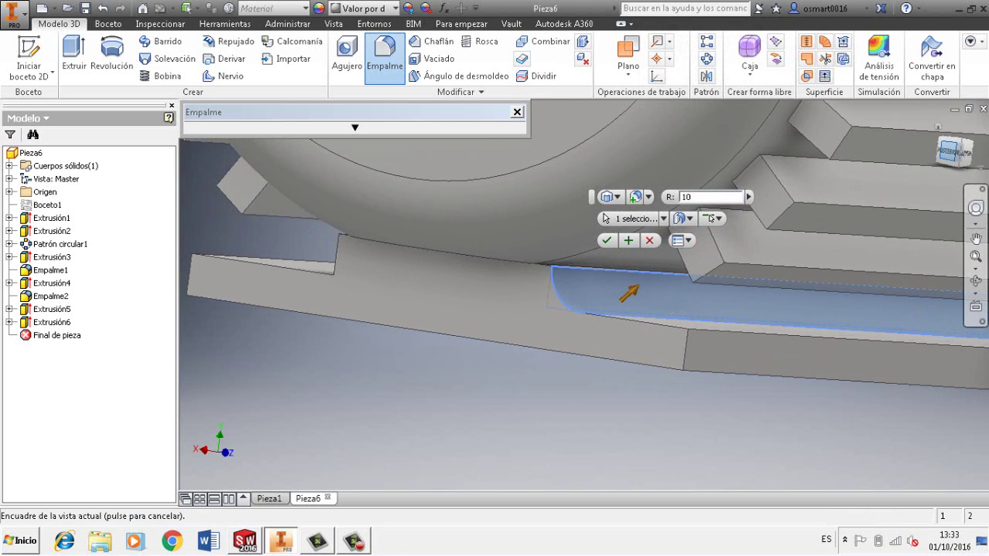
pyautogui.click(976, 282)
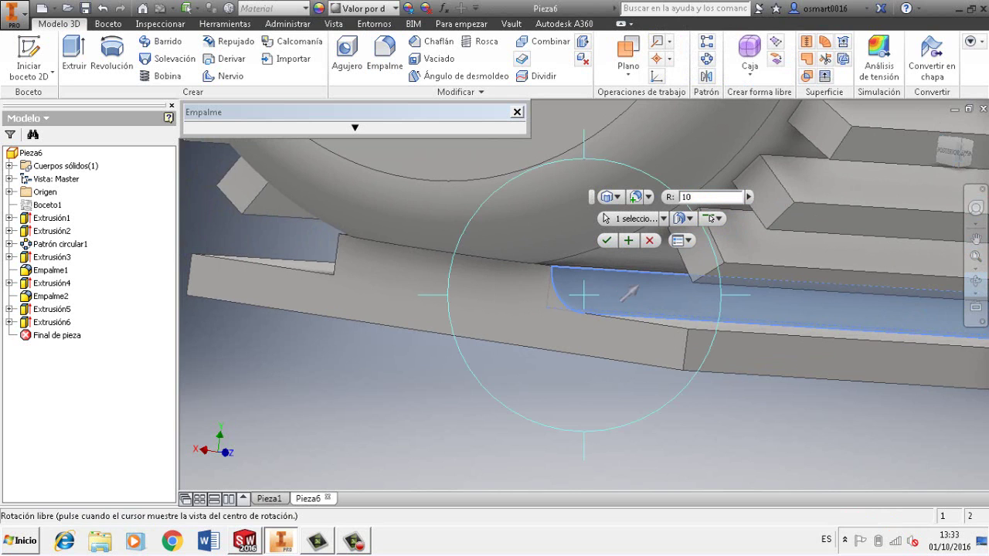
pyautogui.moveTo(629, 291); pyautogui.dragTo(618, 282)
pyautogui.press('Escape')
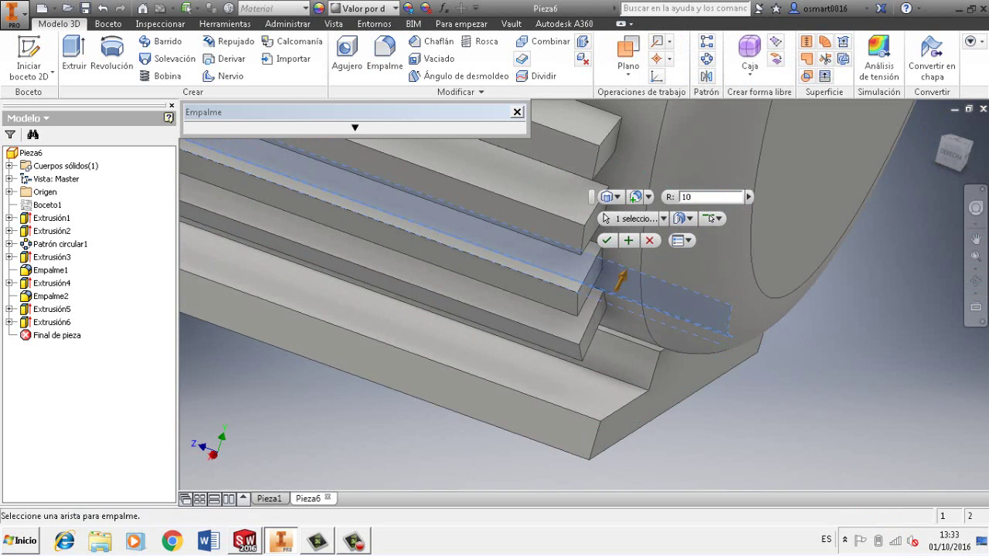
pyautogui.click(642, 373)
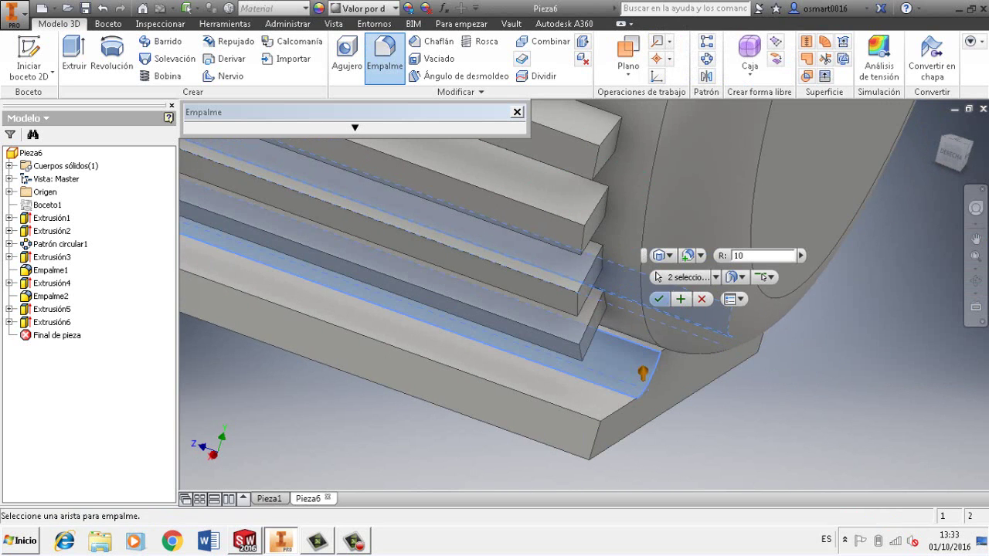
pyautogui.click(658, 299)
# Create a sketch on the cylinder's flat rear end face and draw a circle about 35 mm in diameter centred on the origin
pyautogui.press('F6')
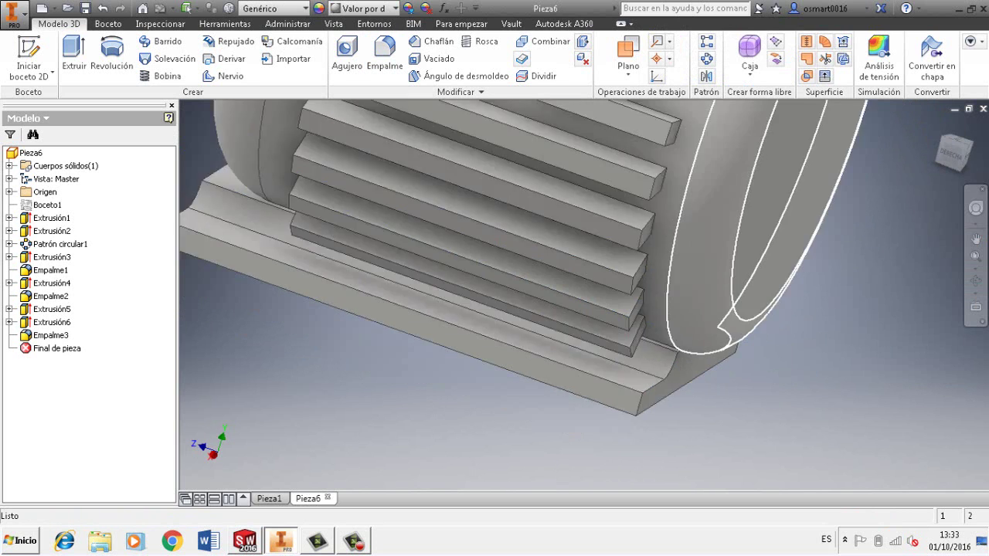
pyautogui.click(734, 272)
pyautogui.click(804, 260)
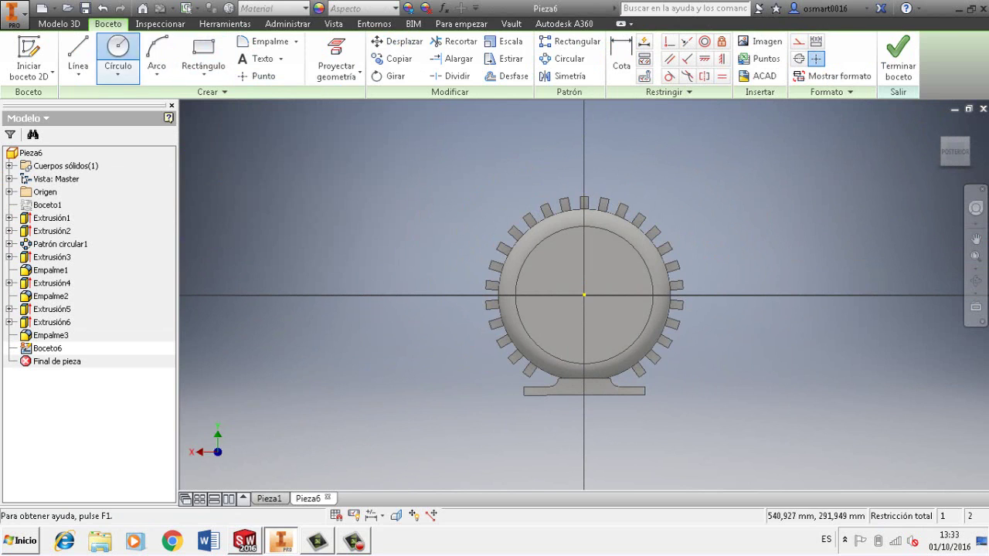
pyautogui.click(118, 53)
pyautogui.click(584, 295)
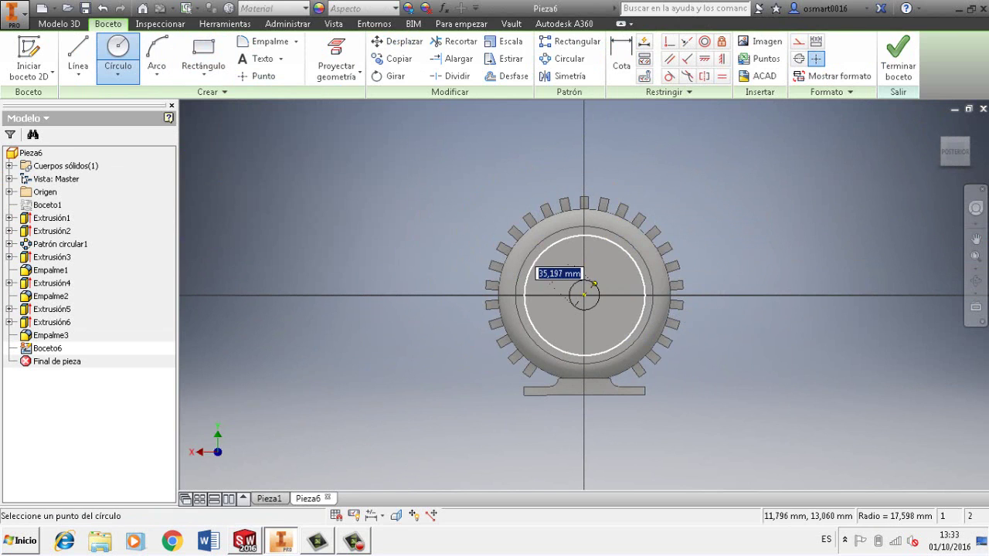
pyautogui.click(596, 282)
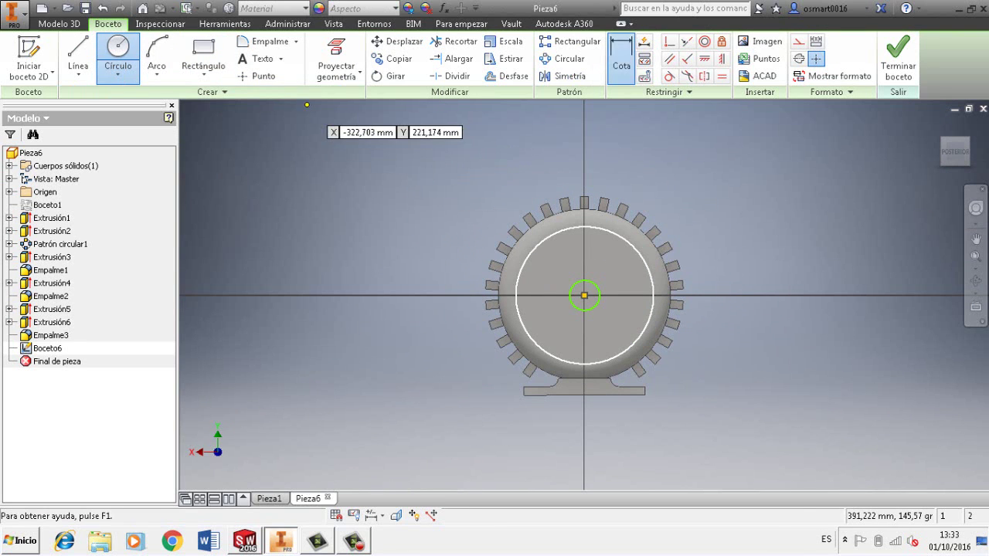
# Dimension the circle's diameter as 25 mm
pyautogui.press('d')
pyautogui.click(570, 287)
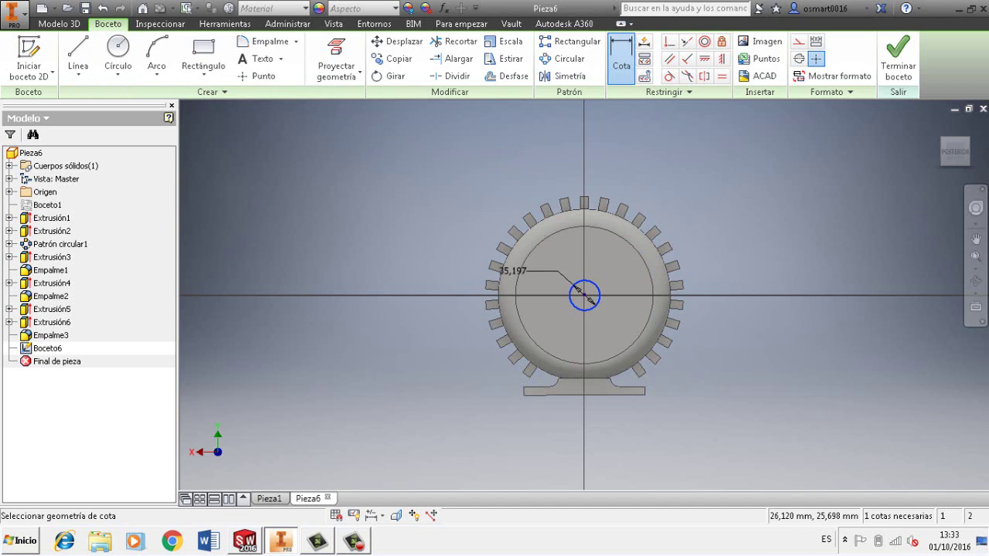
pyautogui.click(448, 222)
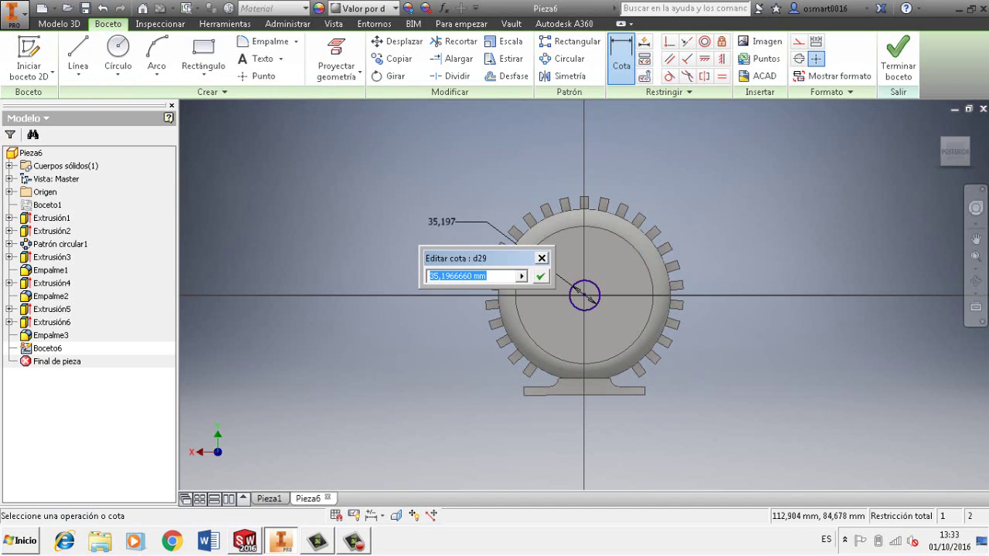
pyautogui.press('Return')
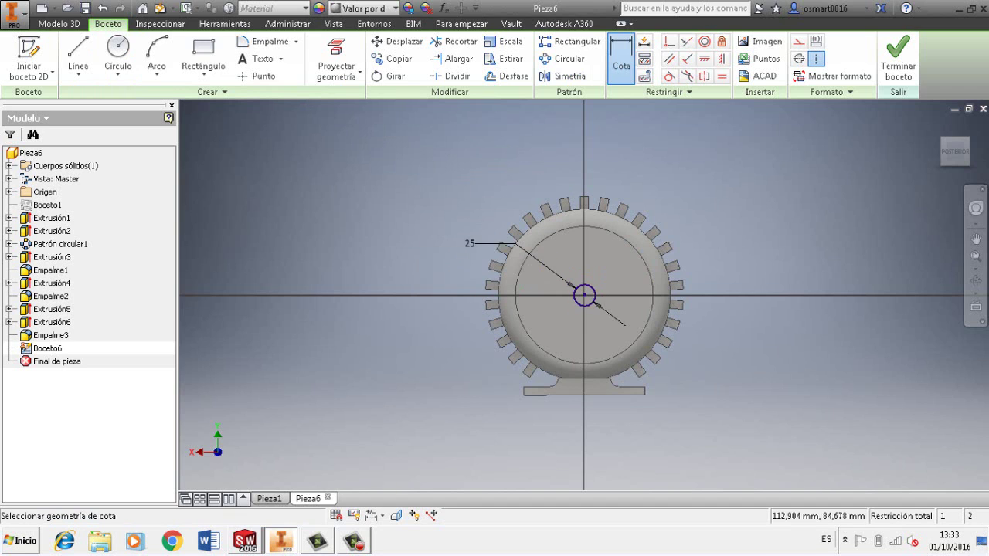
# Extrude the circle 6 cm outward from the end face to form the shaft
pyautogui.click(60, 24)
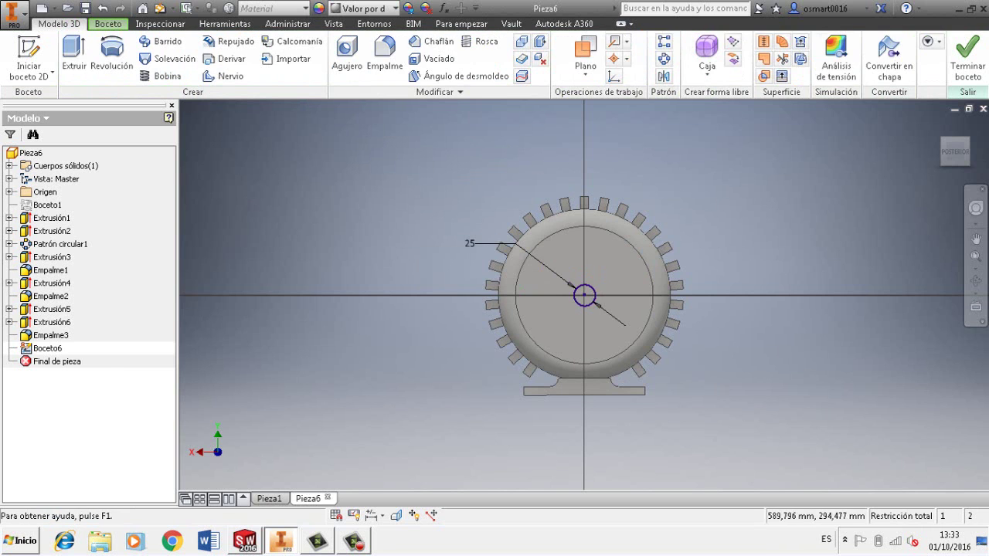
pyautogui.click(74, 48)
pyautogui.scroll(-4, 778, 282)
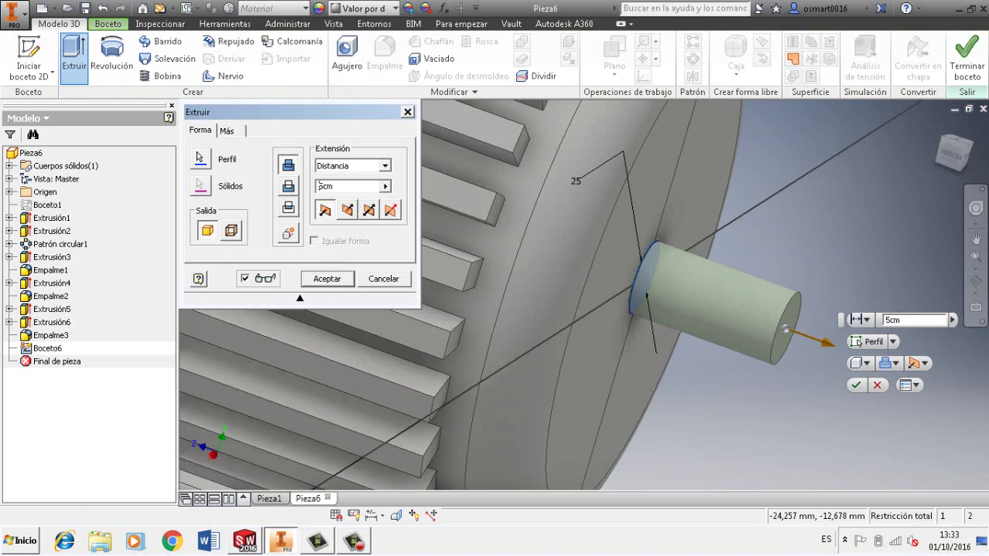
pyautogui.press('BackSpace')
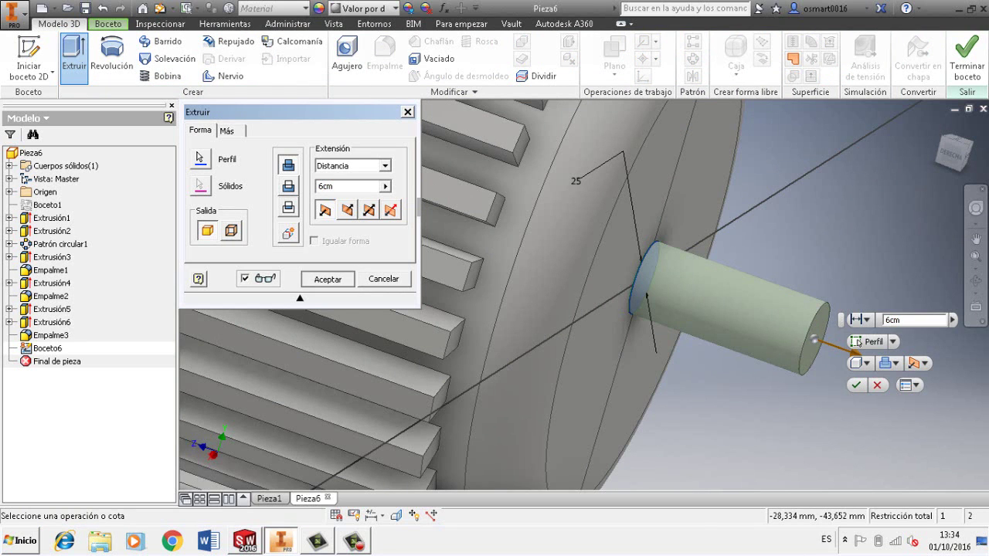
pyautogui.press('Return')
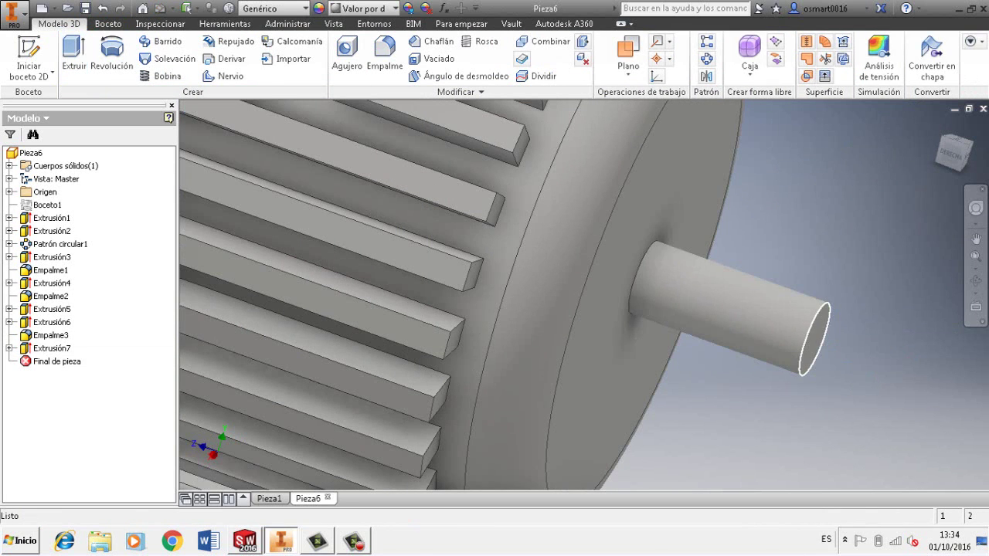
# Fillet the circular edge at the shaft's free end with a 2 mm radius
pyautogui.click(833, 309)
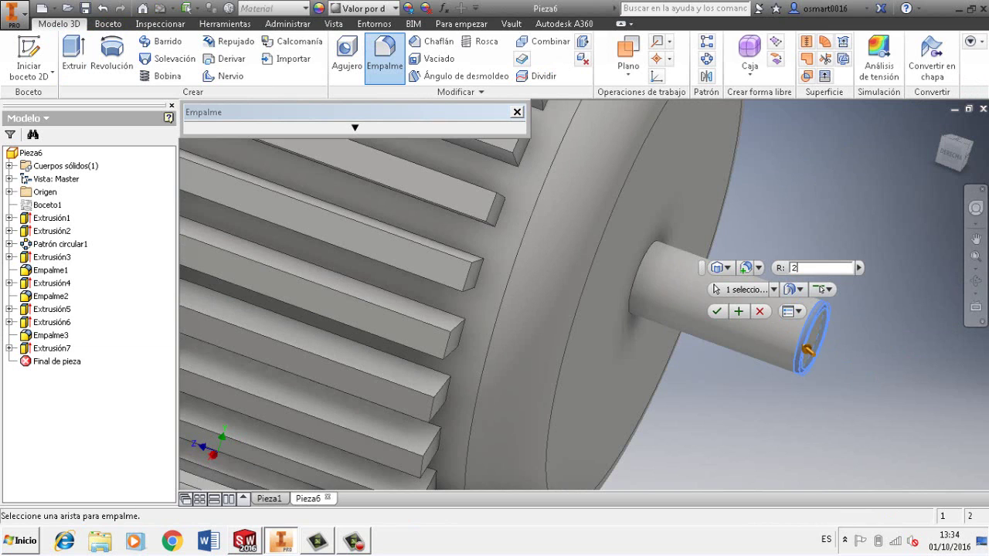
pyautogui.click(717, 311)
pyautogui.press('F6')
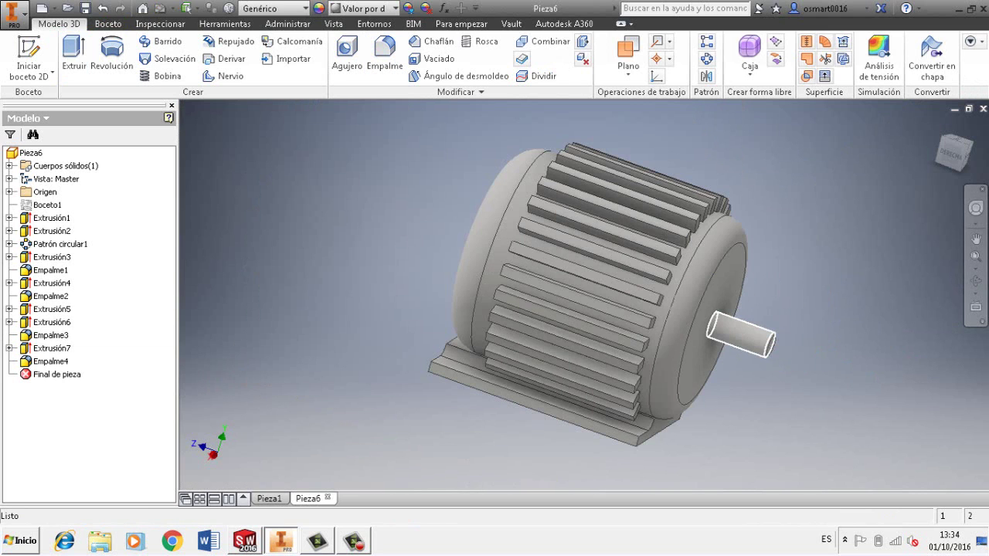
# Examine the shaft and the body's opposite end, focusing on the junction between the cylinder's rounded edge and the stepped base
pyautogui.moveTo(740, 334); pyautogui.dragTo(728, 335, button='middle')
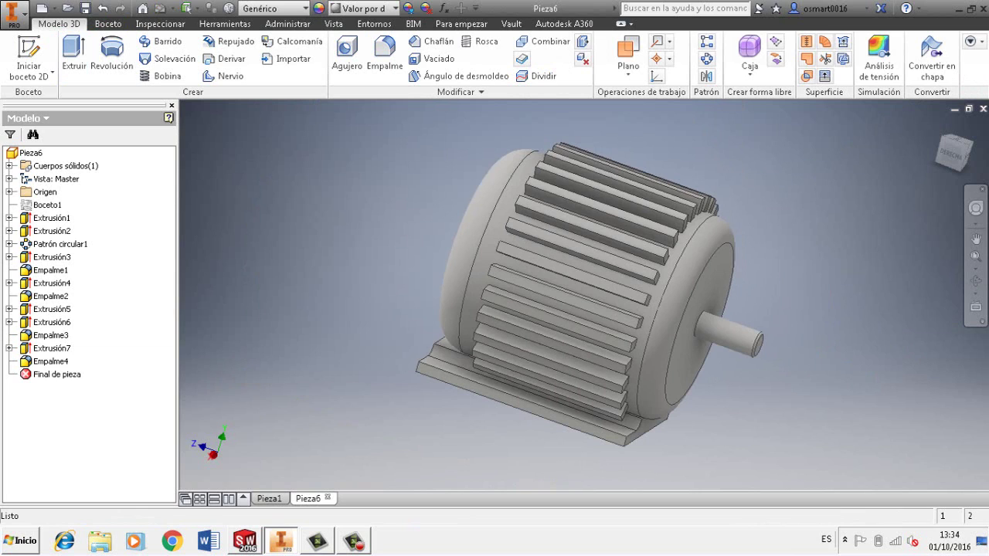
pyautogui.moveTo(708, 309); pyautogui.dragTo(749, 323, button='middle')
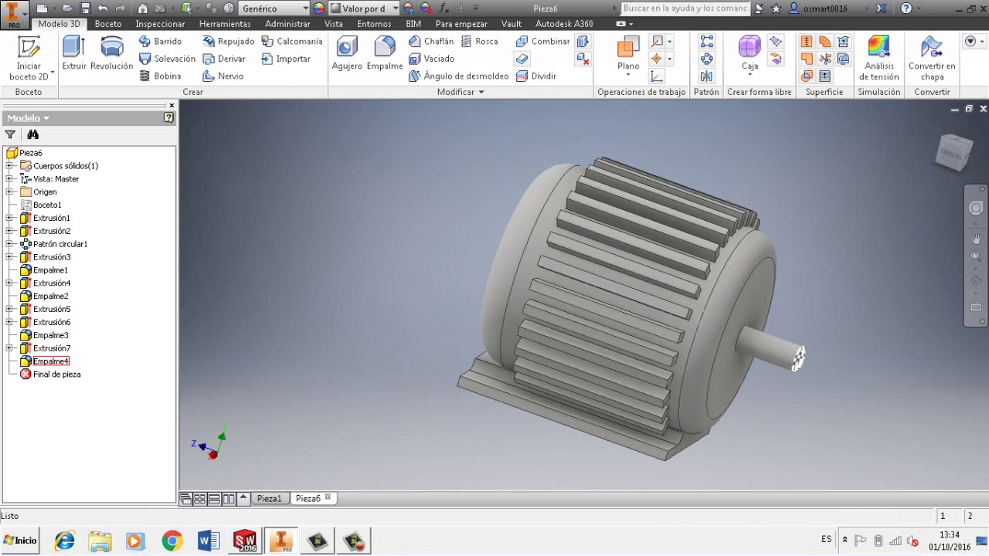
pyautogui.click(975, 281)
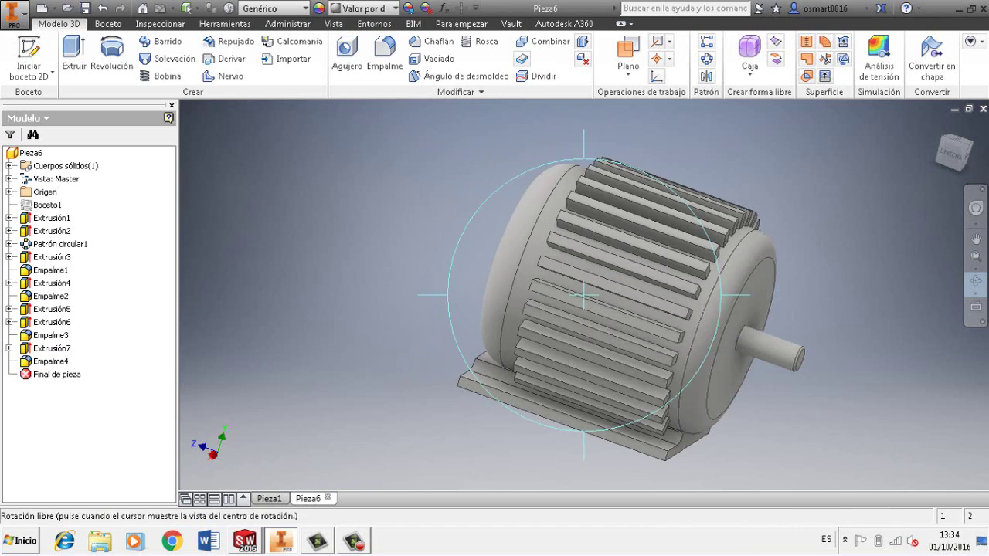
pyautogui.moveTo(680, 309); pyautogui.dragTo(340, 302)
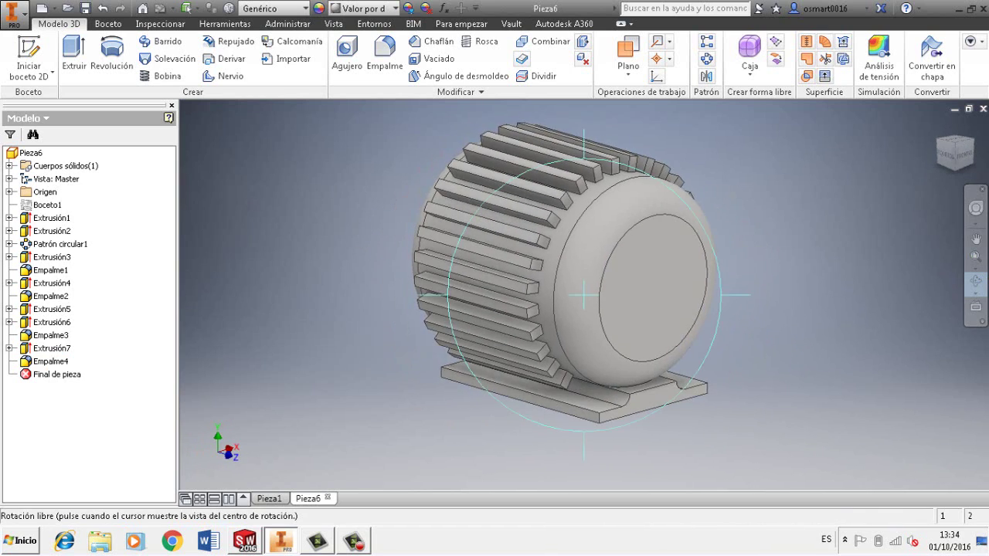
pyautogui.scroll(-3, 655, 407)
pyautogui.scroll(2, 655, 407)
pyautogui.scroll(-2, 655, 408)
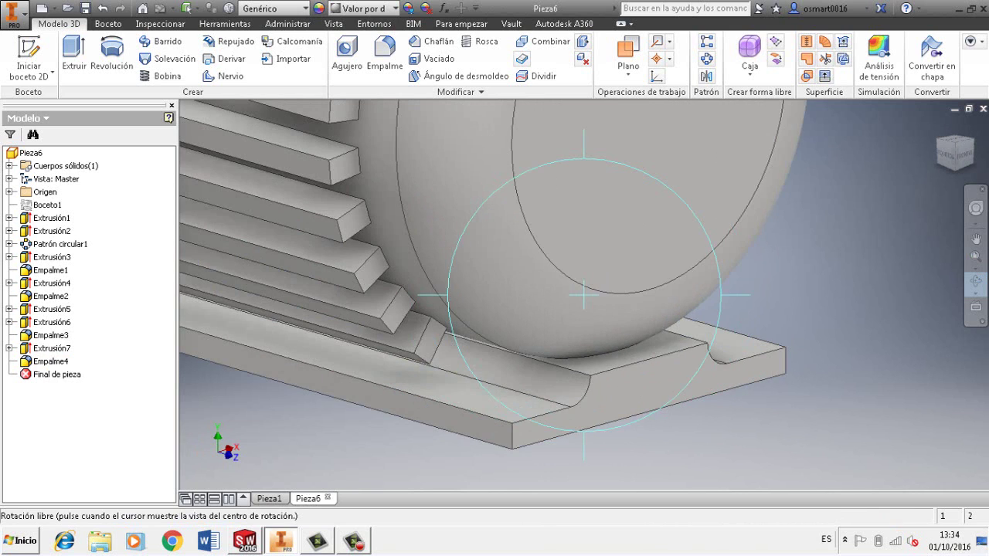
pyautogui.moveTo(655, 407); pyautogui.dragTo(690, 407, button='middle')
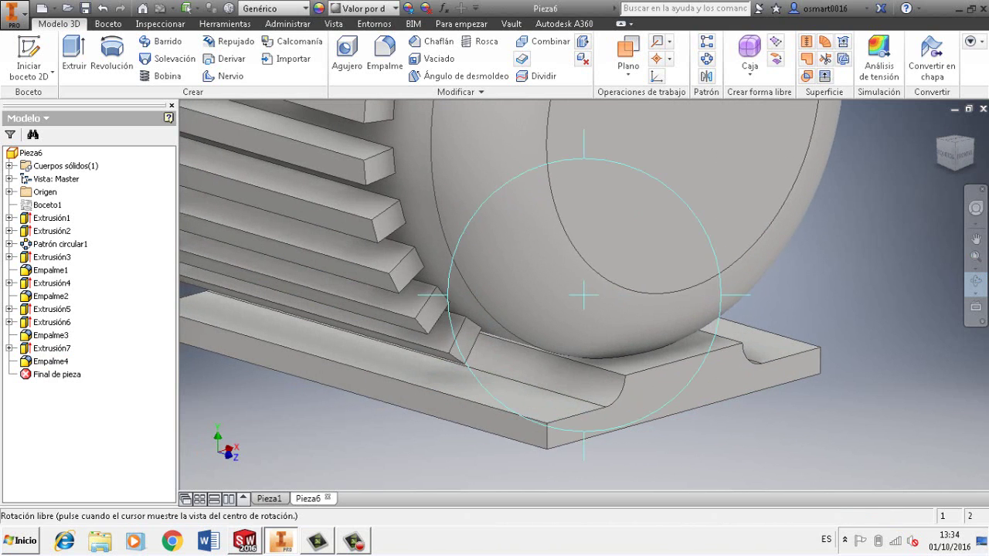
# Start a sketch on the overhanging base's end face and project the face's full outline into it
pyautogui.press('Escape')
pyautogui.click(690, 387)
pyautogui.click(740, 367)
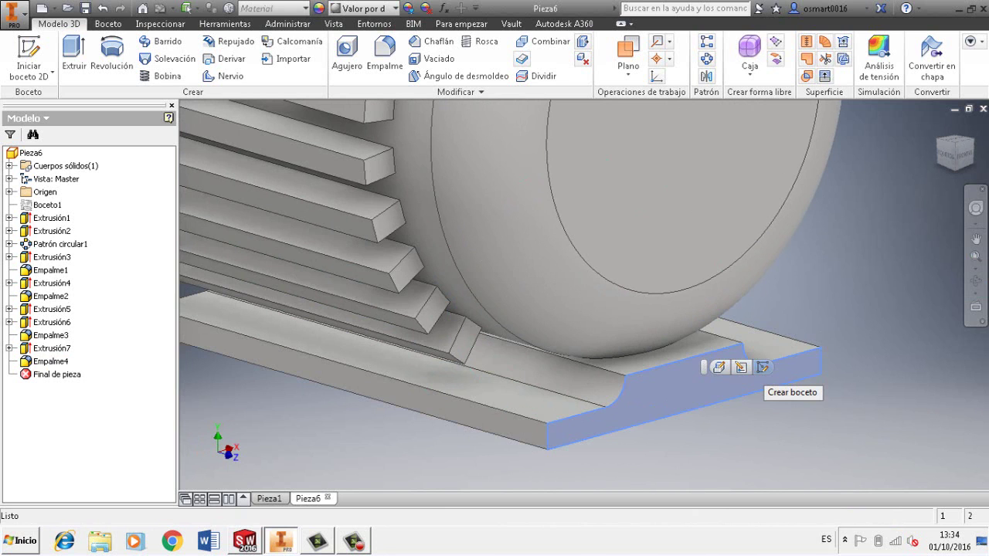
pyautogui.click(762, 368)
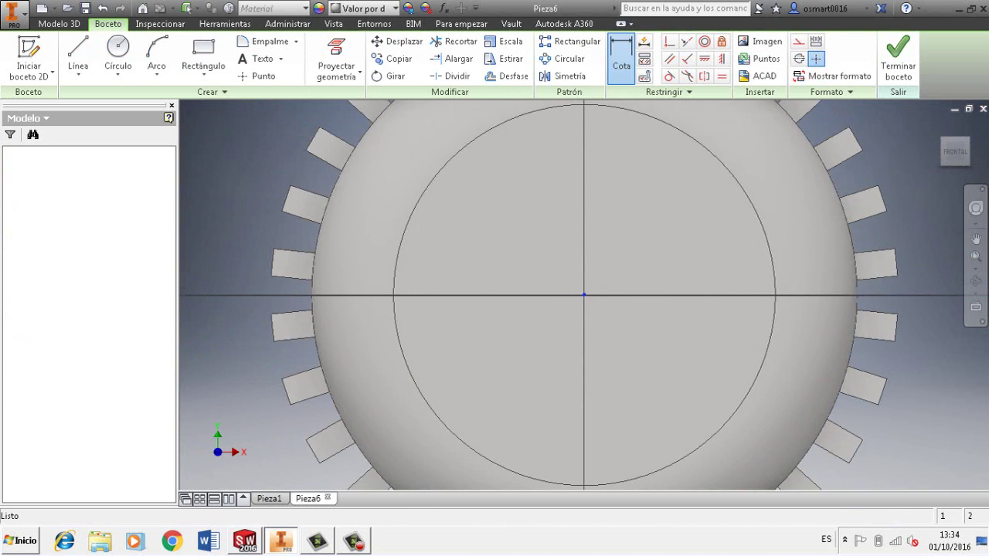
pyautogui.scroll(2, 618, 396)
pyautogui.scroll(-3, 618, 464)
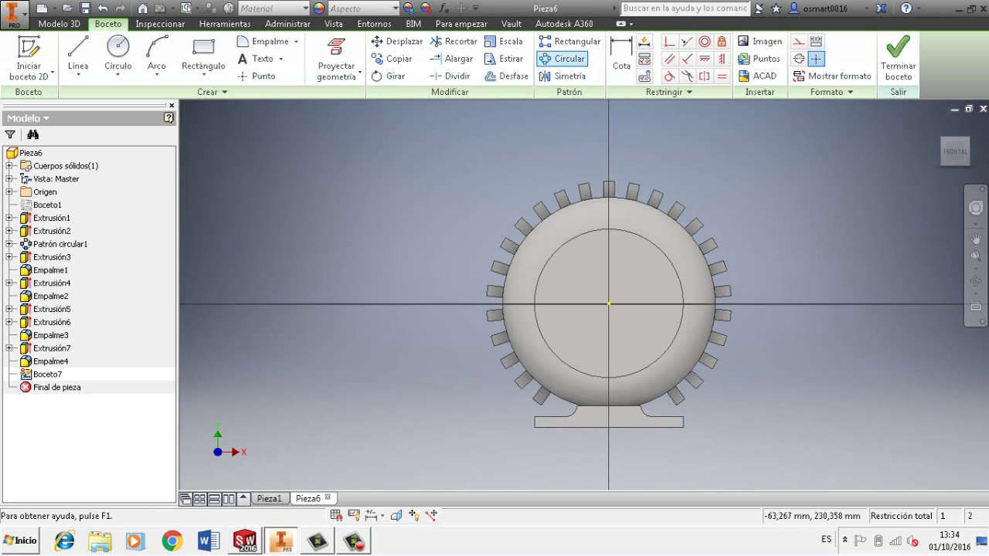
pyautogui.click(336, 51)
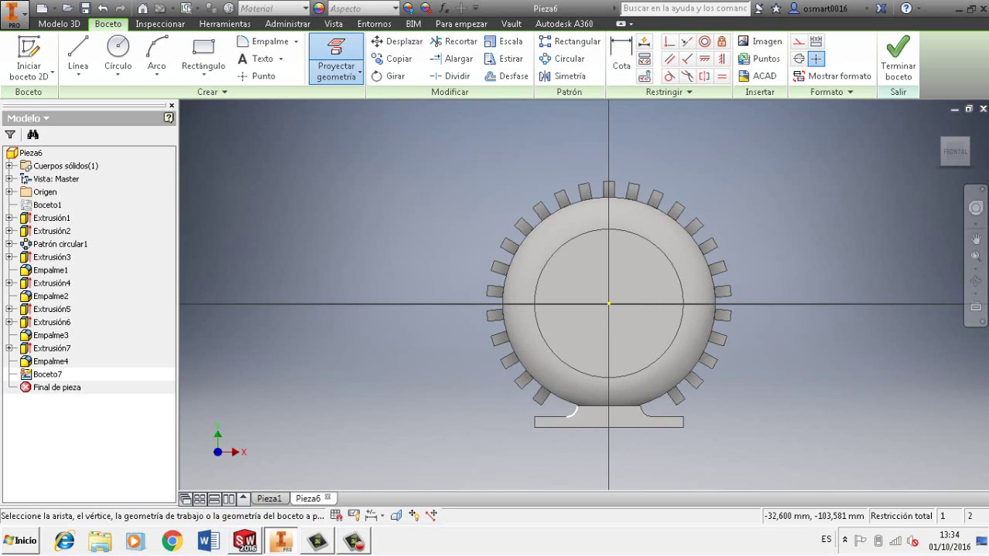
pyautogui.click(574, 413)
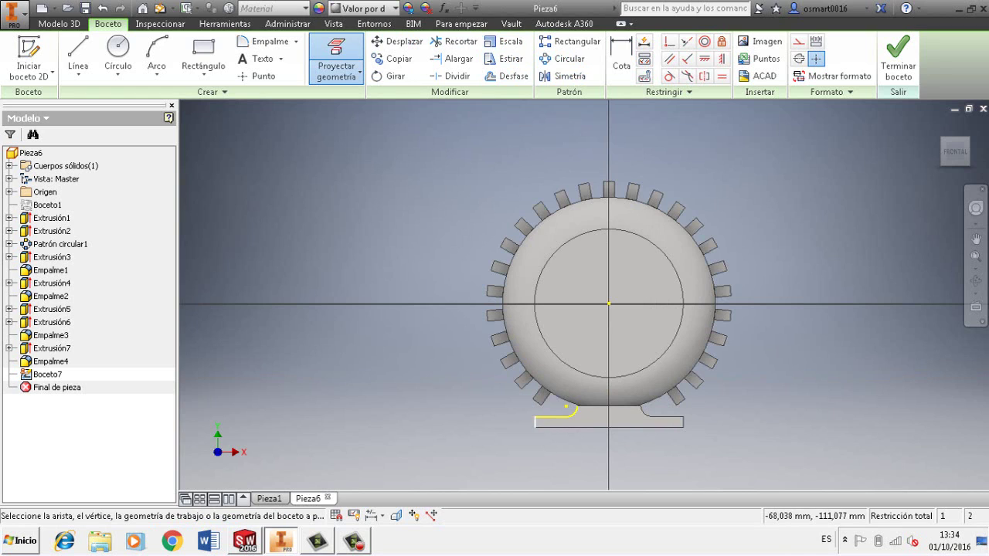
pyautogui.click(535, 422)
pyautogui.click(553, 427)
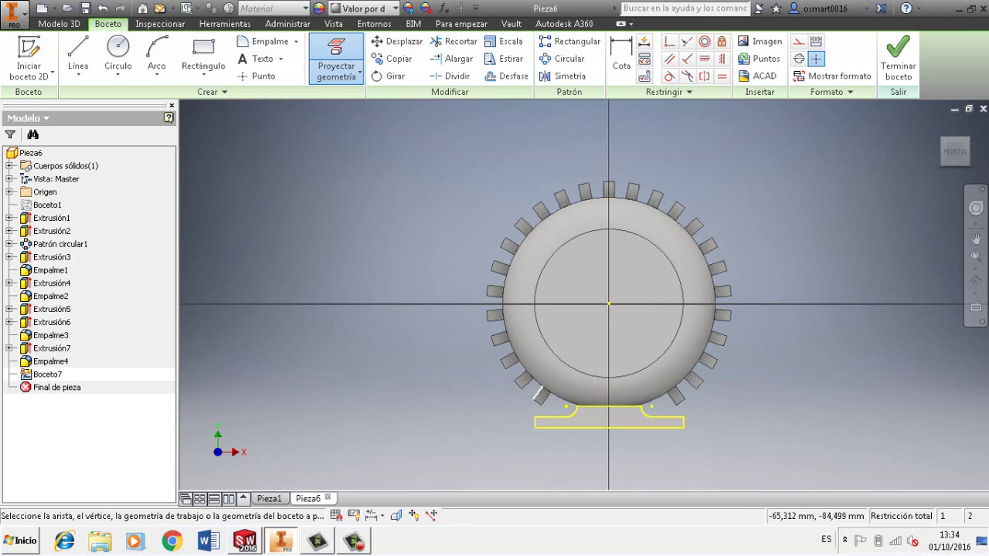
# Extrude the projected base profile as a cut 3 cm into the base to shorten its overhanging end
pyautogui.click(60, 23)
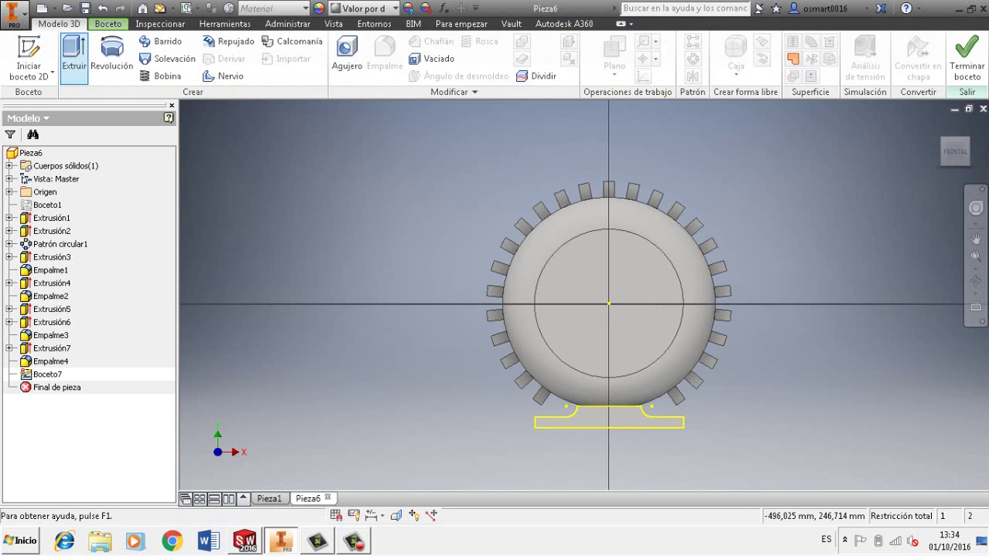
pyautogui.click(74, 53)
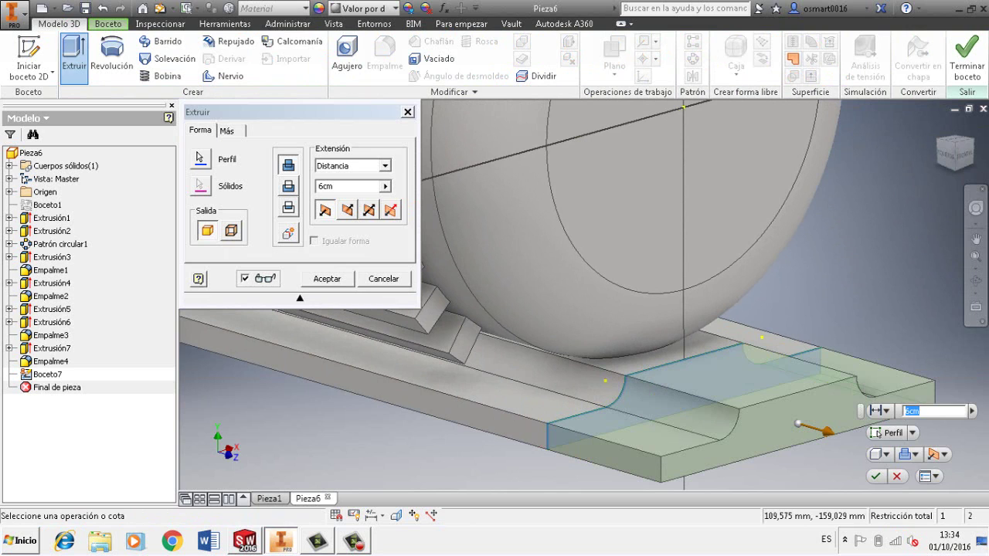
pyautogui.click(288, 186)
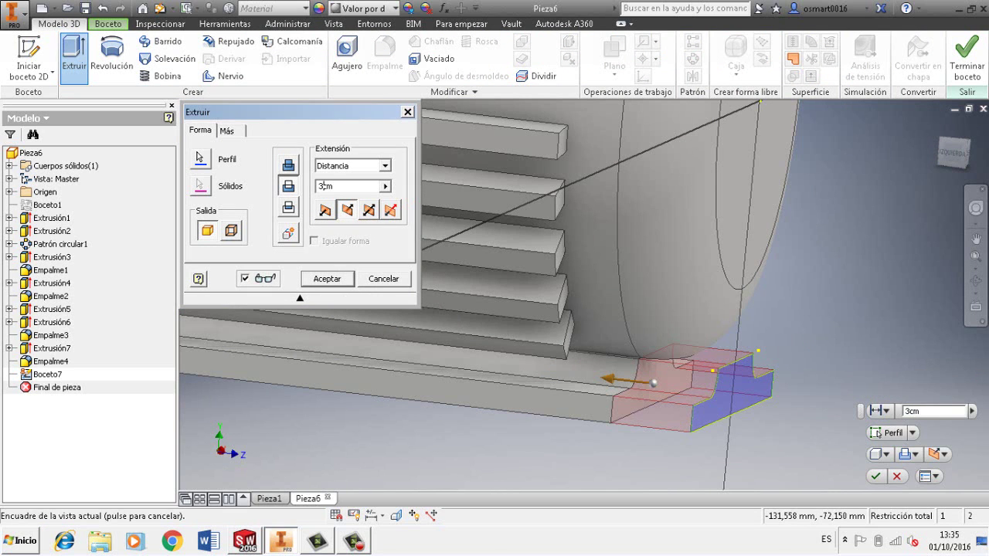
pyautogui.press('Return')
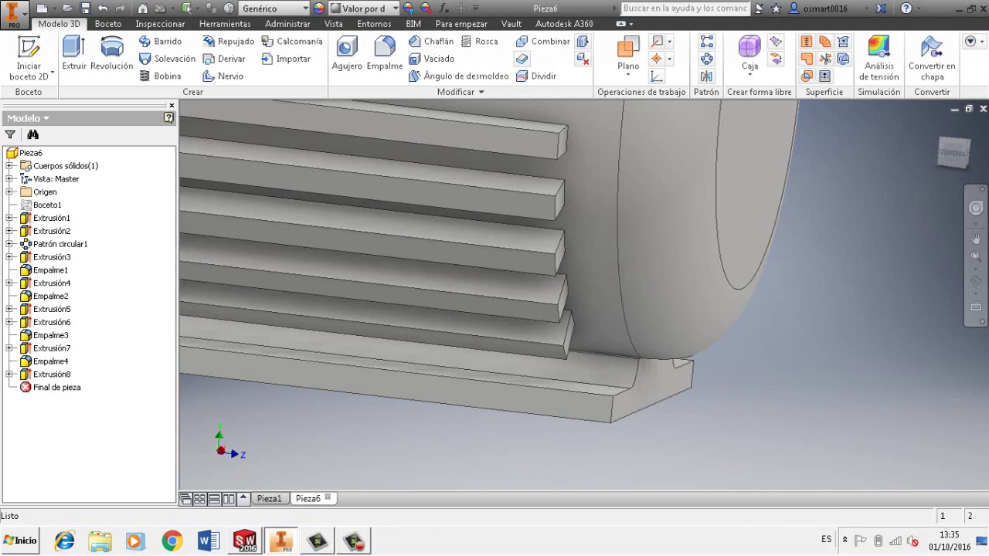
# Inspect the shortened base end and the whole motor from its side and shaft end
pyautogui.scroll(3, 807, 309)
pyautogui.scroll(-2, 795, 309)
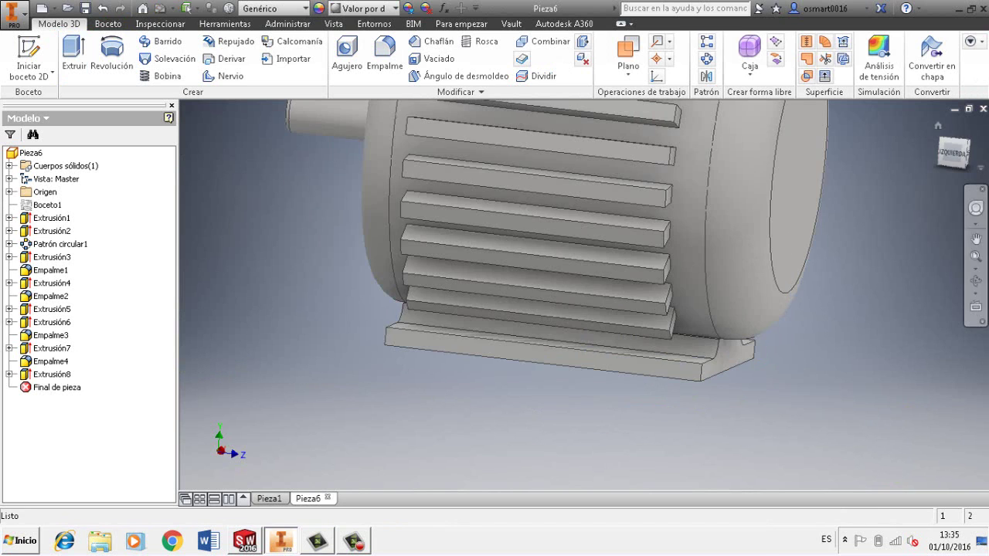
pyautogui.scroll(2, 903, 237)
pyautogui.click(975, 282)
pyautogui.moveTo(541, 286); pyautogui.dragTo(618, 263)
pyautogui.scroll(3, 645, 283)
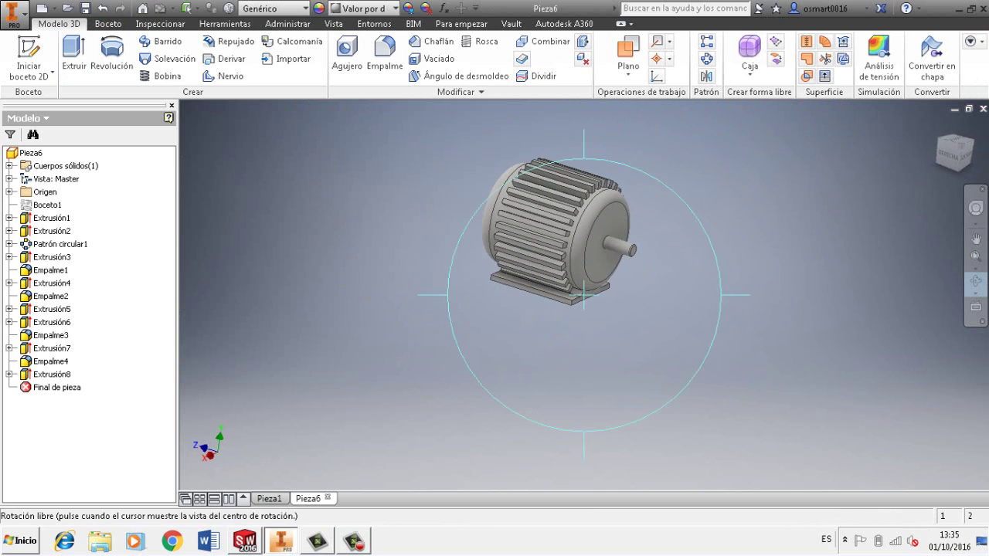
pyautogui.press('Escape')
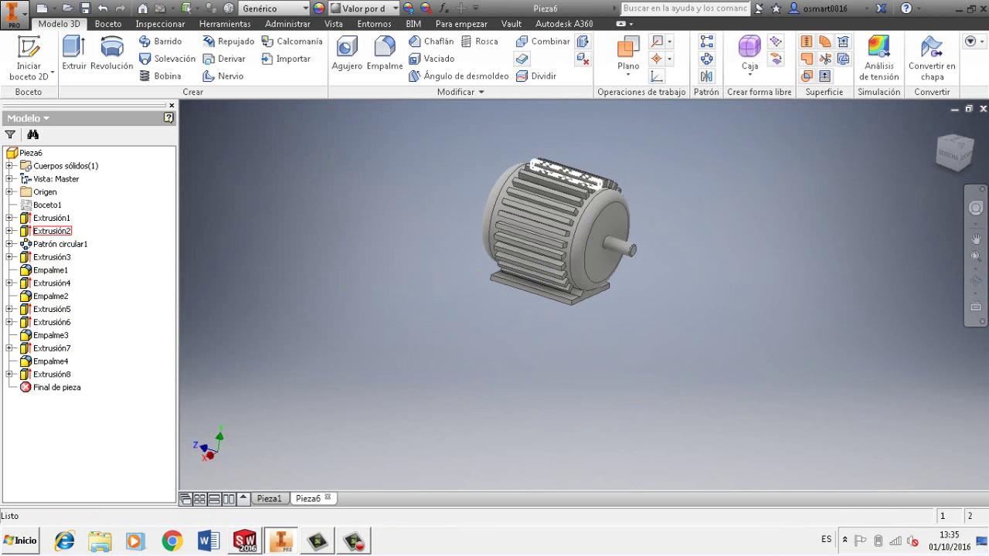
# Apply the Acero - Fundido appearance to the body, rib pattern and base features from Extrusión1 through Empalme3
pyautogui.click(52, 217)
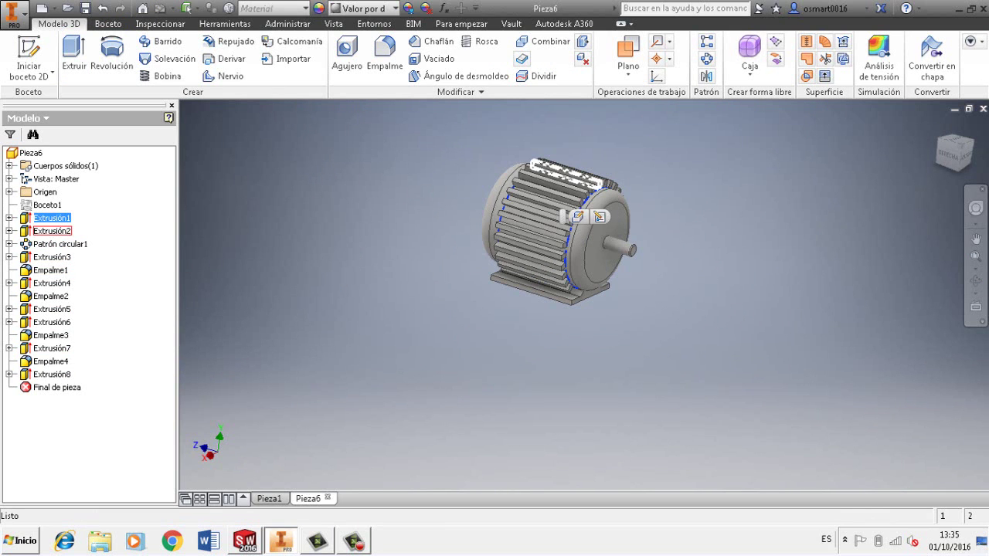
pyautogui.keyDown('ctrl'); pyautogui.click(52, 231); pyautogui.keyUp('ctrl')
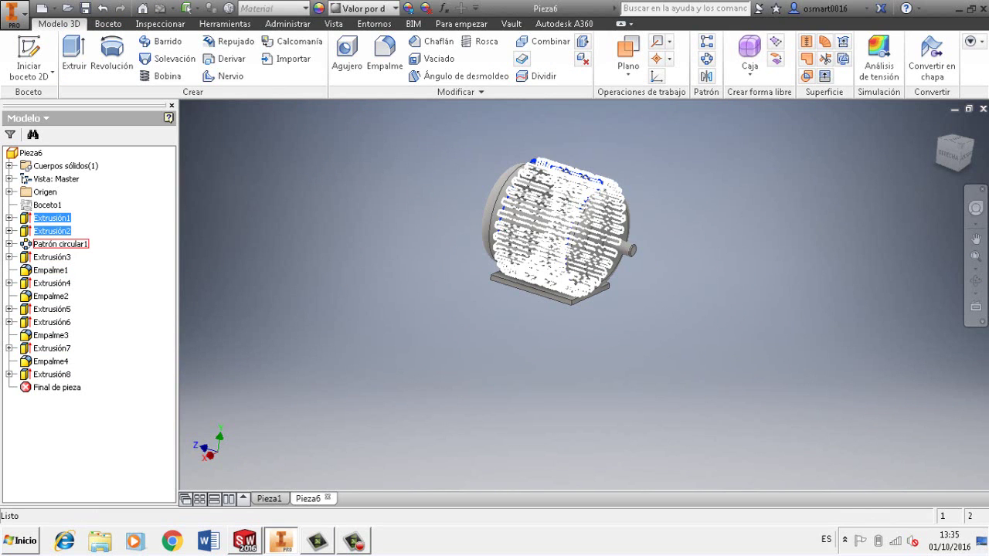
pyautogui.keyDown('ctrl'); pyautogui.click(60, 244); pyautogui.keyUp('ctrl')
pyautogui.keyDown('ctrl'); pyautogui.click(52, 257); pyautogui.keyUp('ctrl')
pyautogui.keyDown('ctrl'); pyautogui.click(51, 271); pyautogui.keyUp('ctrl')
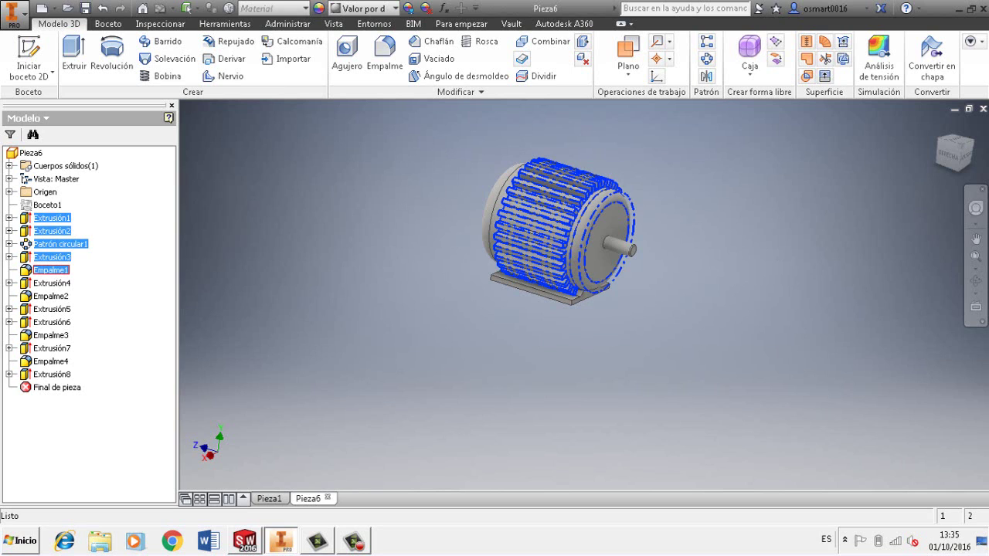
pyautogui.keyDown('ctrl'); pyautogui.click(52, 283); pyautogui.keyUp('ctrl')
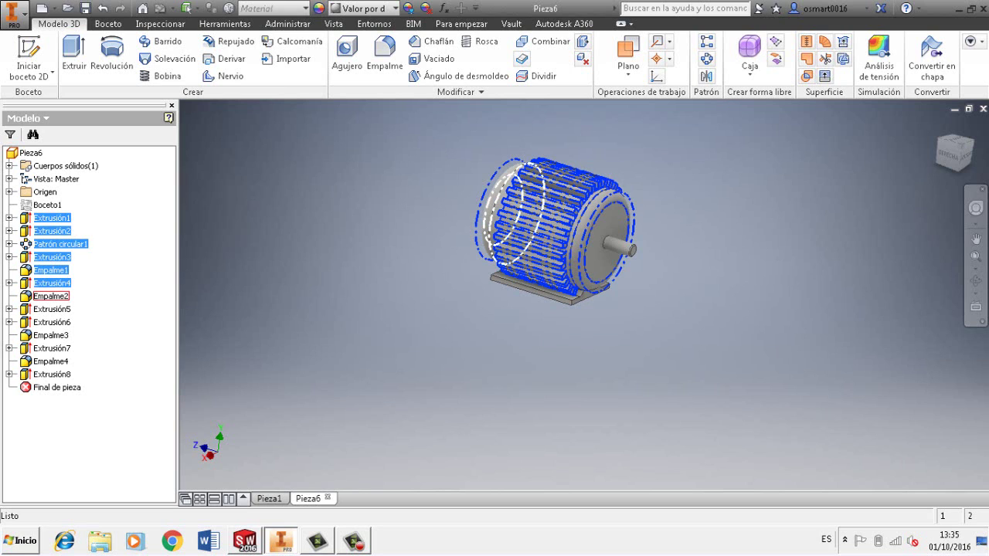
pyautogui.keyDown('ctrl'); pyautogui.click(50, 296); pyautogui.keyUp('ctrl')
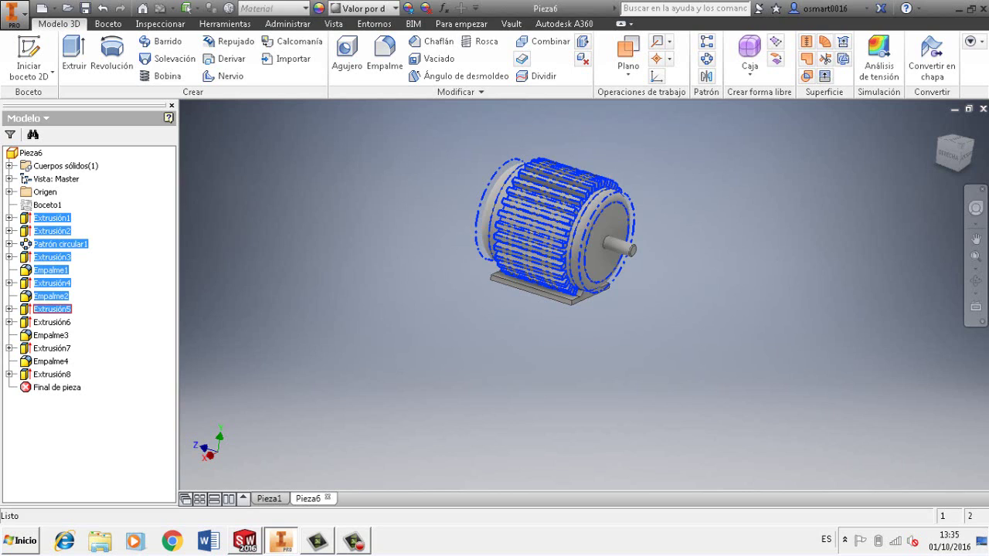
pyautogui.keyDown('ctrl'); pyautogui.click(52, 322); pyautogui.keyUp('ctrl')
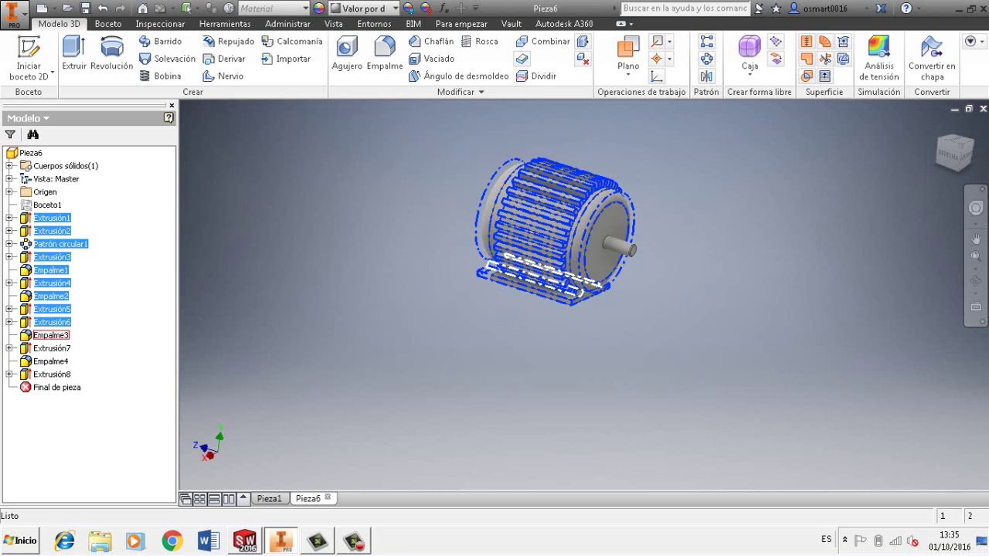
pyautogui.keyDown('ctrl'); pyautogui.click(51, 335); pyautogui.keyUp('ctrl')
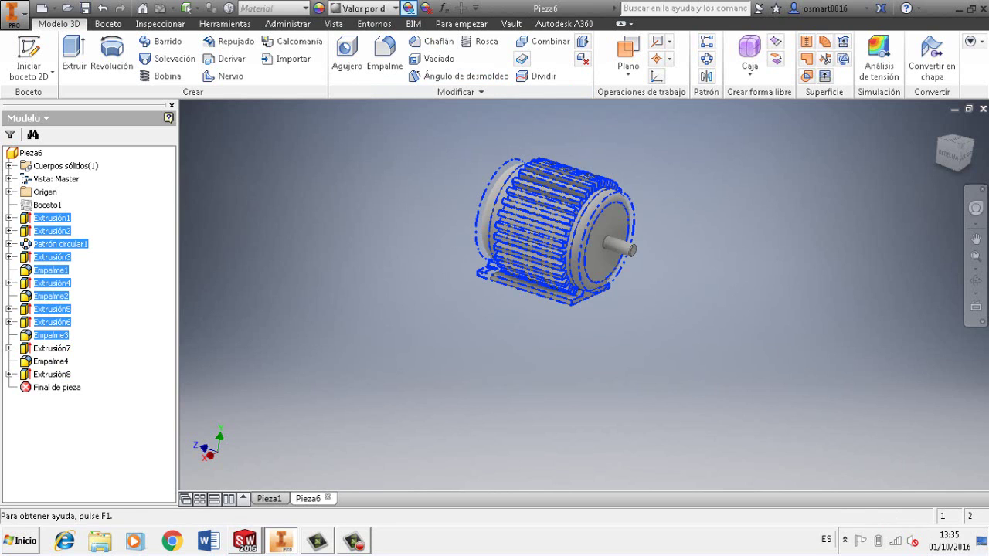
pyautogui.click(363, 8)
pyautogui.scroll(15, 409, 155)
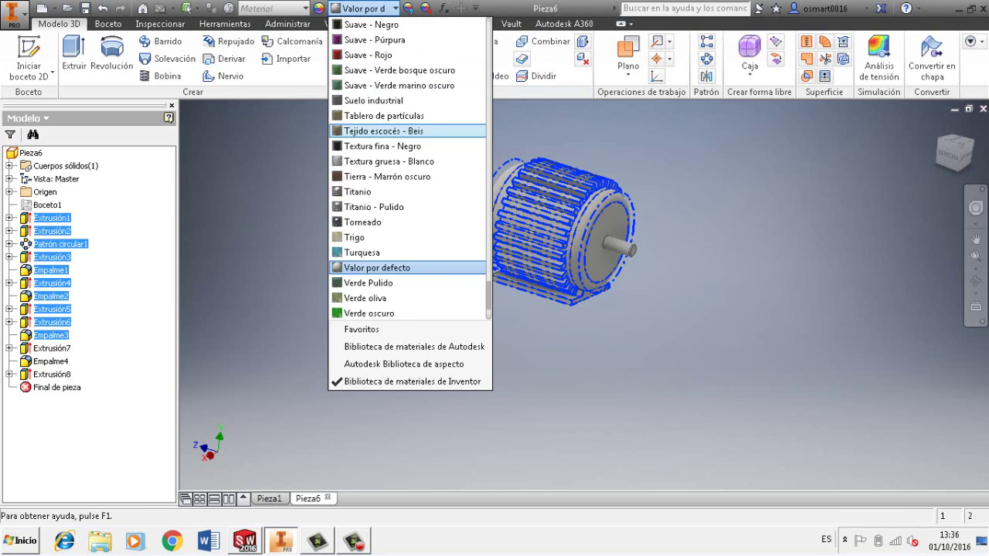
pyautogui.scroll(13, 409, 232)
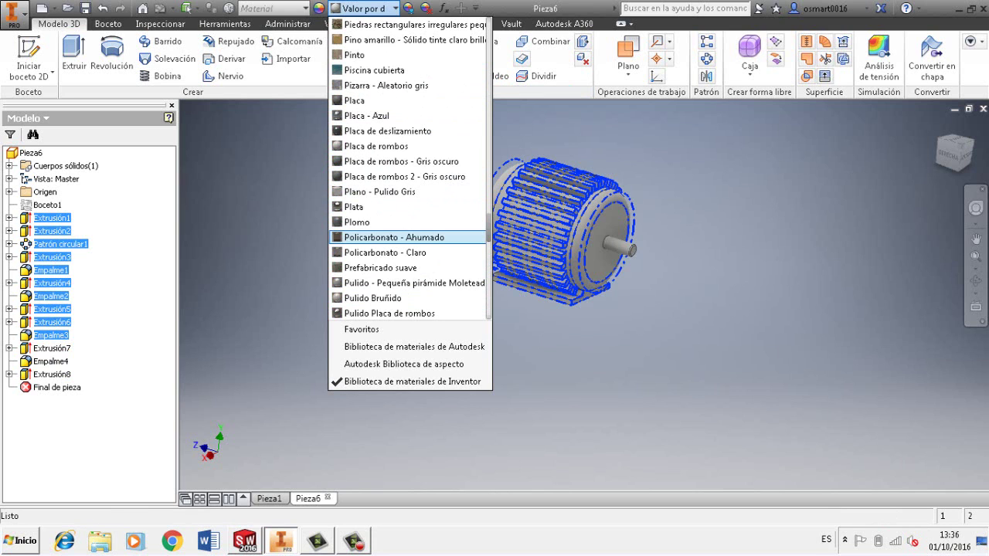
pyautogui.scroll(10, 378, 31)
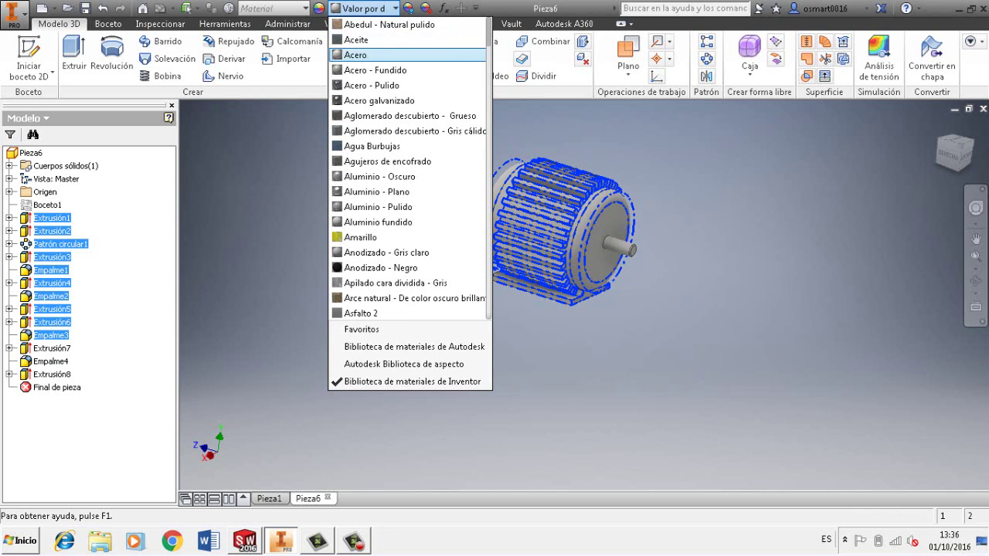
pyautogui.click(375, 69)
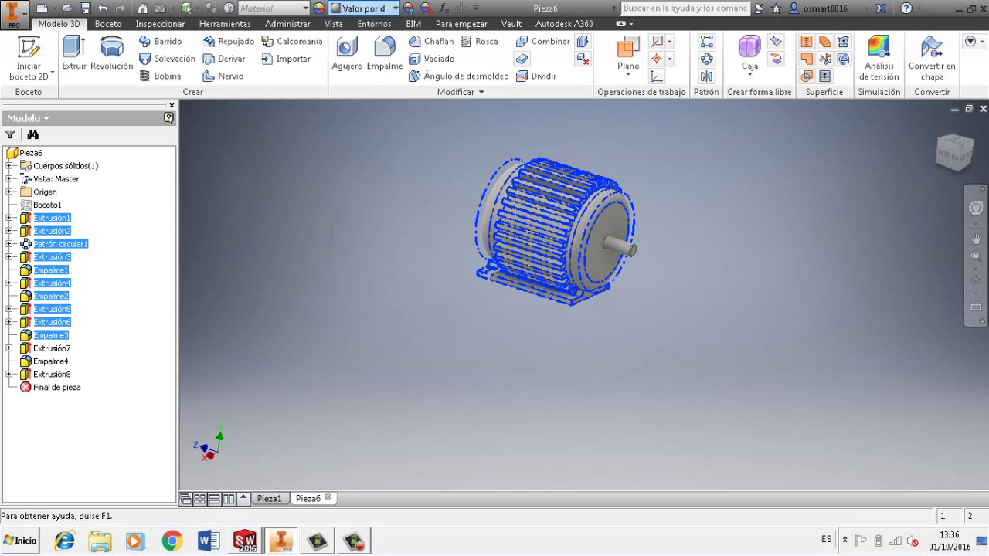
pyautogui.scroll(5, 622, 247)
pyautogui.scroll(-3, 602, 255)
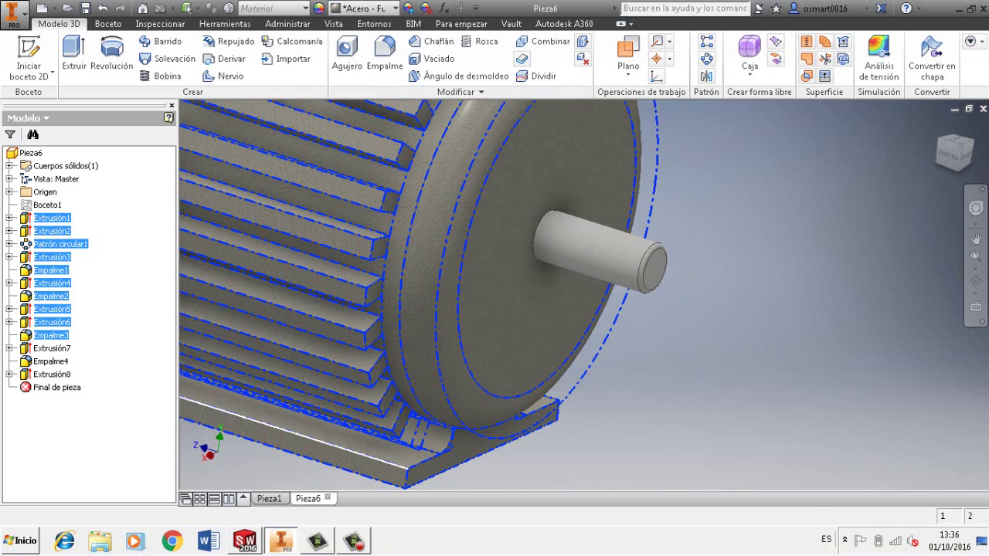
pyautogui.press('Escape')
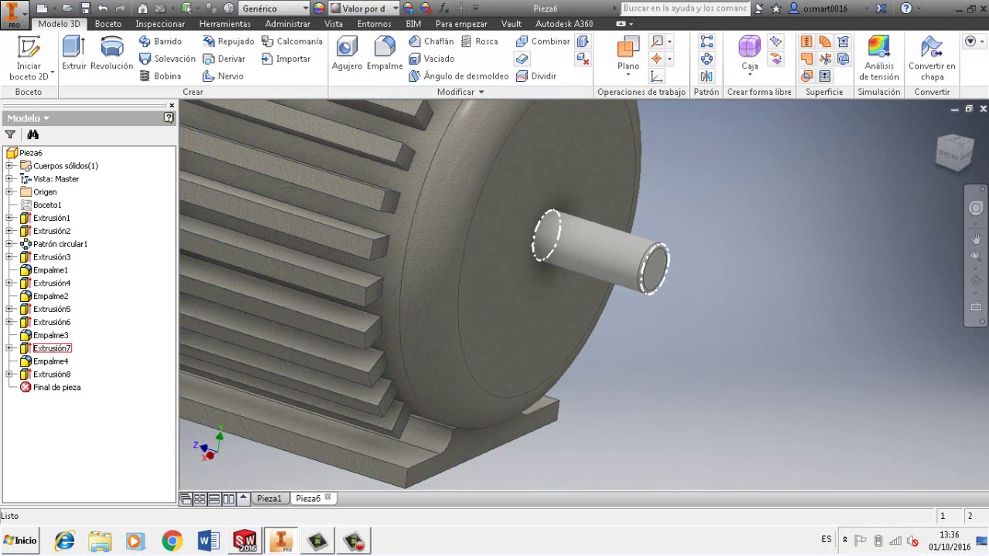
# Apply the Acero - Pulido appearance to the shaft features Extrusión7 and Empalme4
pyautogui.click(52, 347)
pyautogui.keyDown('ctrl'); pyautogui.click(51, 361); pyautogui.keyUp('ctrl')
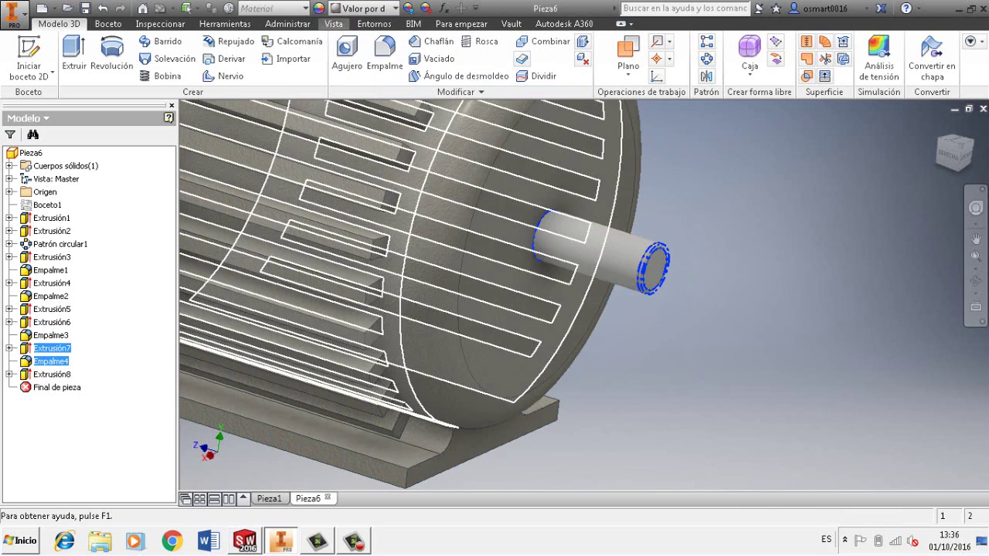
pyautogui.click(364, 7)
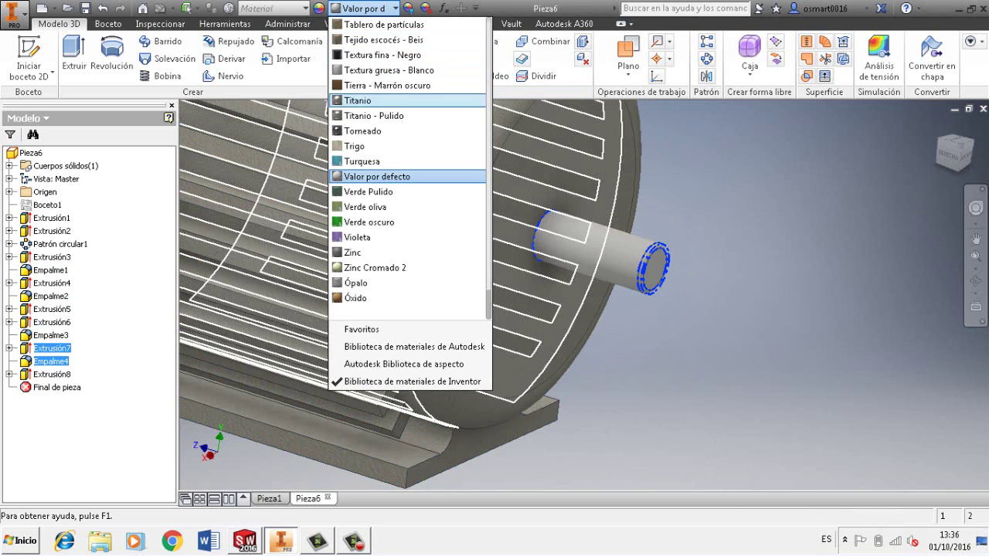
pyautogui.scroll(5, 386, 177)
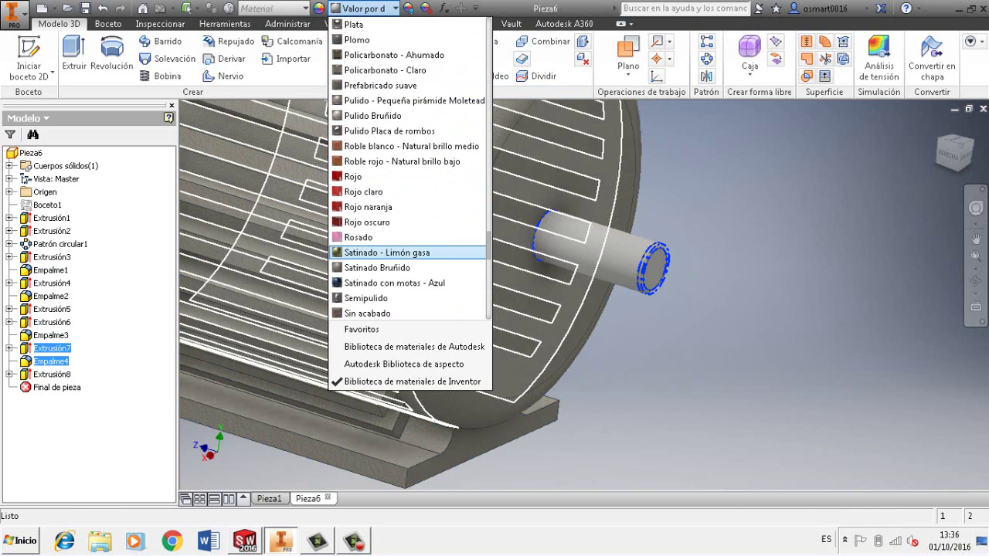
pyautogui.scroll(15, 410, 169)
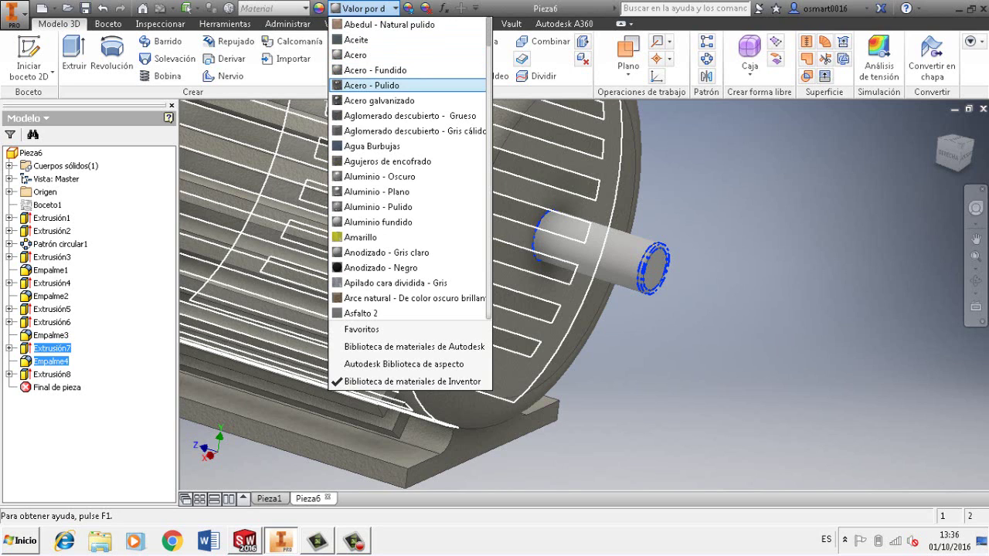
pyautogui.click(408, 85)
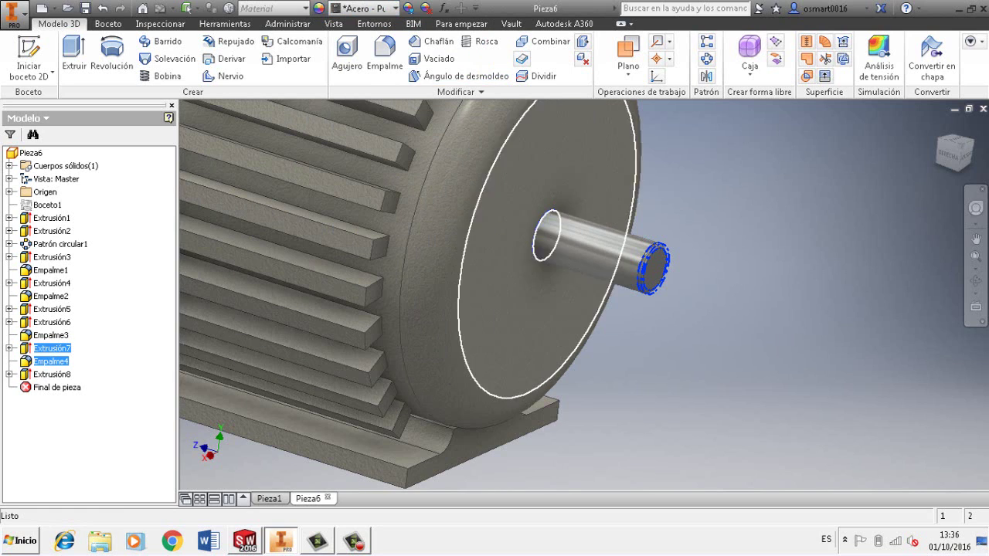
pyautogui.click(755, 238)
# Examine the finished motor's ribbed body, base and shaft from the side and the shaft end
pyautogui.scroll(3, 756, 239)
pyautogui.scroll(3, 753, 256)
pyautogui.scroll(-4, 676, 214)
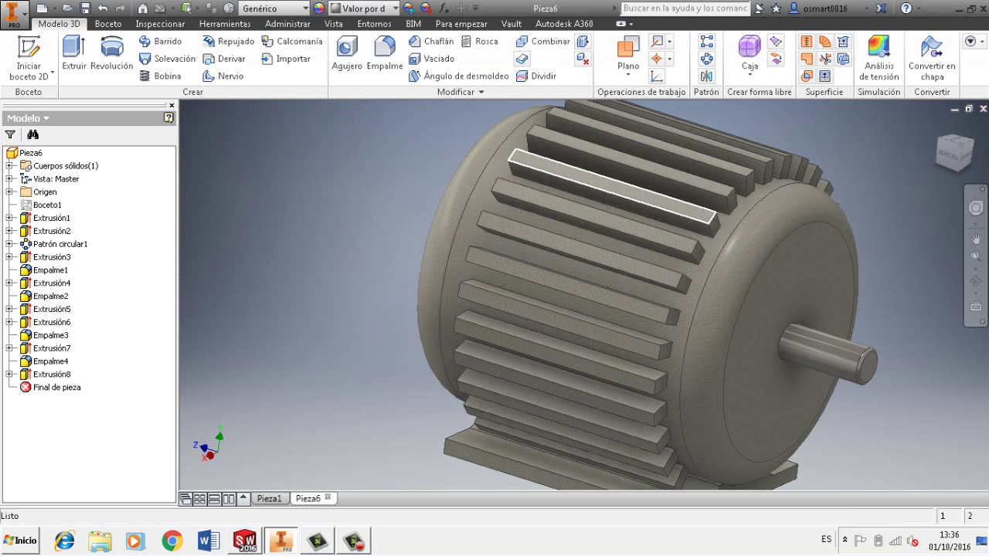
pyautogui.moveTo(677, 214); pyautogui.dragTo(618, 190, button='middle')
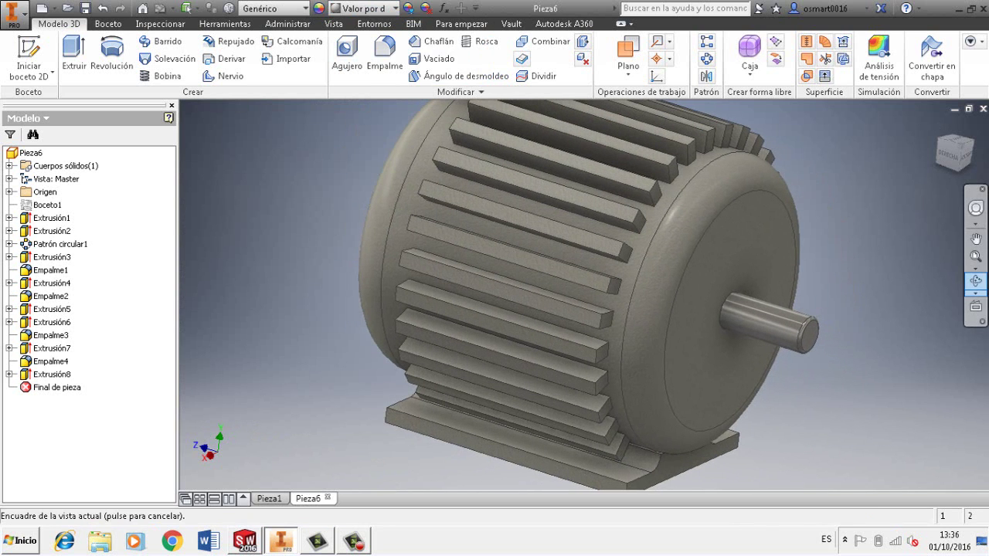
pyautogui.click(976, 281)
pyautogui.scroll(-3, 780, 312)
pyautogui.scroll(-3, 583, 294)
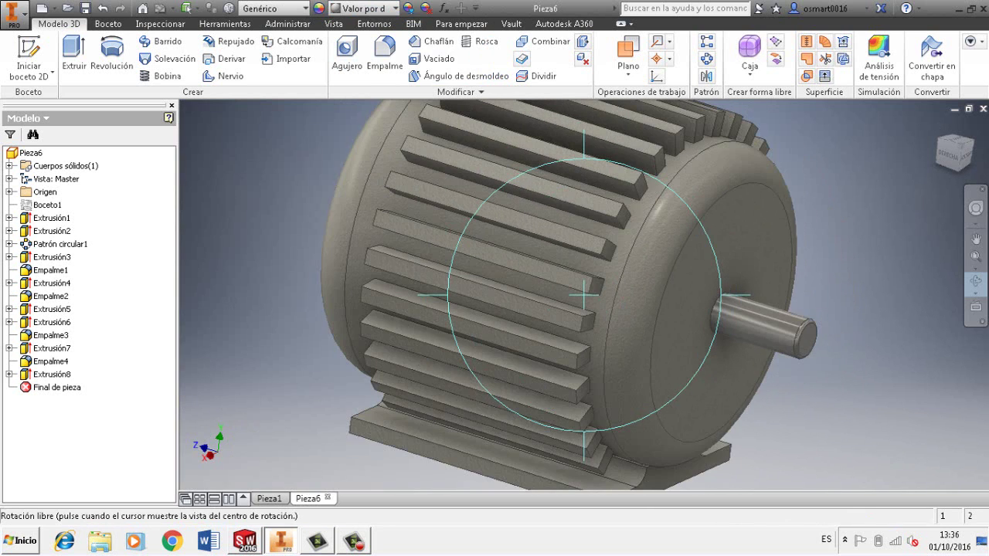
pyautogui.scroll(-2, 754, 301)
pyautogui.moveTo(753, 301); pyautogui.dragTo(597, 272)
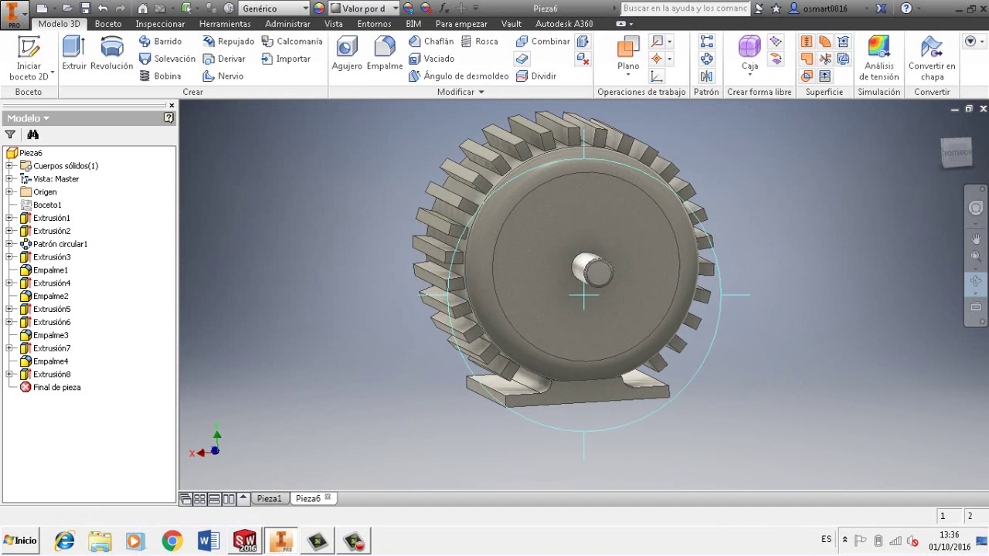
pyautogui.scroll(-2, 517, 318)
pyautogui.moveTo(518, 318)
pyautogui.mouseDown()
pyautogui.moveTo(502, 280)
pyautogui.moveTo(535, 304)
pyautogui.moveTo(564, 301)
pyautogui.moveTo(502, 290)
pyautogui.moveTo(513, 327)
pyautogui.mouseUp()
pyautogui.click(354, 540)
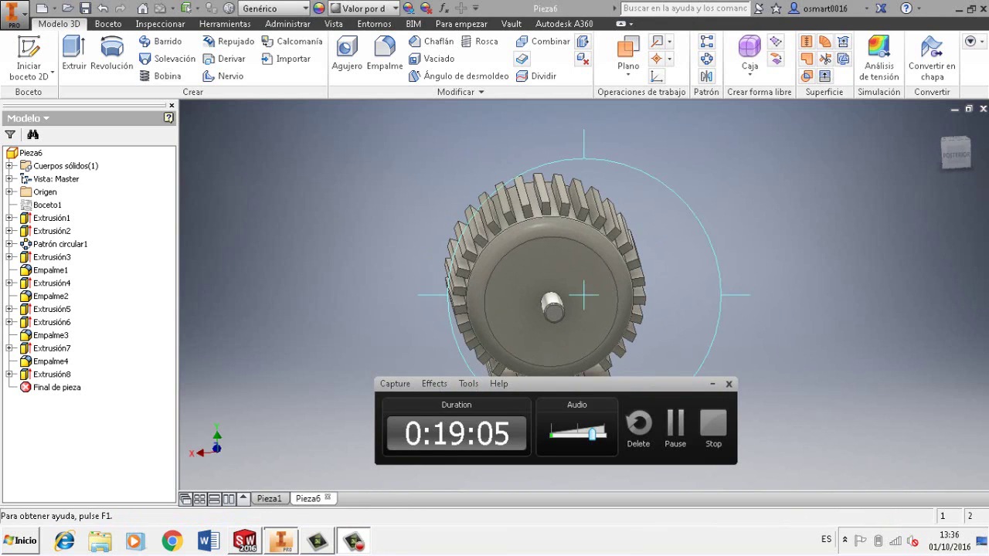